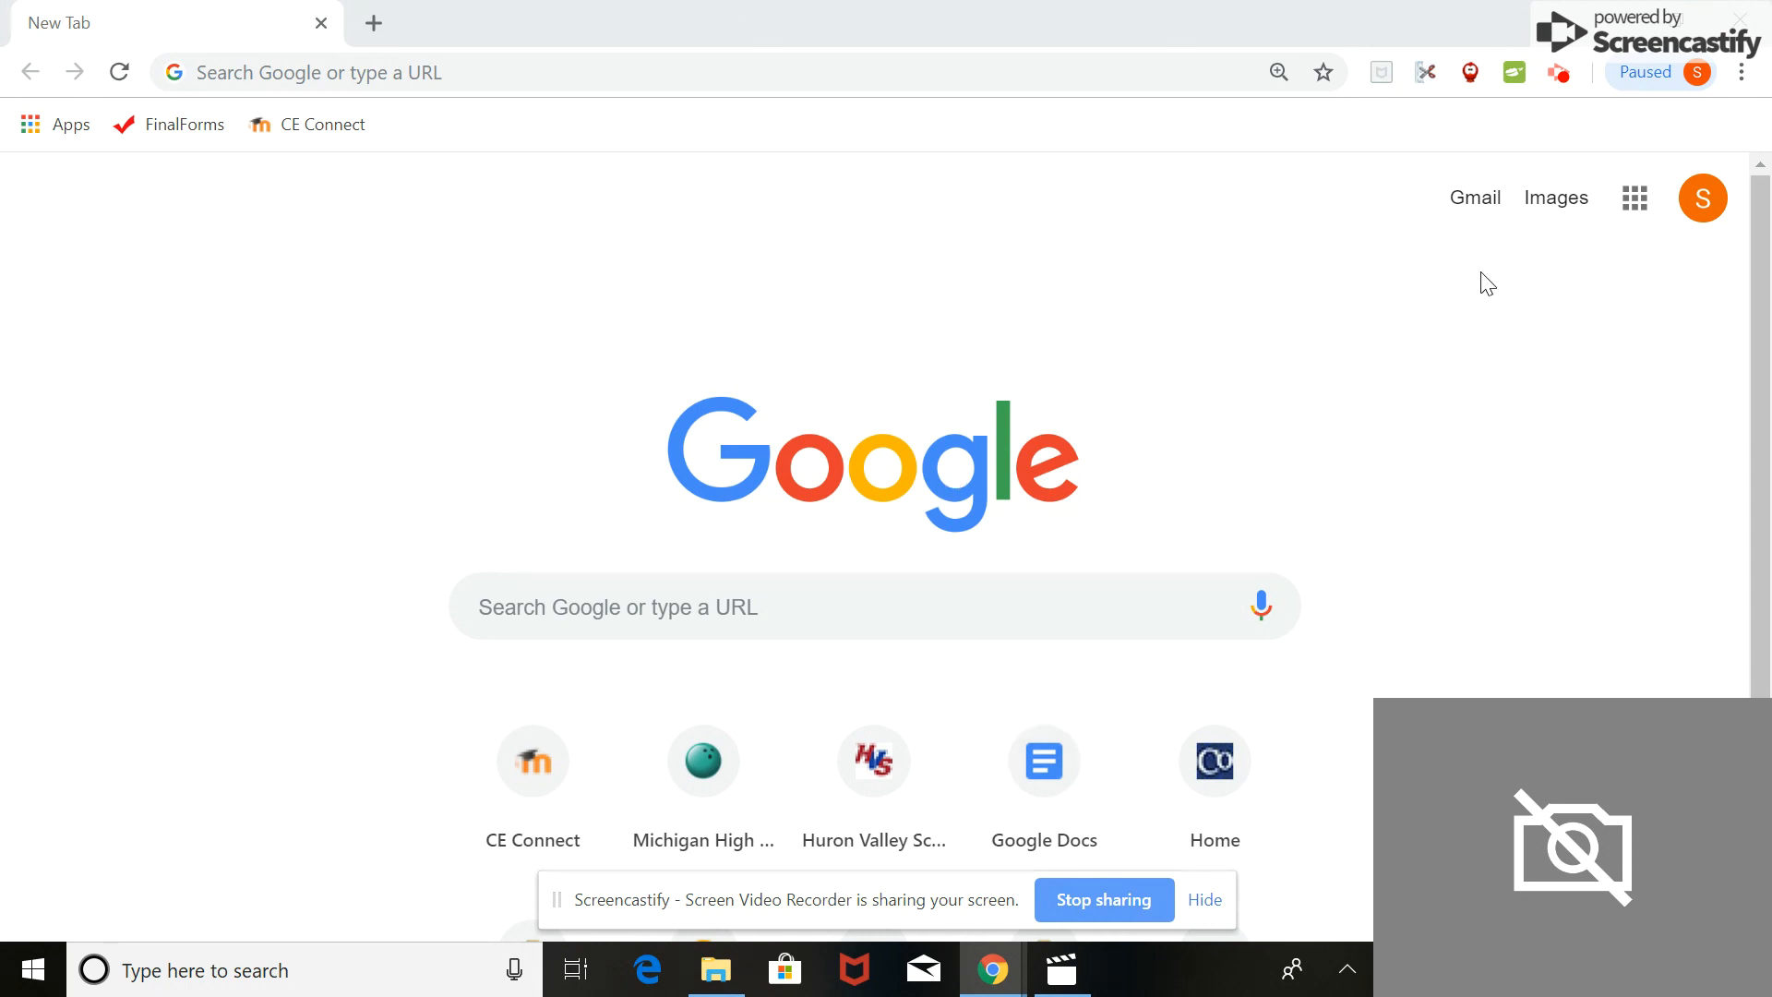
Step: Open Google Calendar from the Google apps and look through the list of available calendars
{"action": "left_click", "coordinate": [1631, 196]}
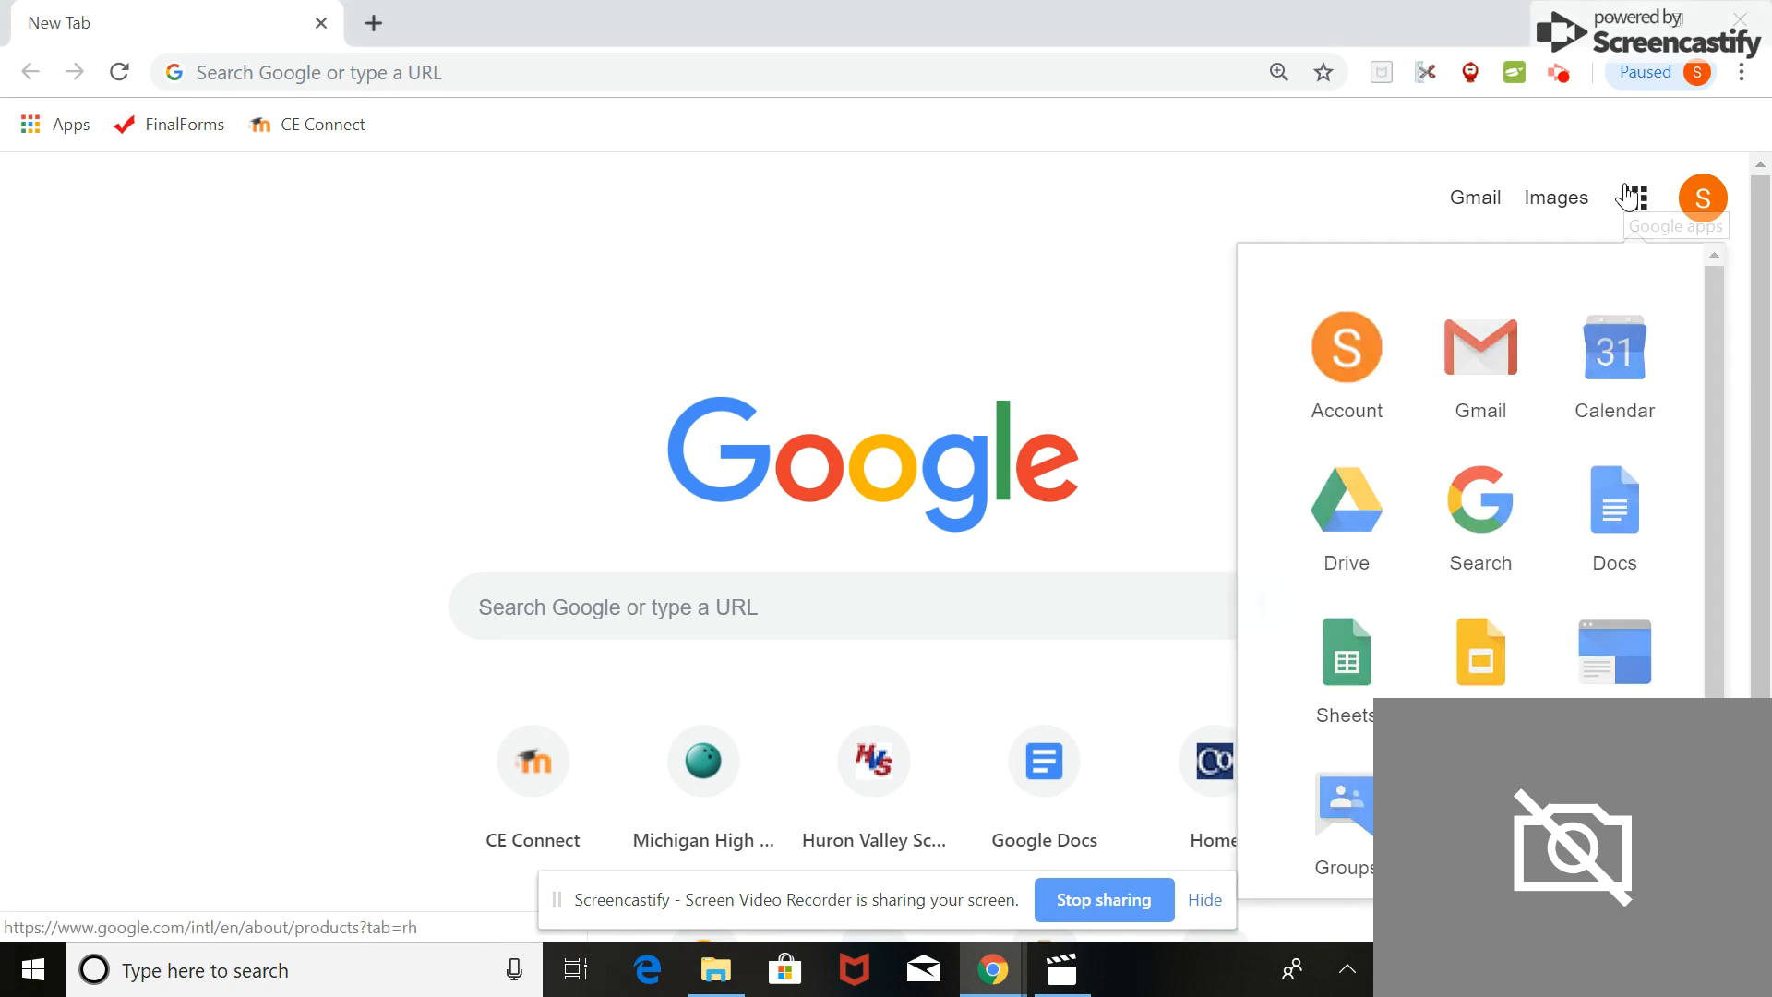
{"action": "left_click", "coordinate": [1607, 387]}
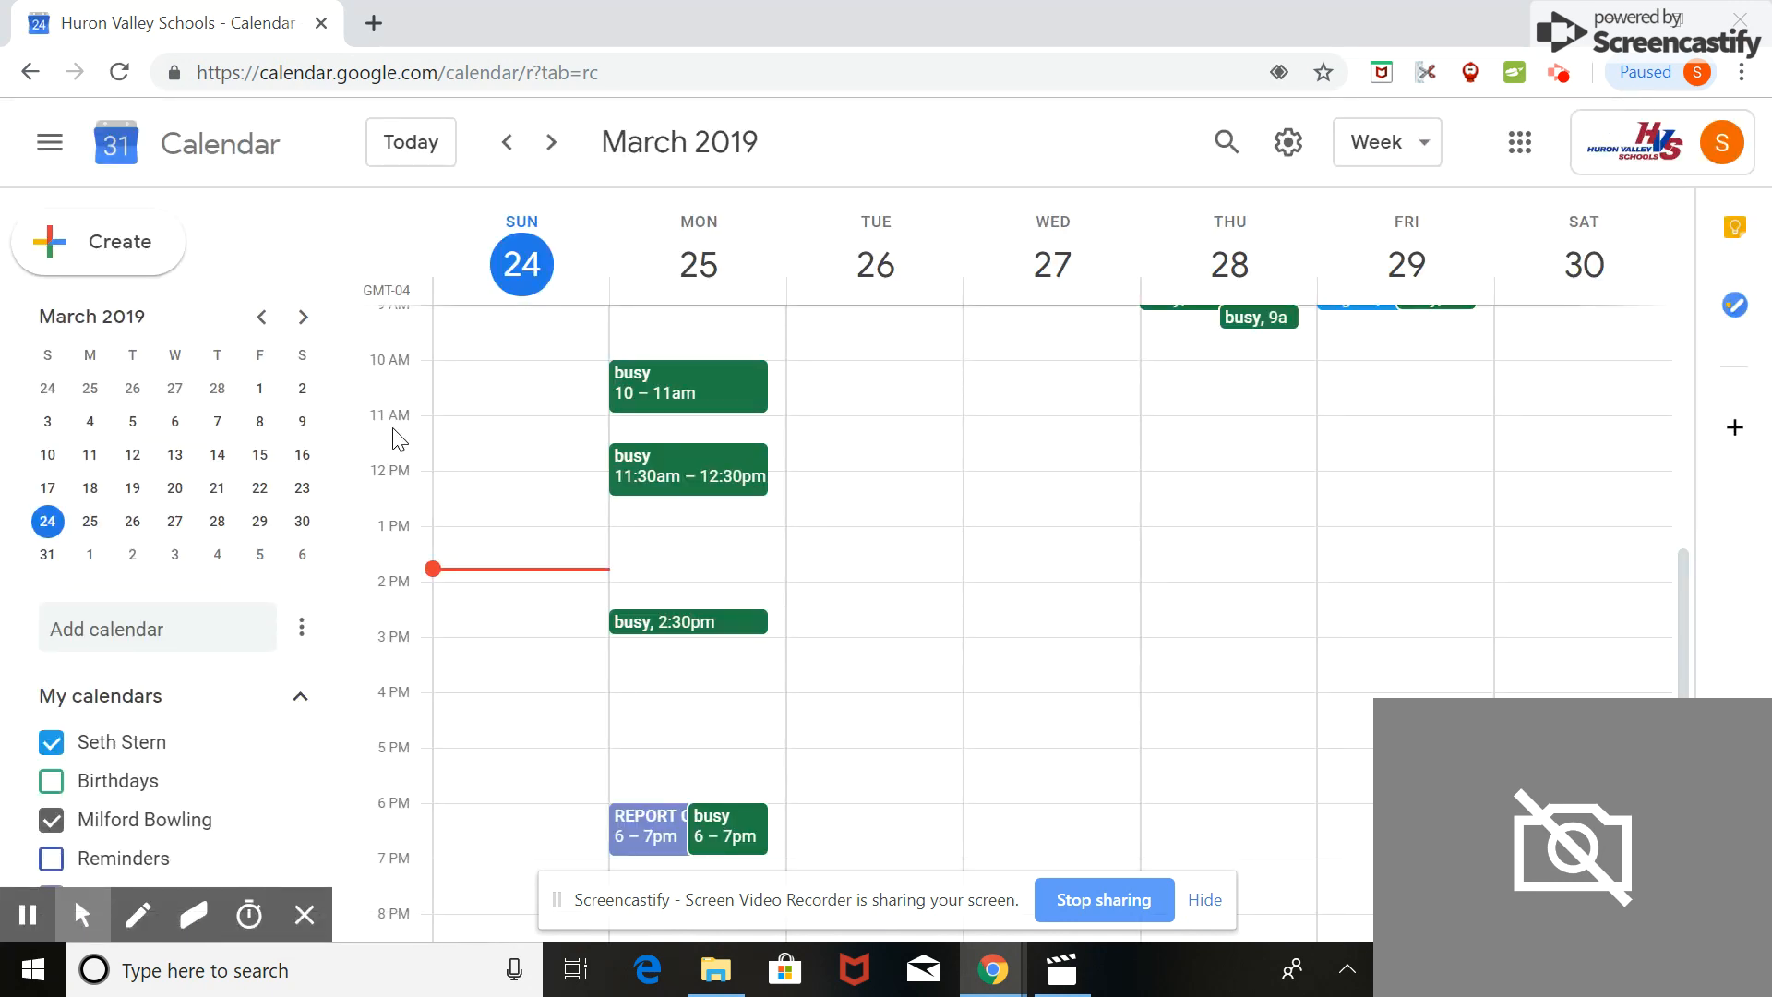
{"action": "scroll", "coordinate": [221, 662], "scroll_direction": "down", "scroll_amount": 3}
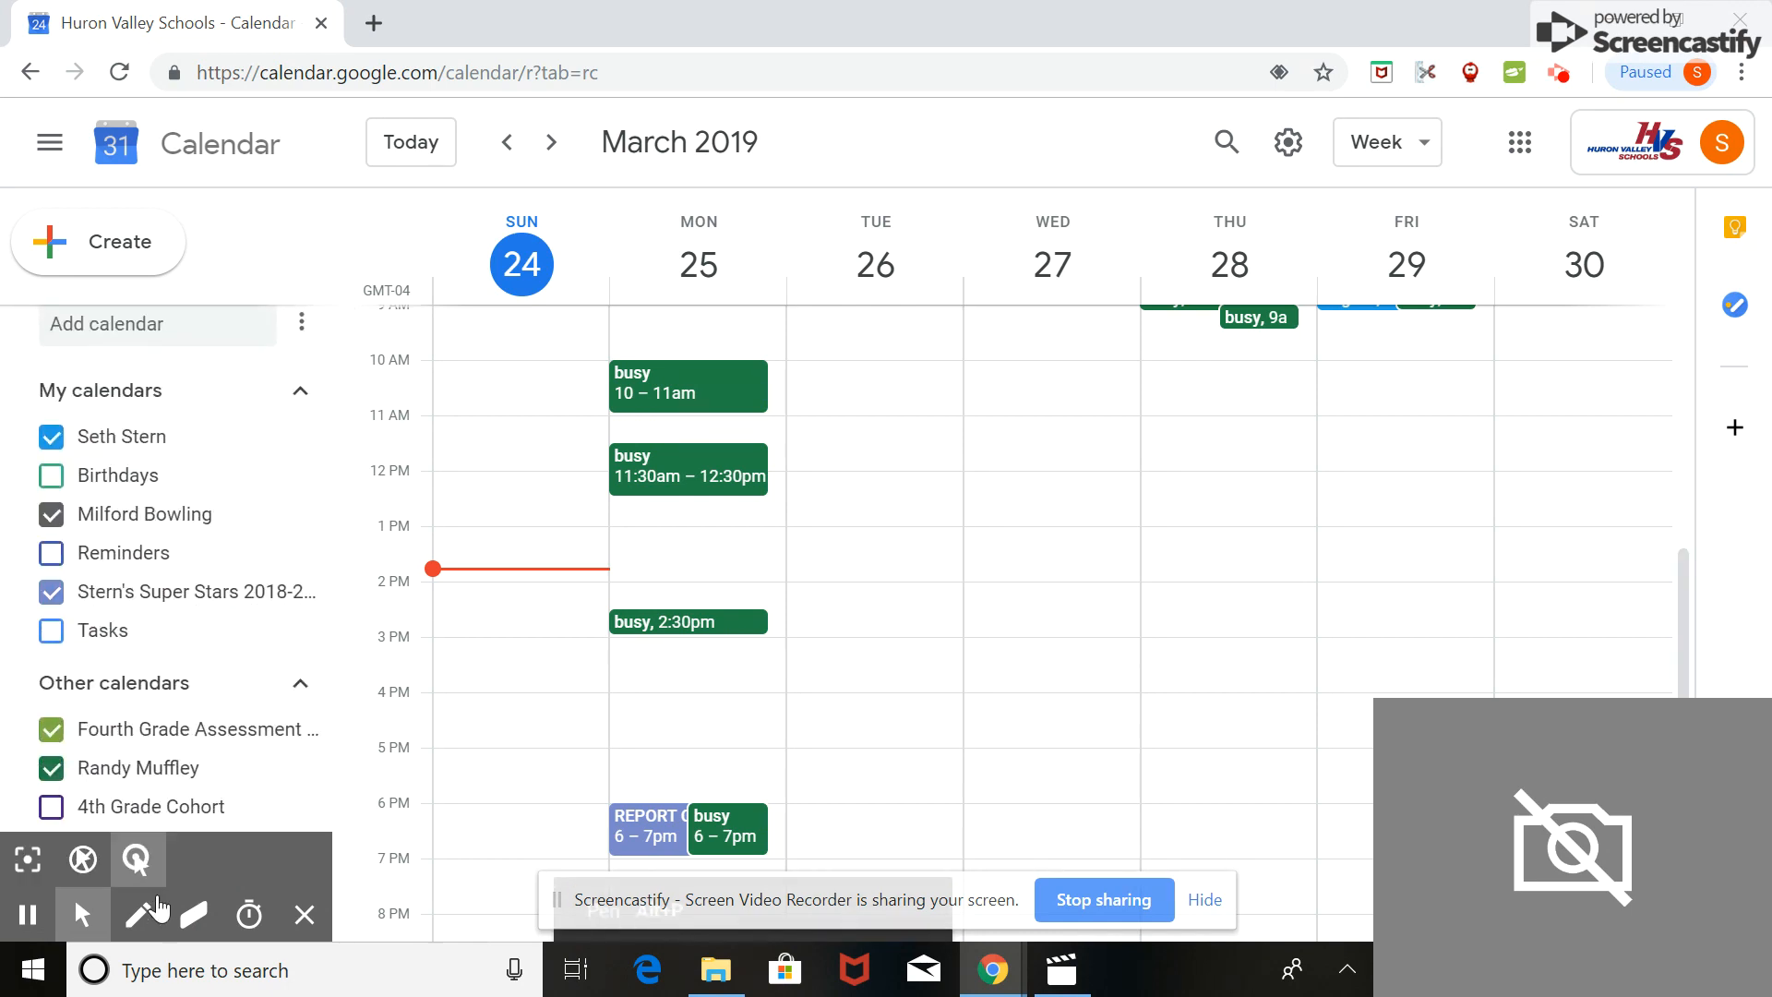
{"action": "scroll", "coordinate": [205, 620], "scroll_direction": "up", "scroll_amount": 3}
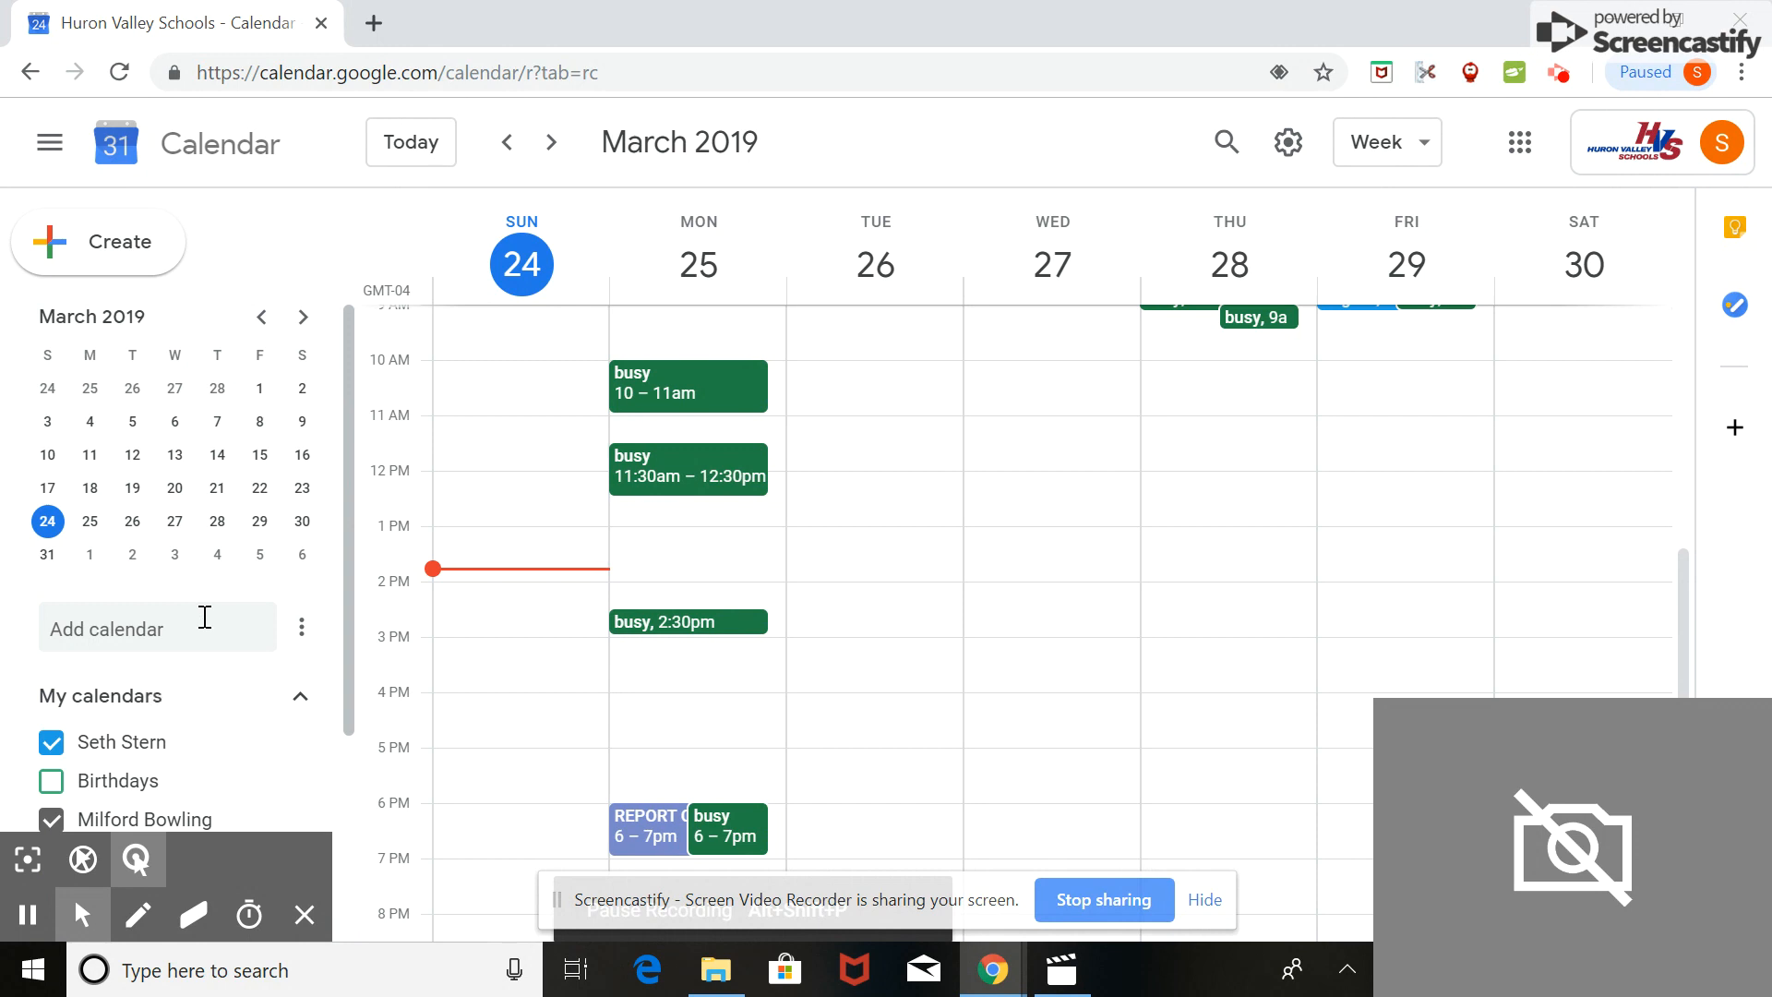
{"action": "scroll", "coordinate": [205, 618], "scroll_direction": "down", "scroll_amount": 3}
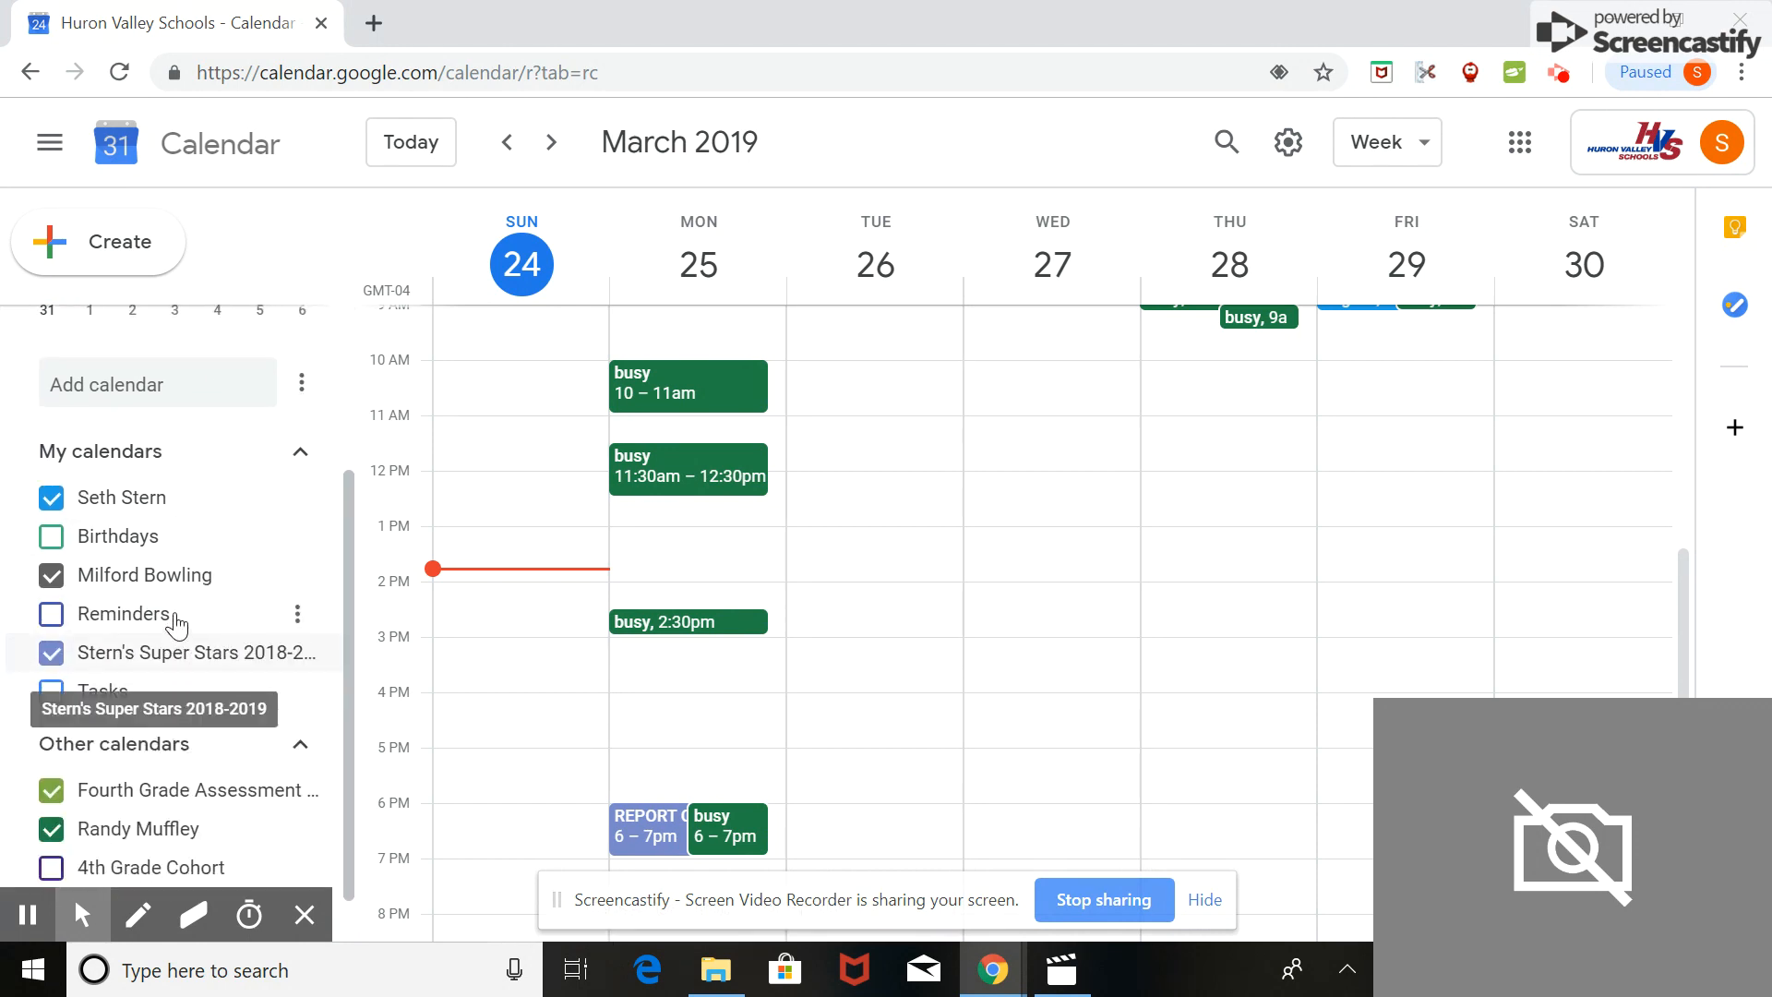
Step: Hide all shown calendars except the Super Stars 2018-2019 class calendar
{"action": "left_click", "coordinate": [53, 501]}
{"action": "left_click", "coordinate": [52, 575]}
{"action": "left_click", "coordinate": [52, 790]}
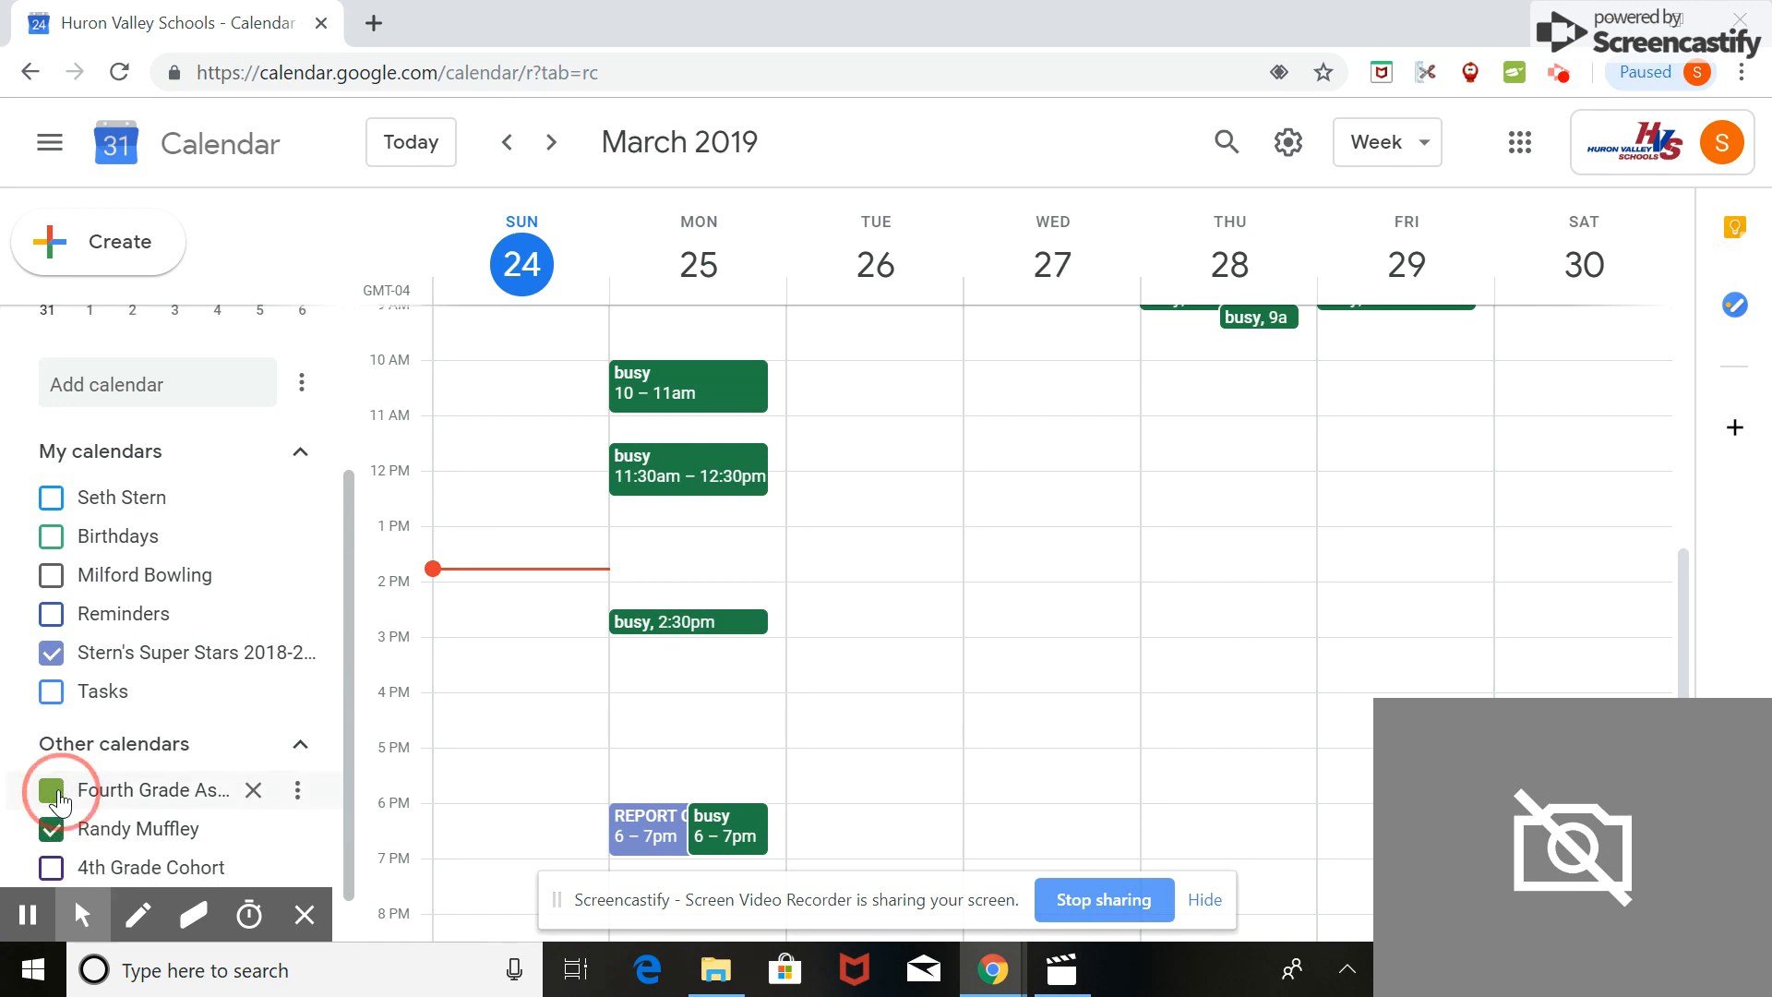
{"action": "left_click", "coordinate": [52, 828]}
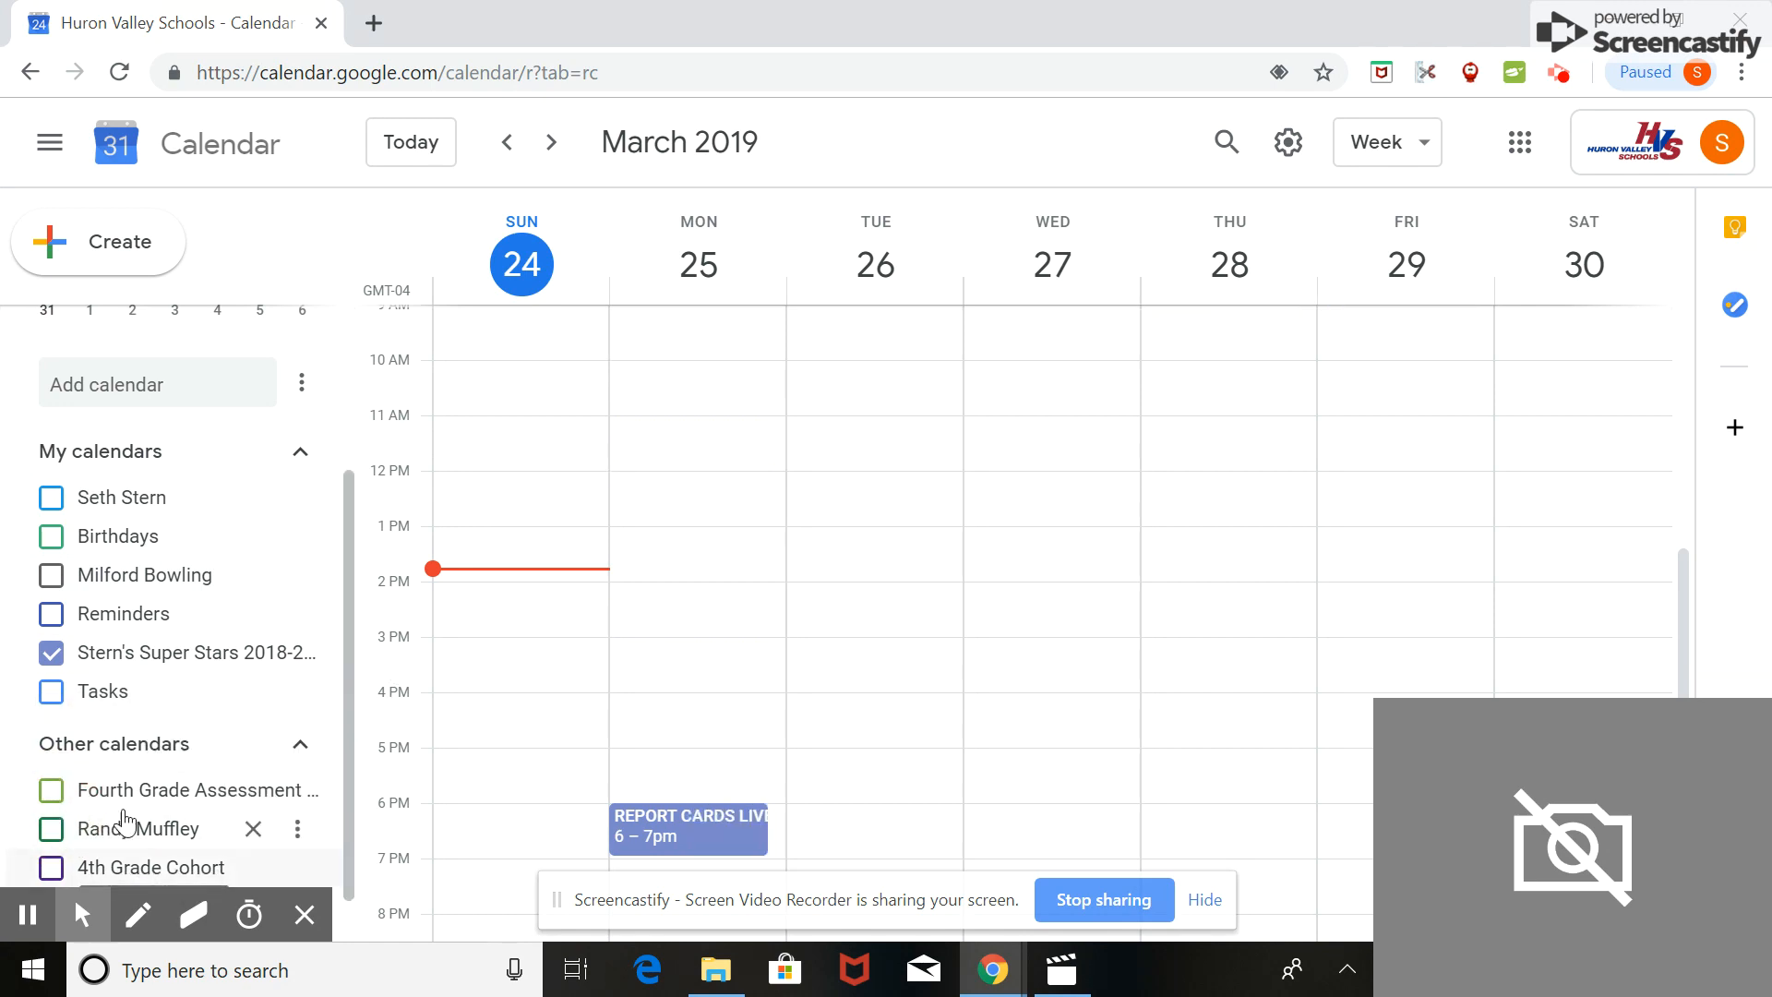
{"action": "left_click", "coordinate": [51, 791]}
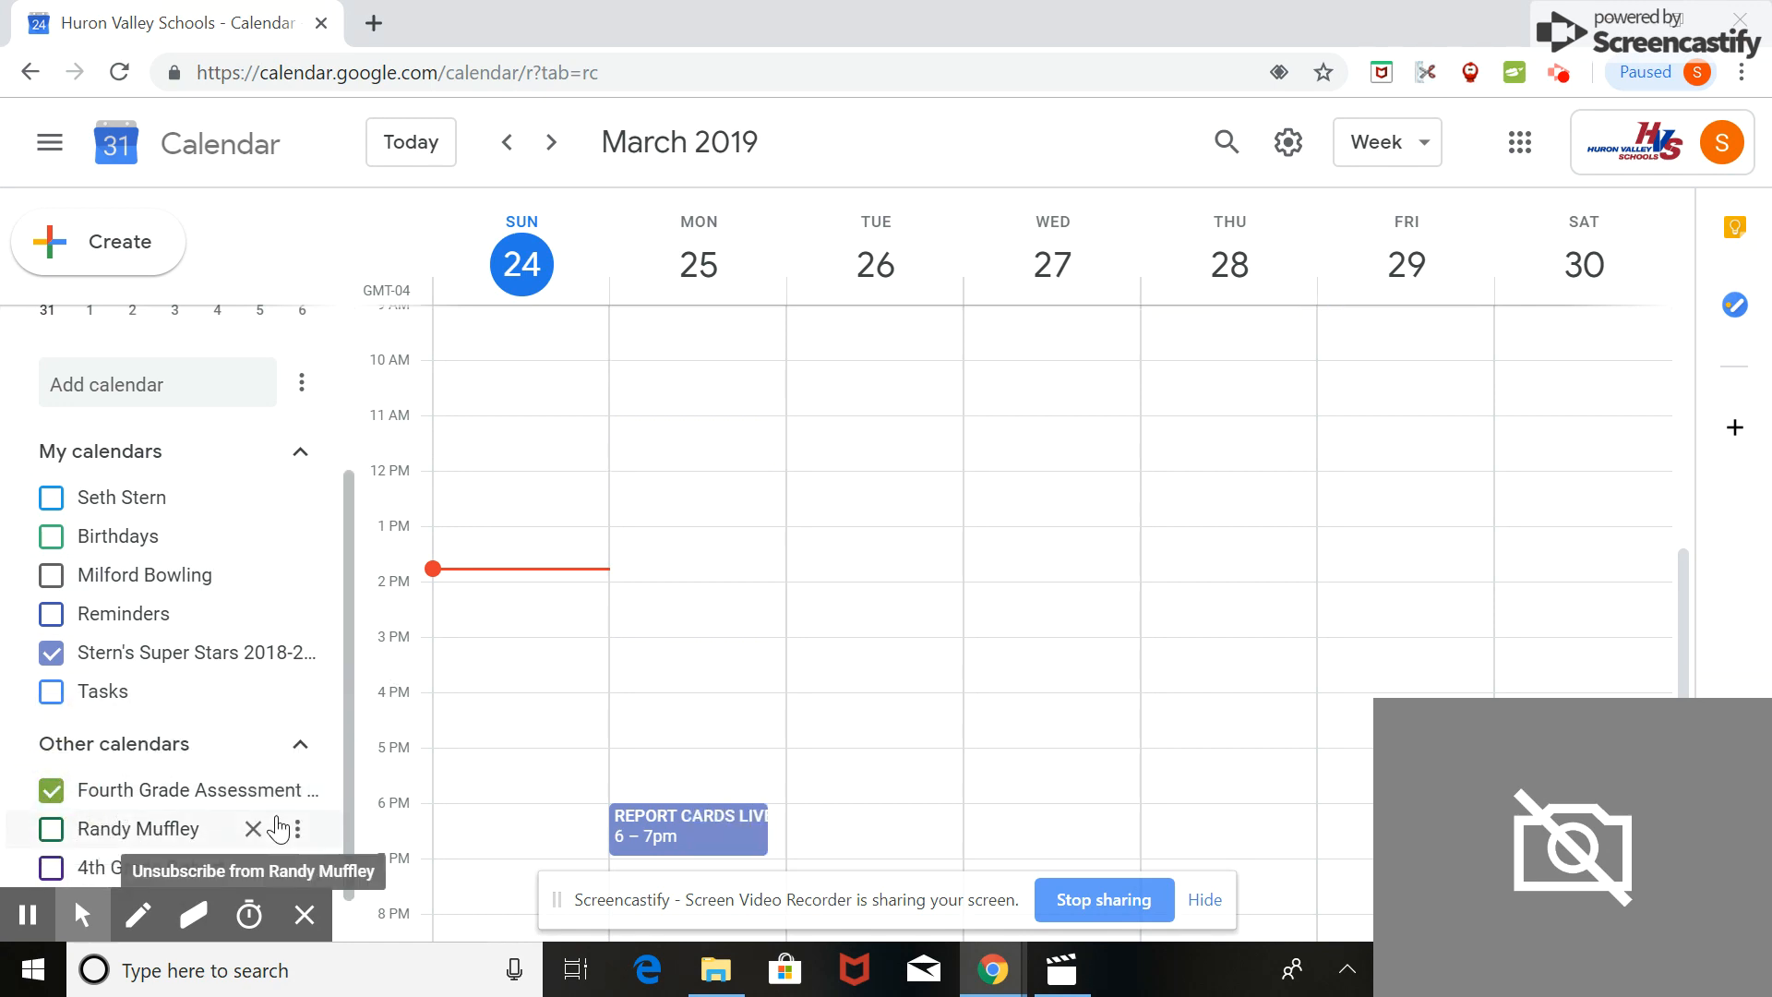
{"action": "left_click", "coordinate": [54, 791]}
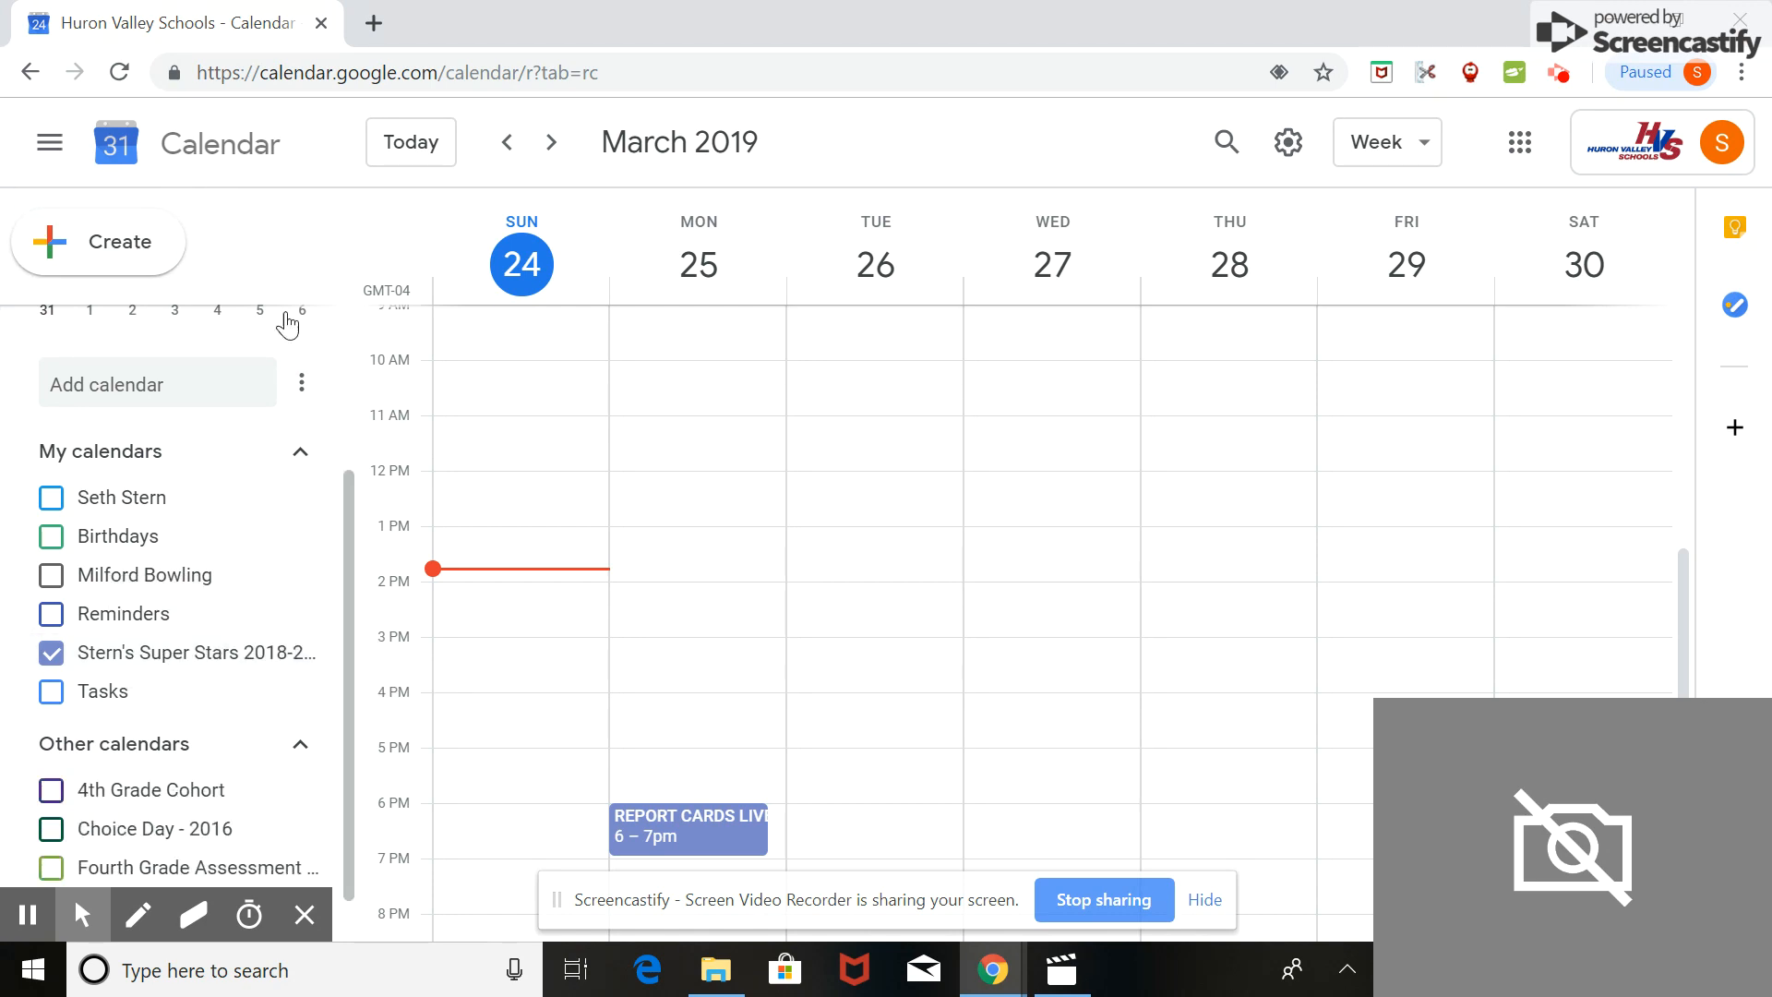
Step: Create a new event titled "Spring Break" and keep its draft open
{"action": "left_click", "coordinate": [137, 249]}
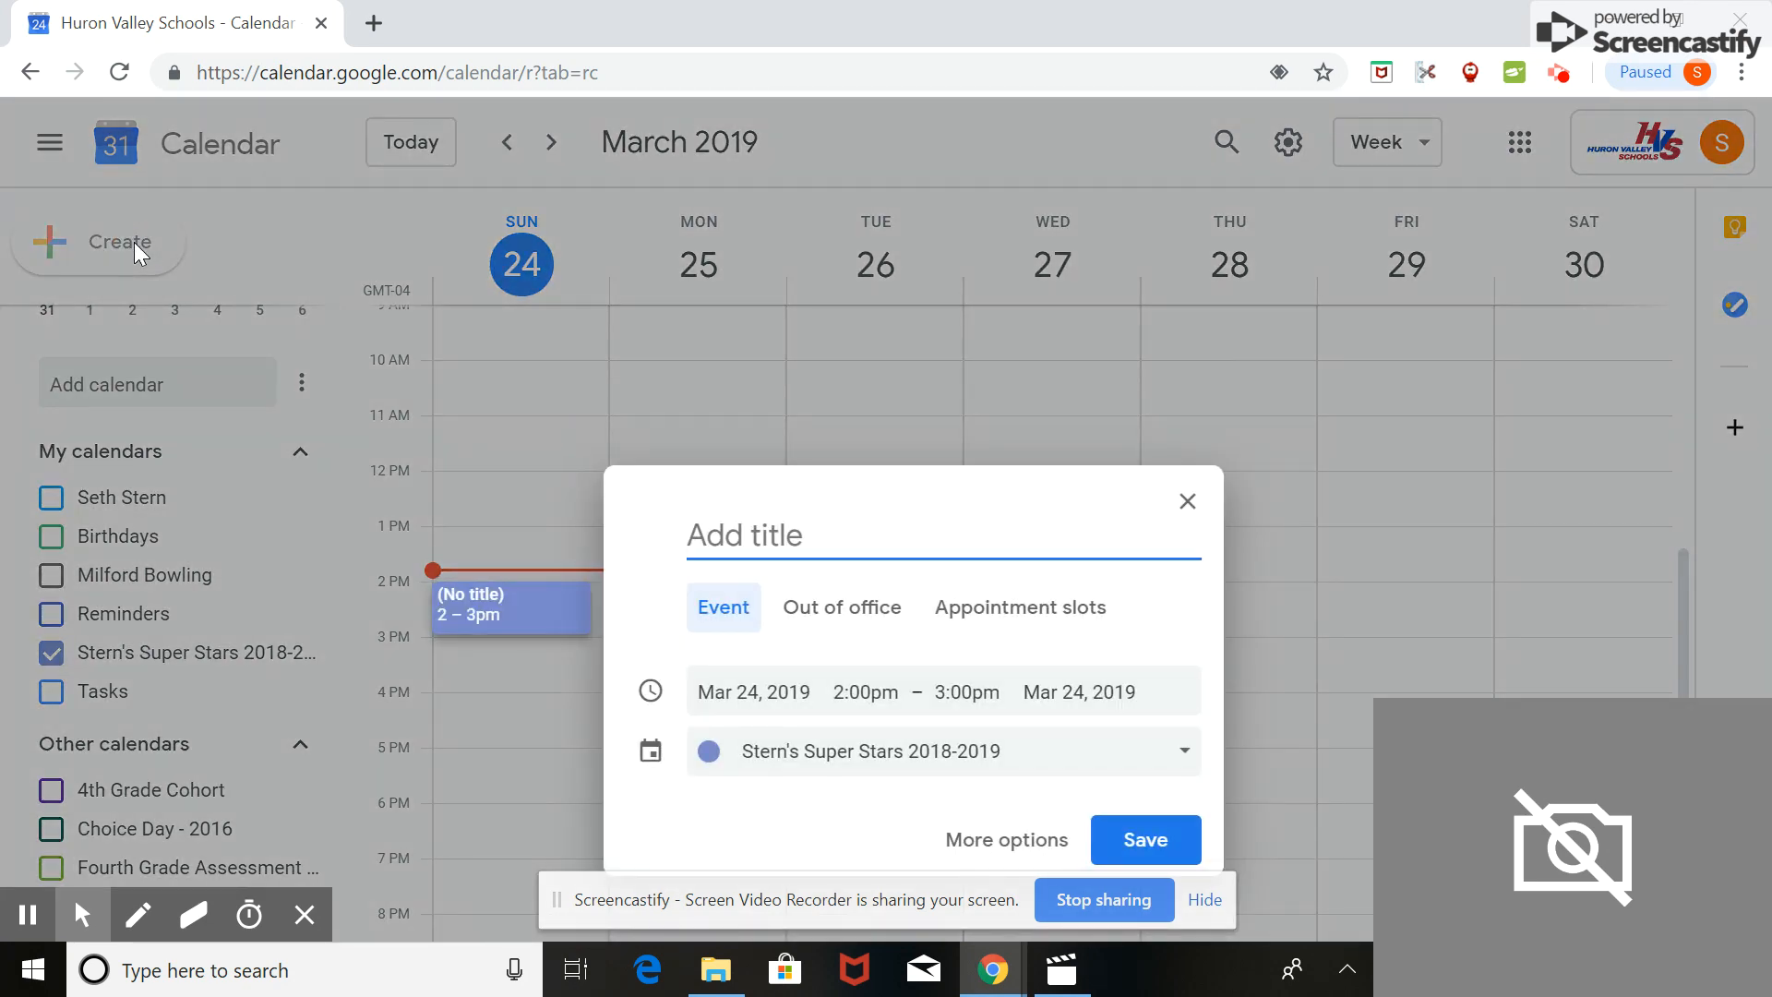
{"action": "type", "text": "S"}
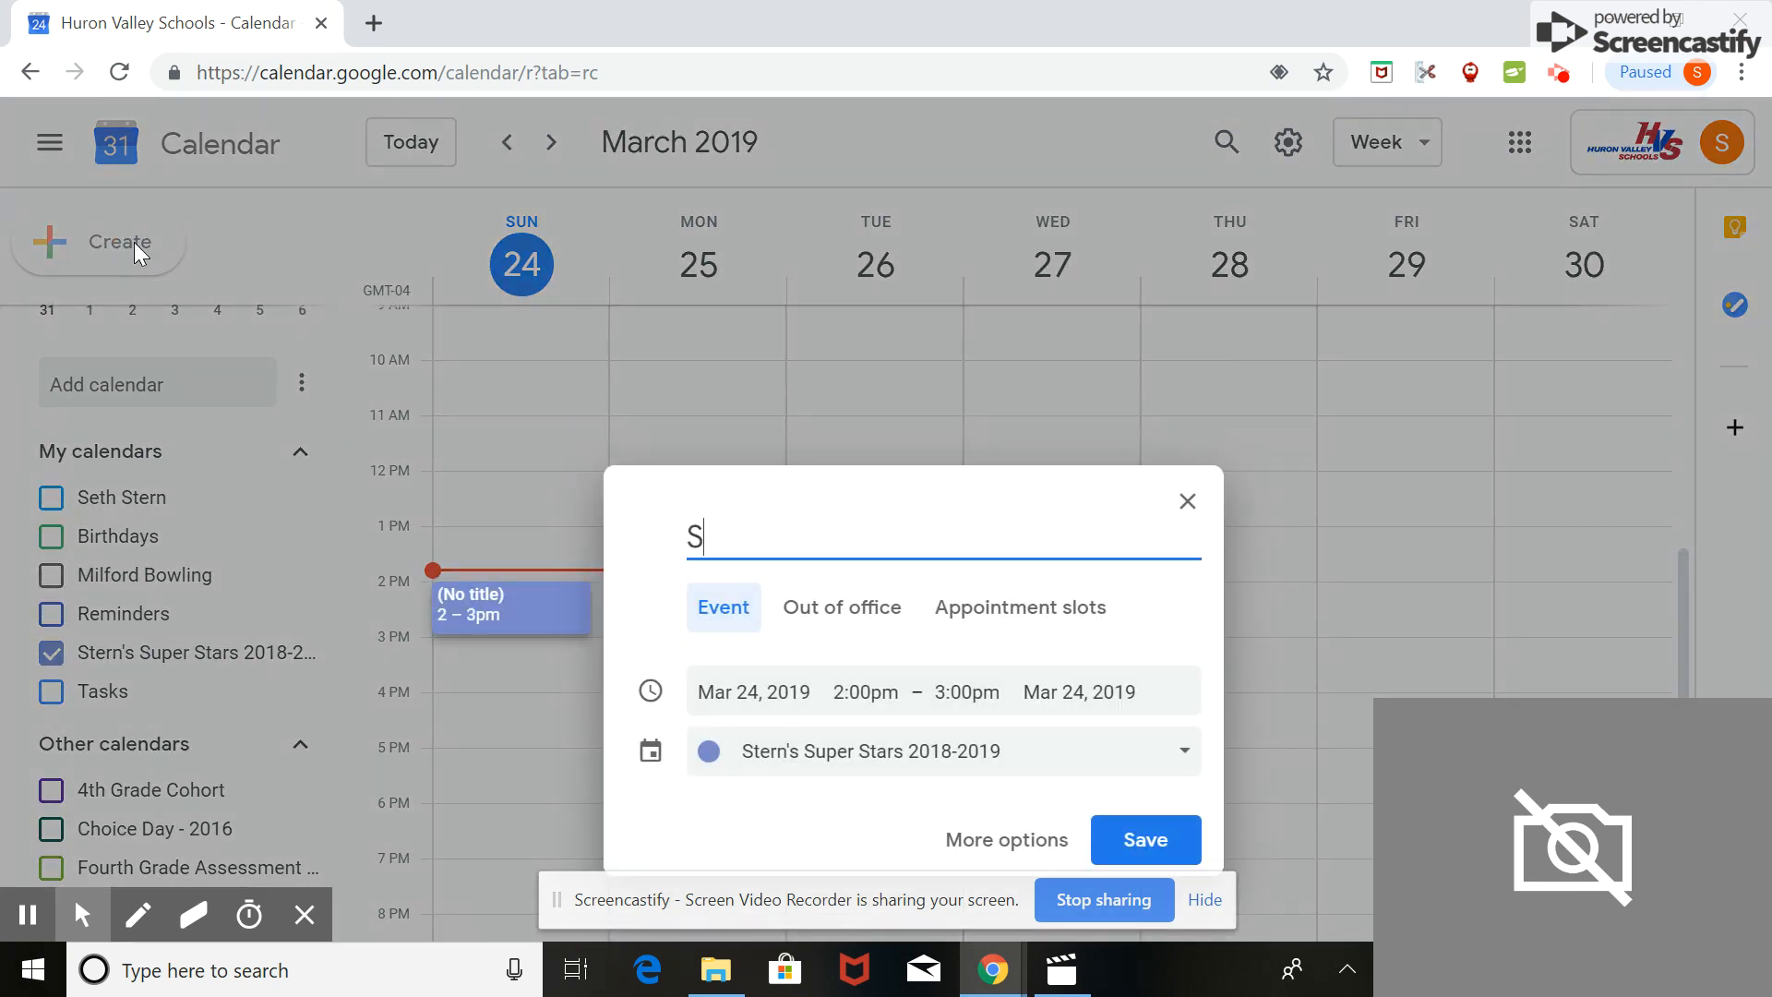
{"action": "type", "text": "pring Break"}
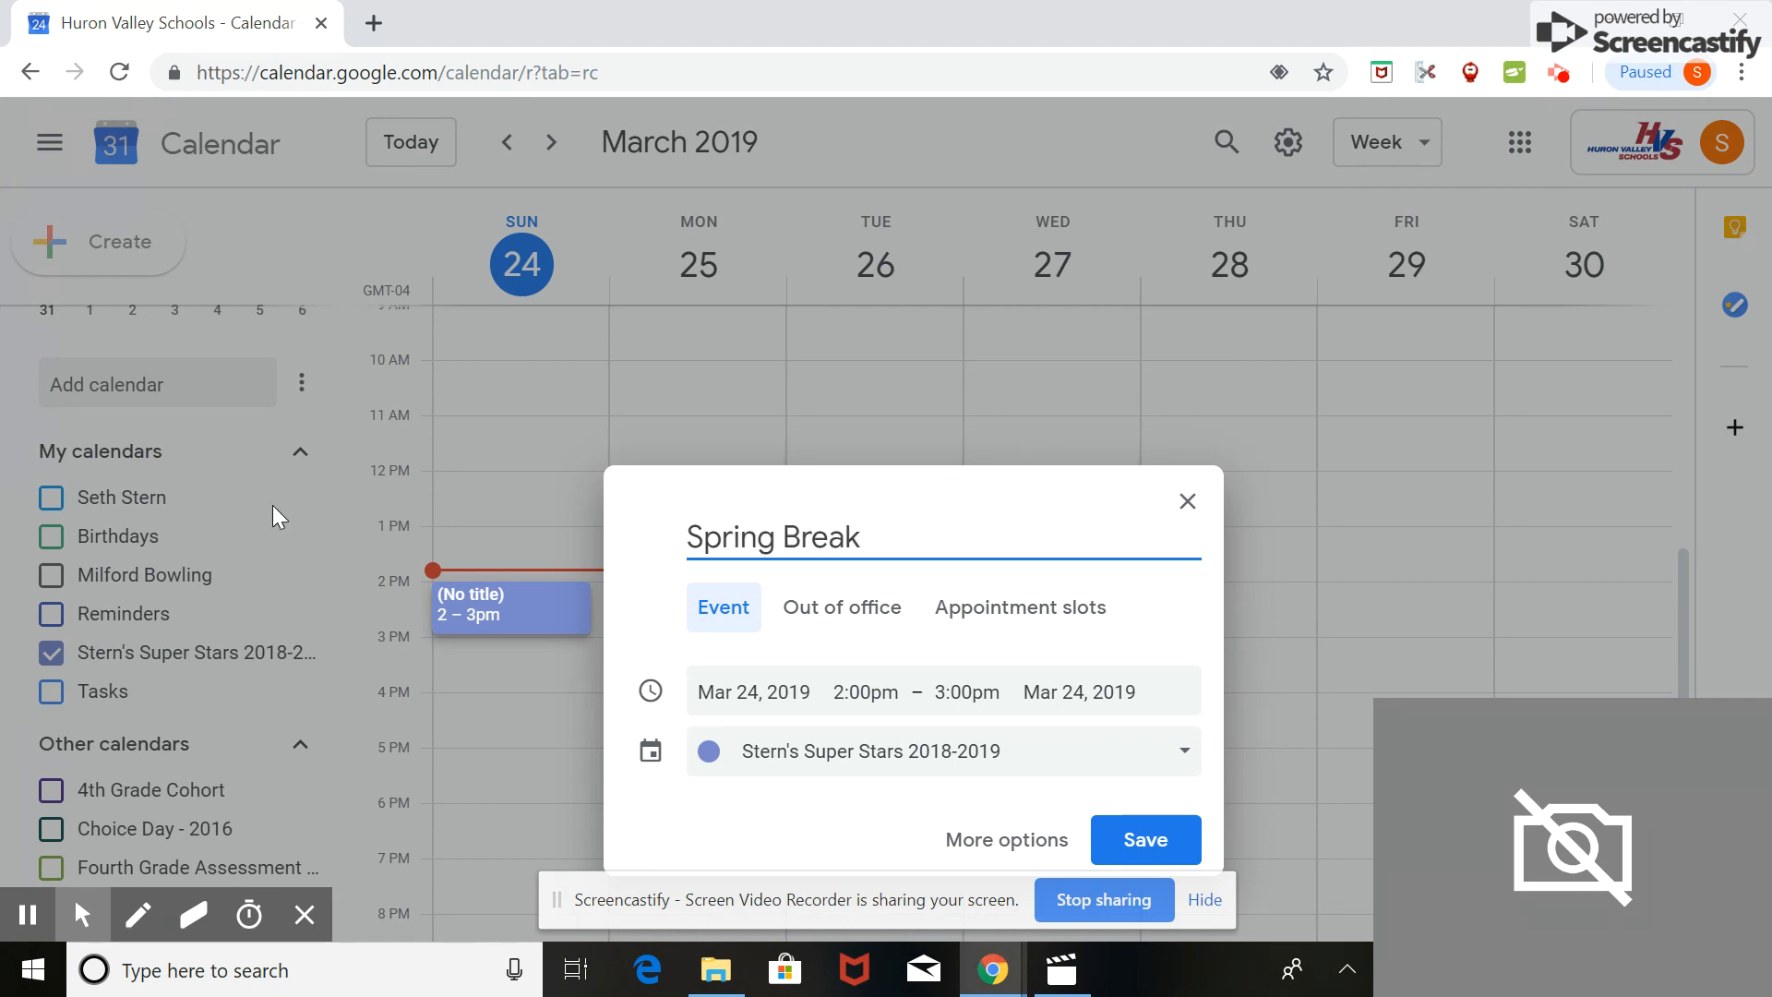
{"action": "left_click", "coordinate": [589, 662]}
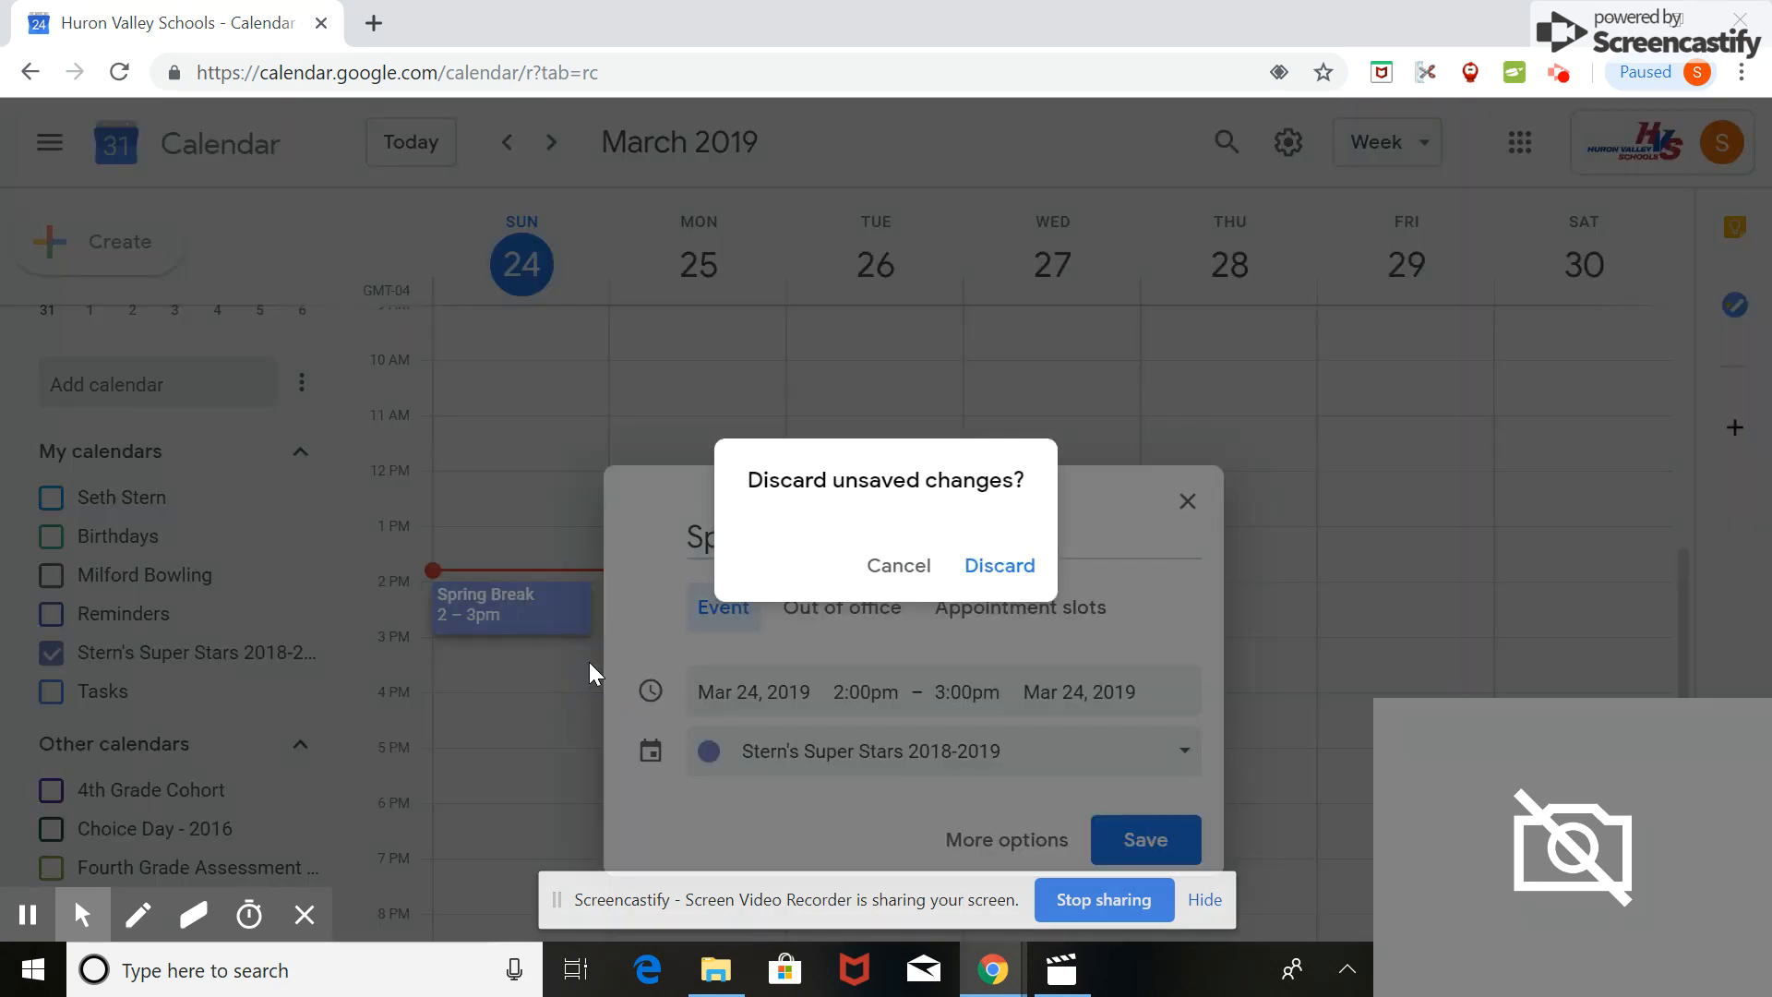
{"action": "left_click", "coordinate": [891, 567]}
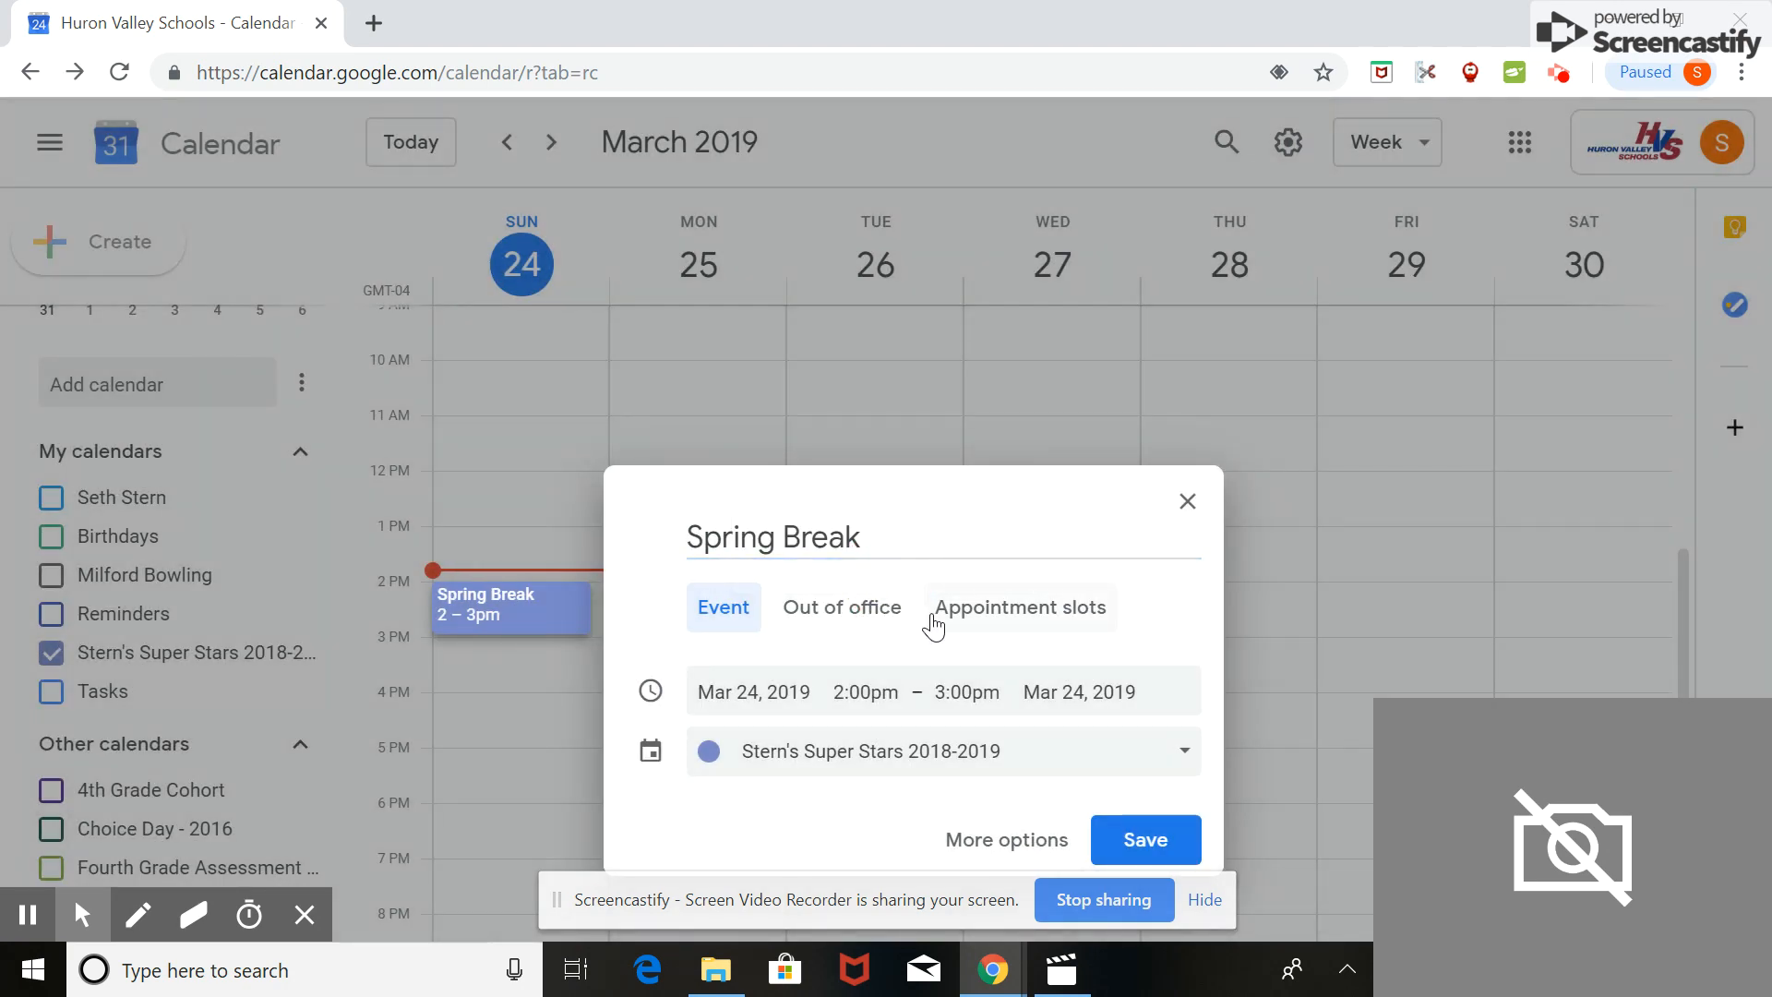
Step: Set the Spring Break event to start on Mar 30, 2019 and end on Apr 7, 2019
{"action": "left_click", "coordinate": [751, 697]}
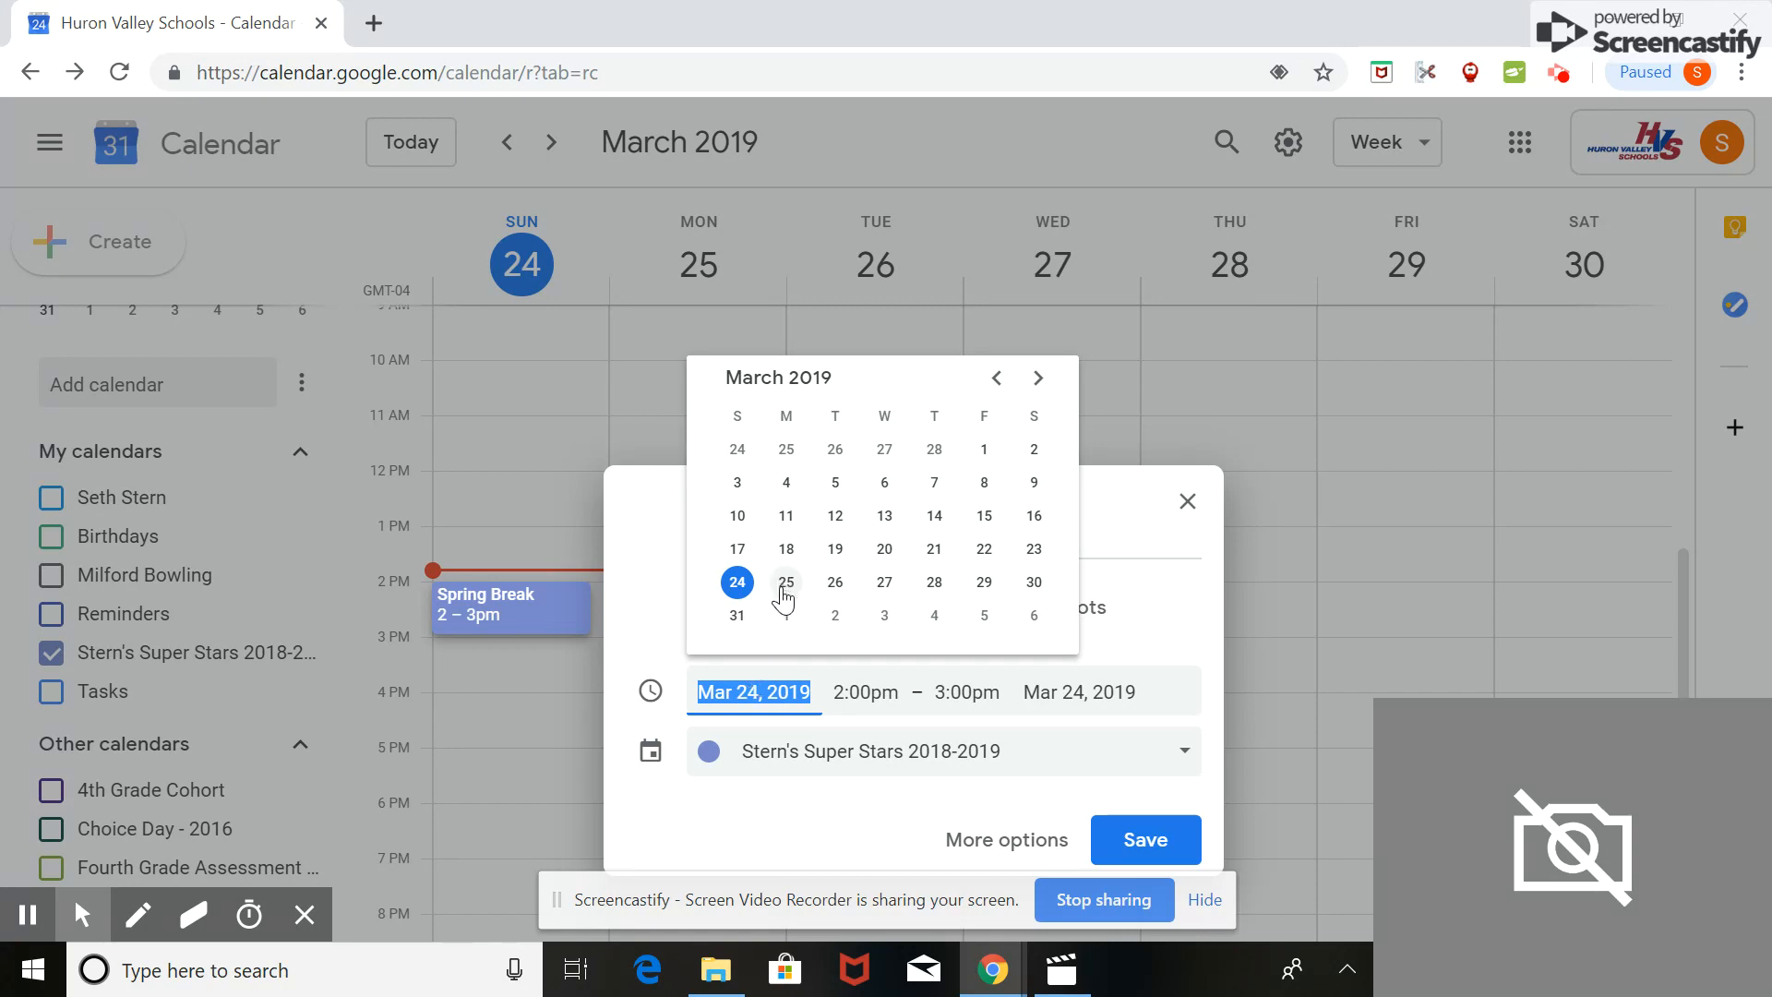
{"action": "left_click", "coordinate": [1031, 591]}
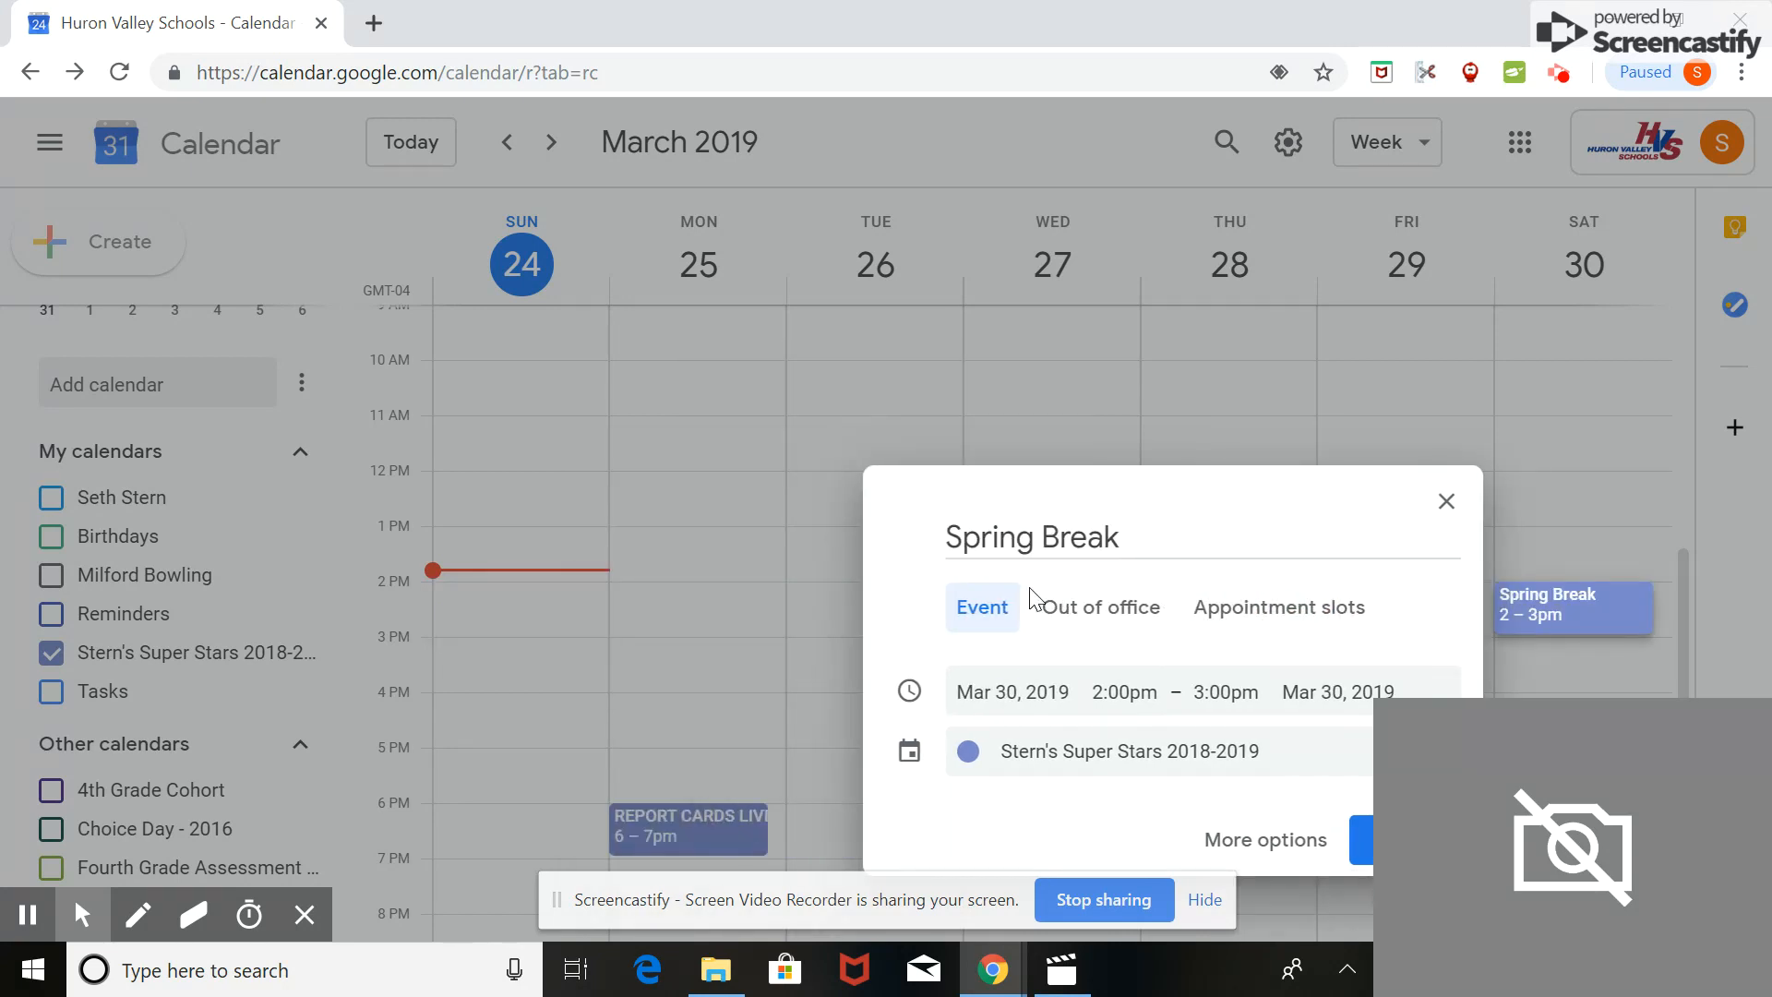
{"action": "left_click", "coordinate": [1369, 694]}
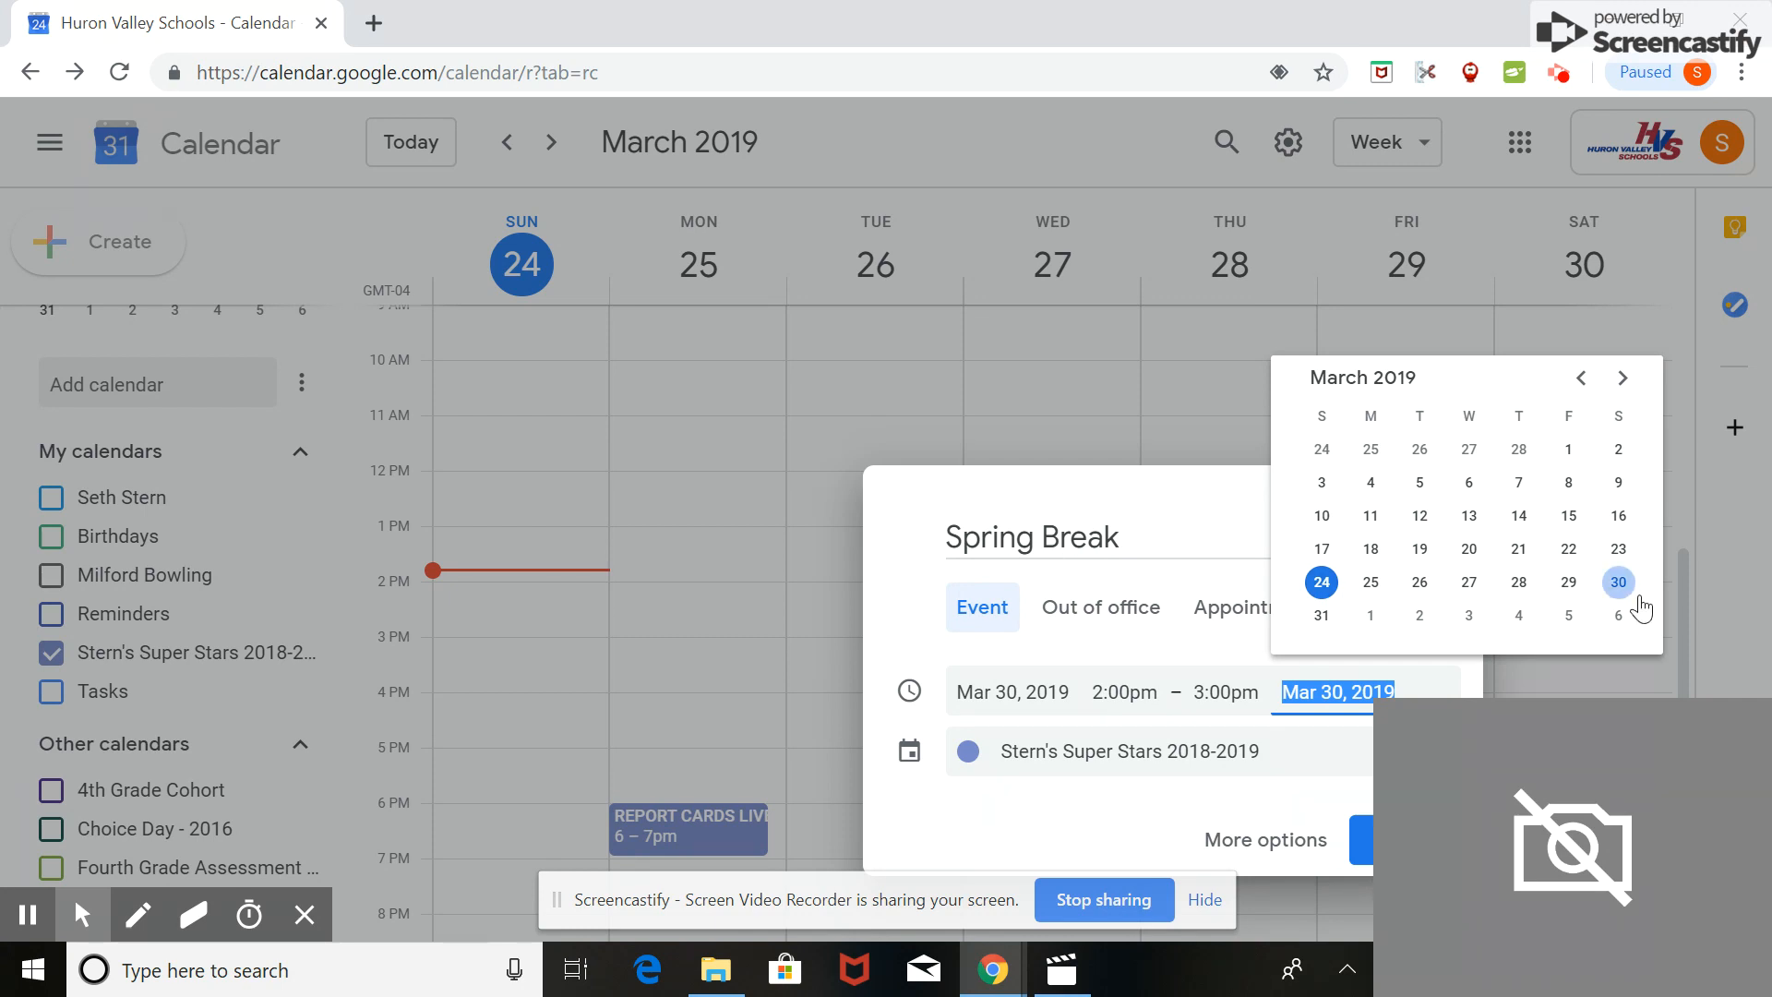
{"action": "left_click", "coordinate": [1622, 378]}
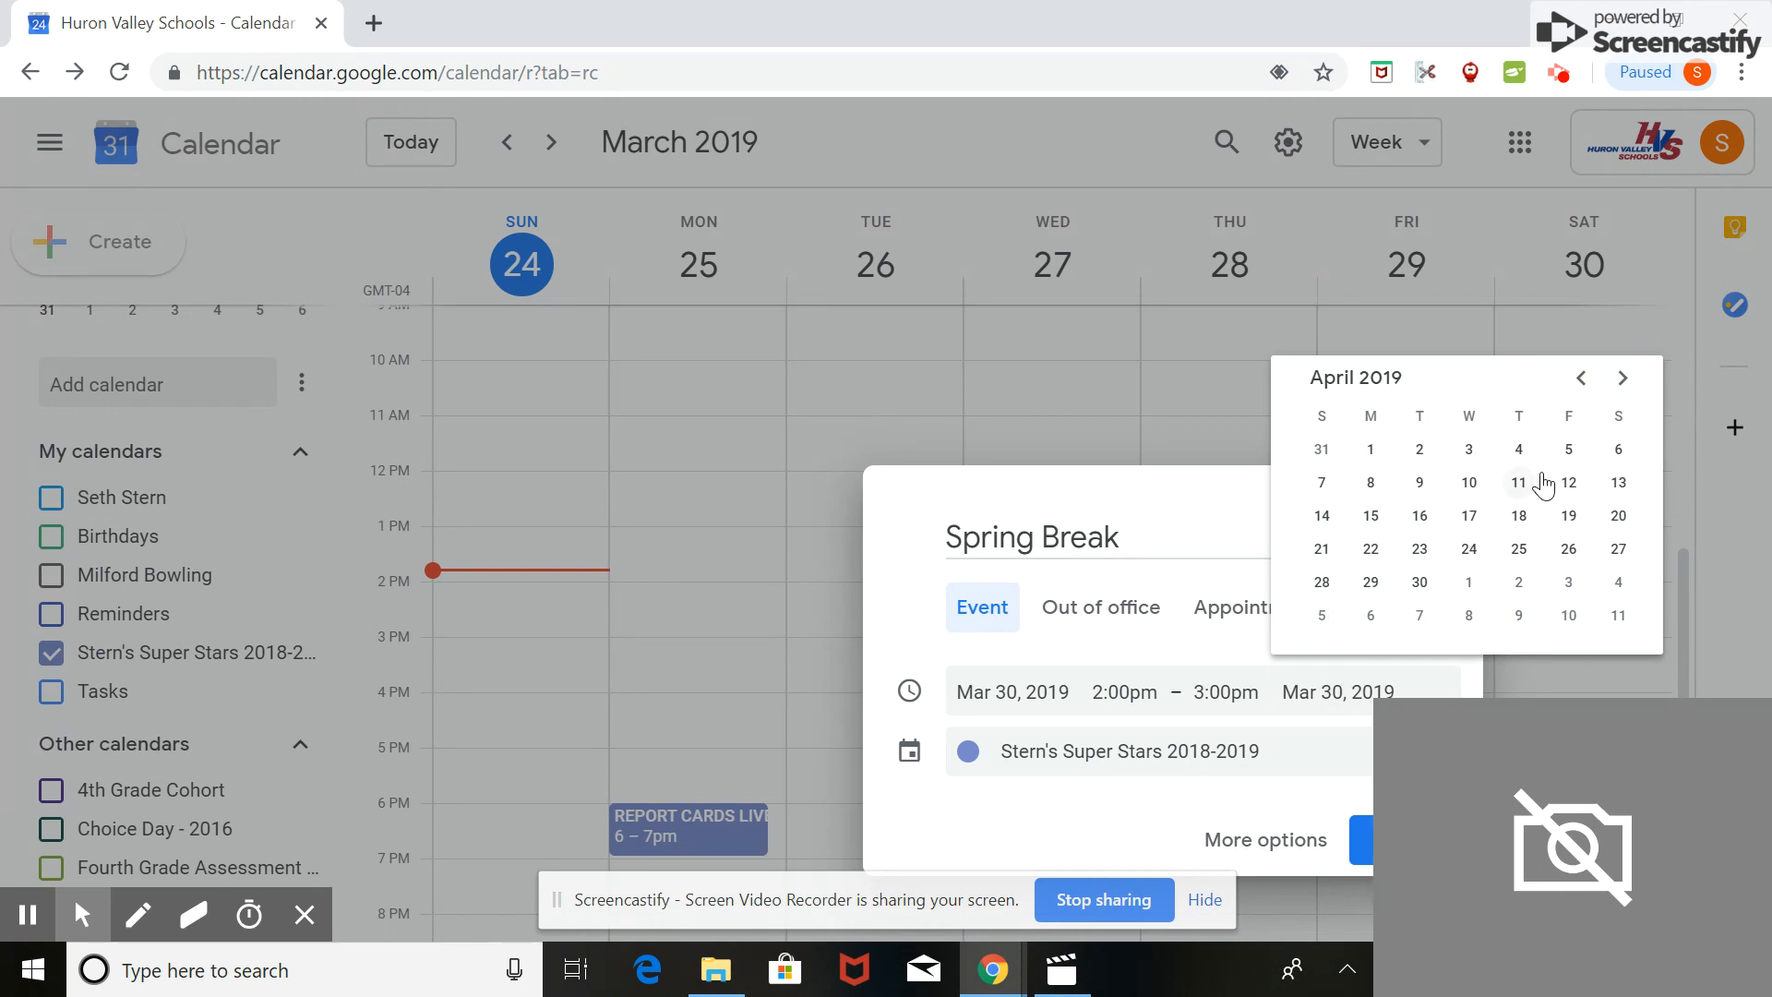
{"action": "left_click", "coordinate": [1325, 482]}
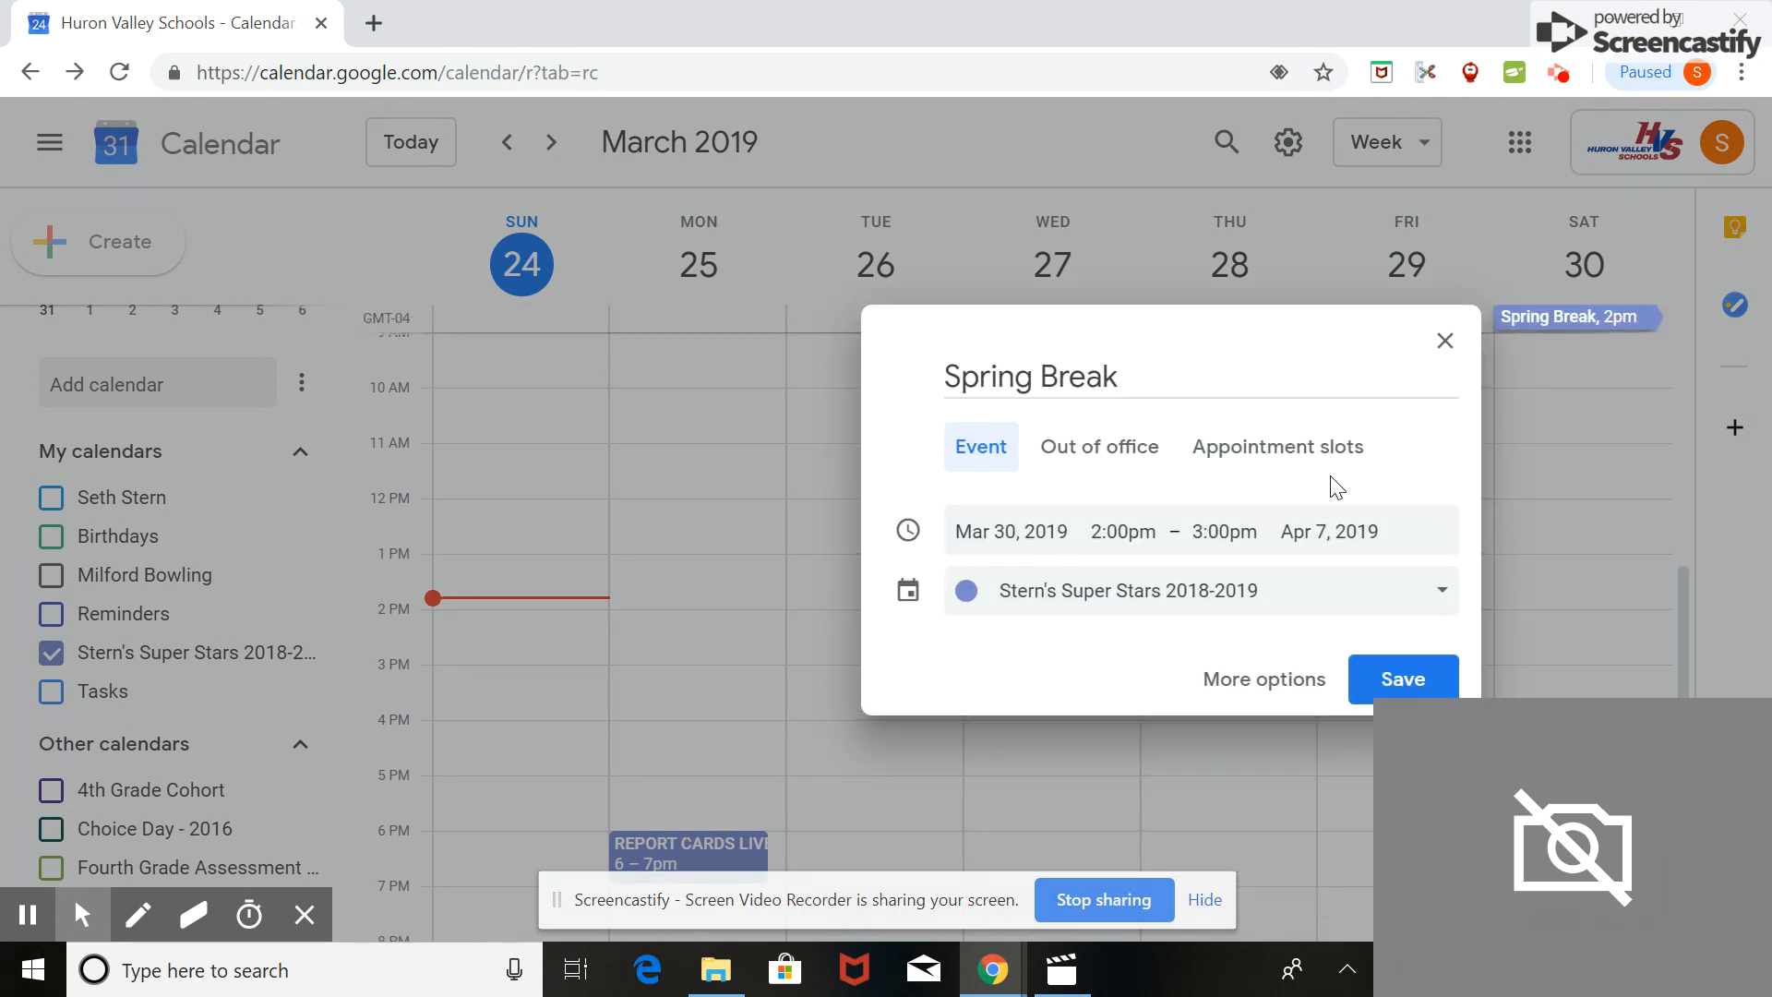
Step: Assign the Spring Break event to the Super Stars 2018-2019 class calendar and save it
{"action": "left_click", "coordinate": [1443, 592]}
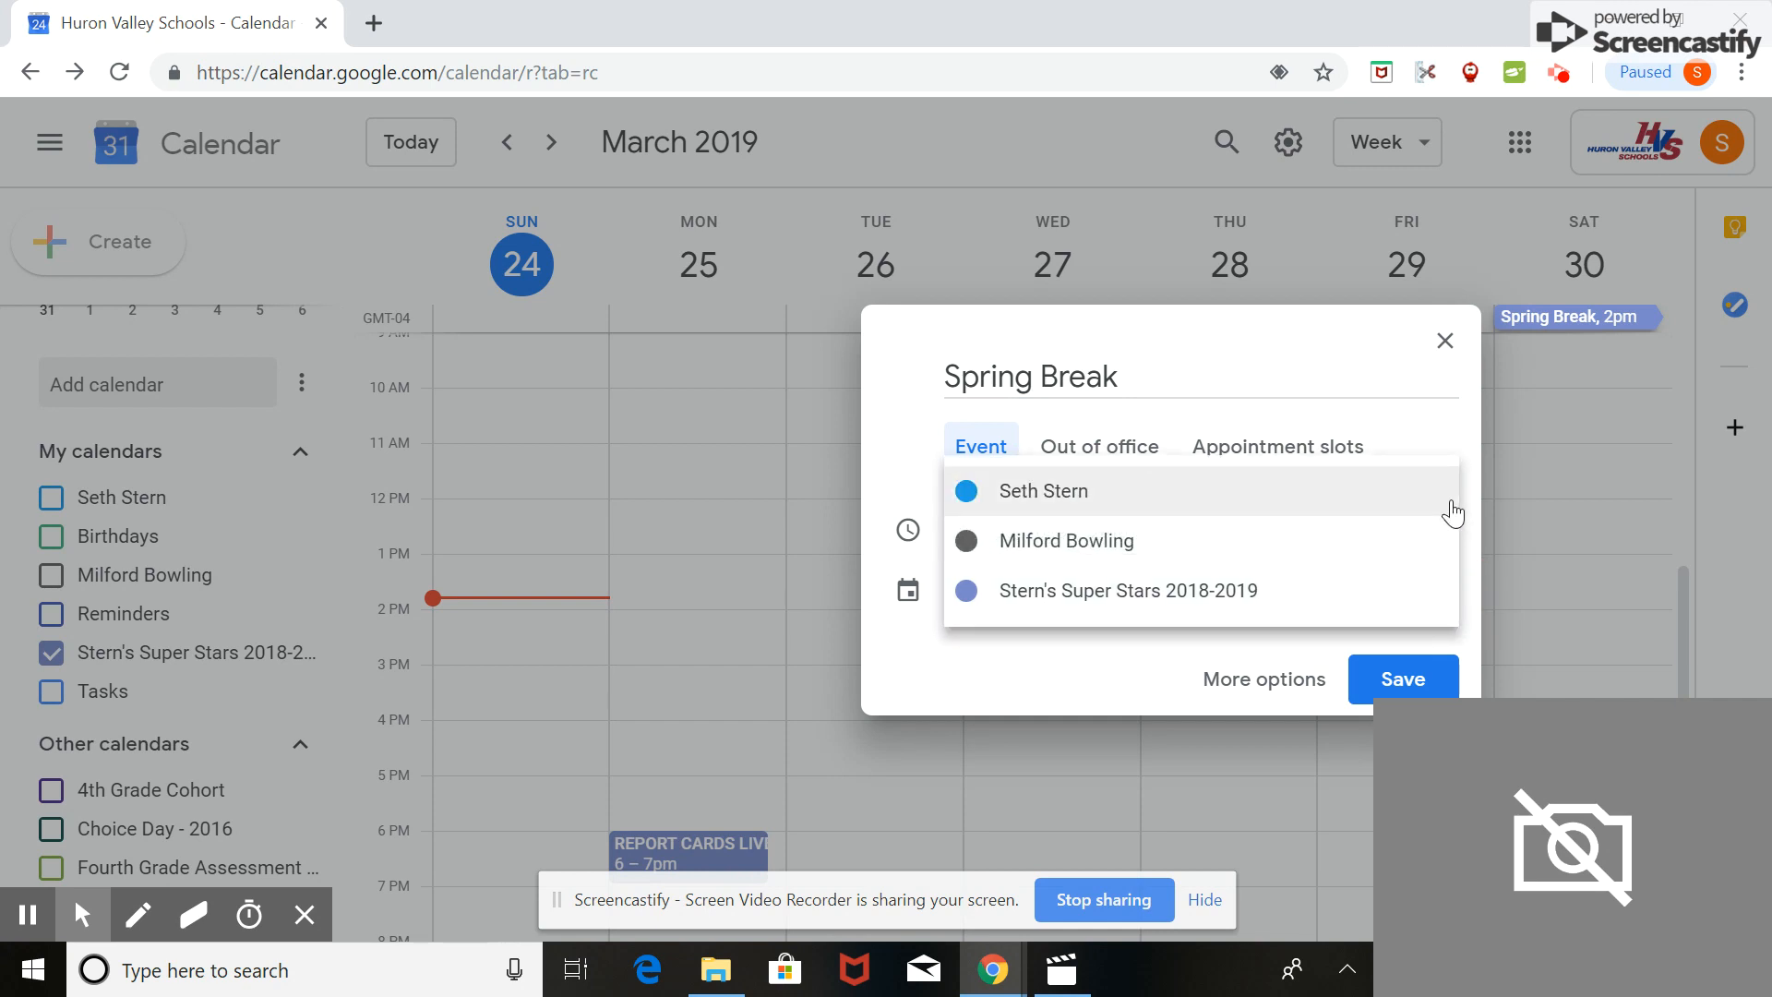
{"action": "left_click", "coordinate": [1079, 608]}
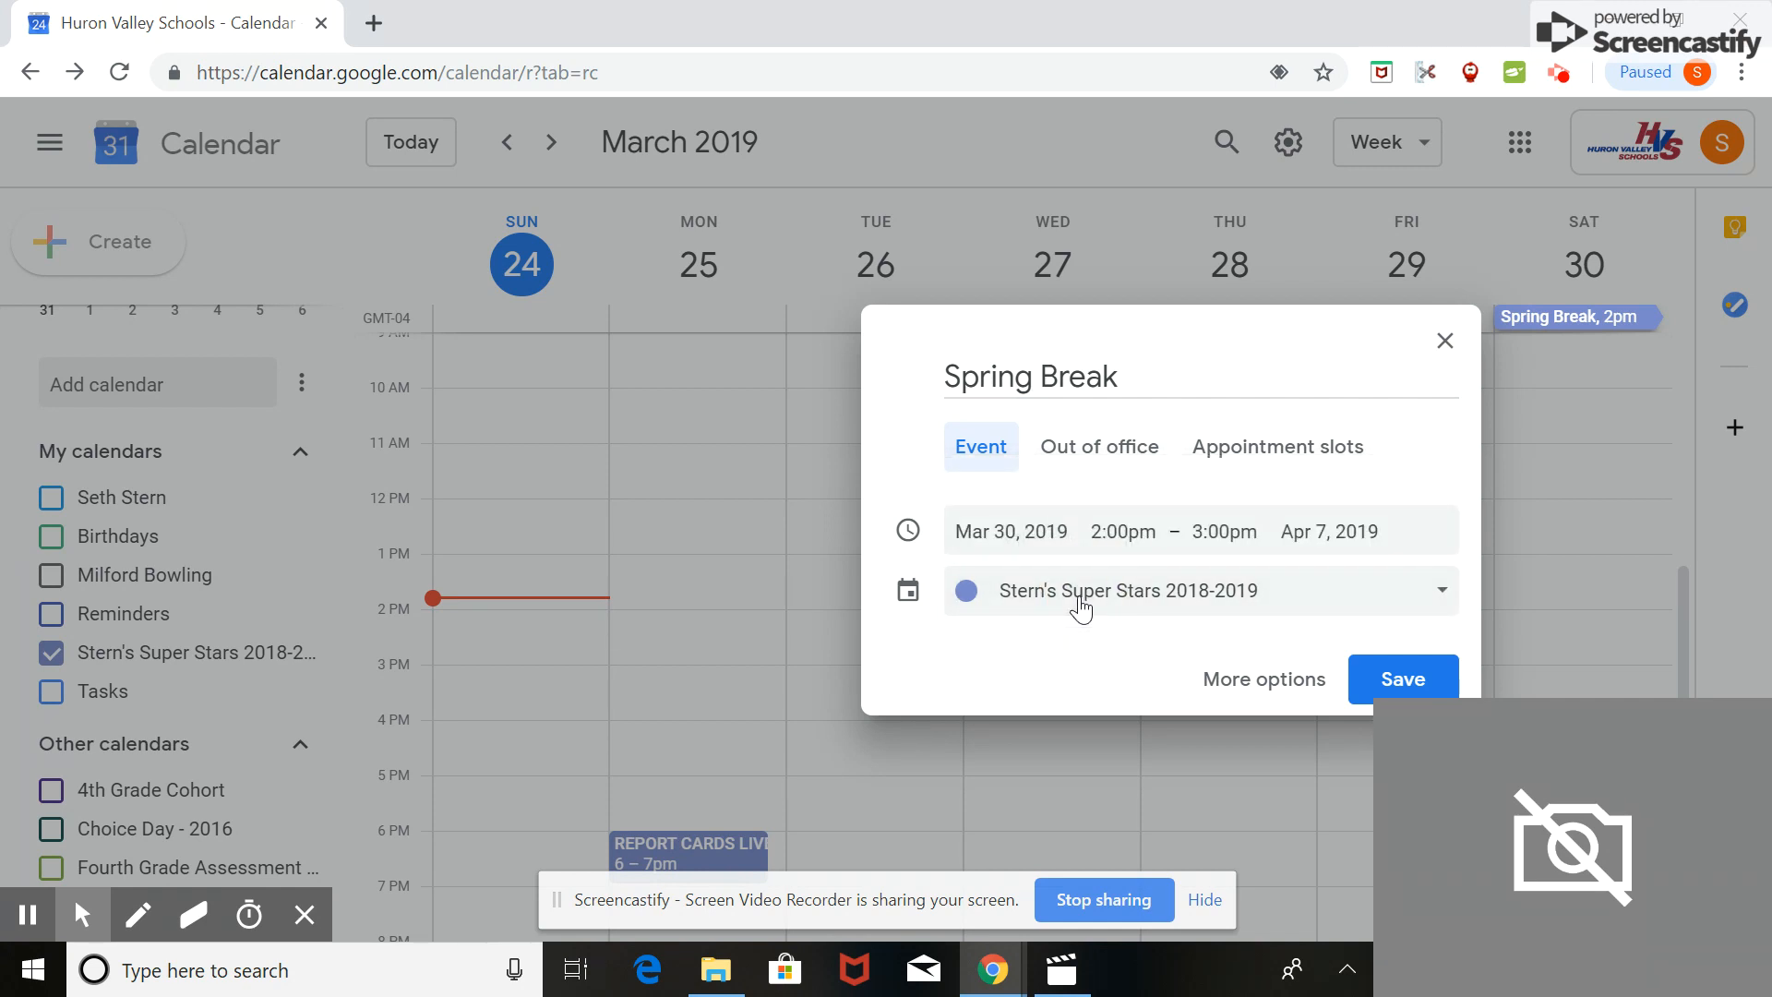
{"action": "left_click", "coordinate": [1448, 691]}
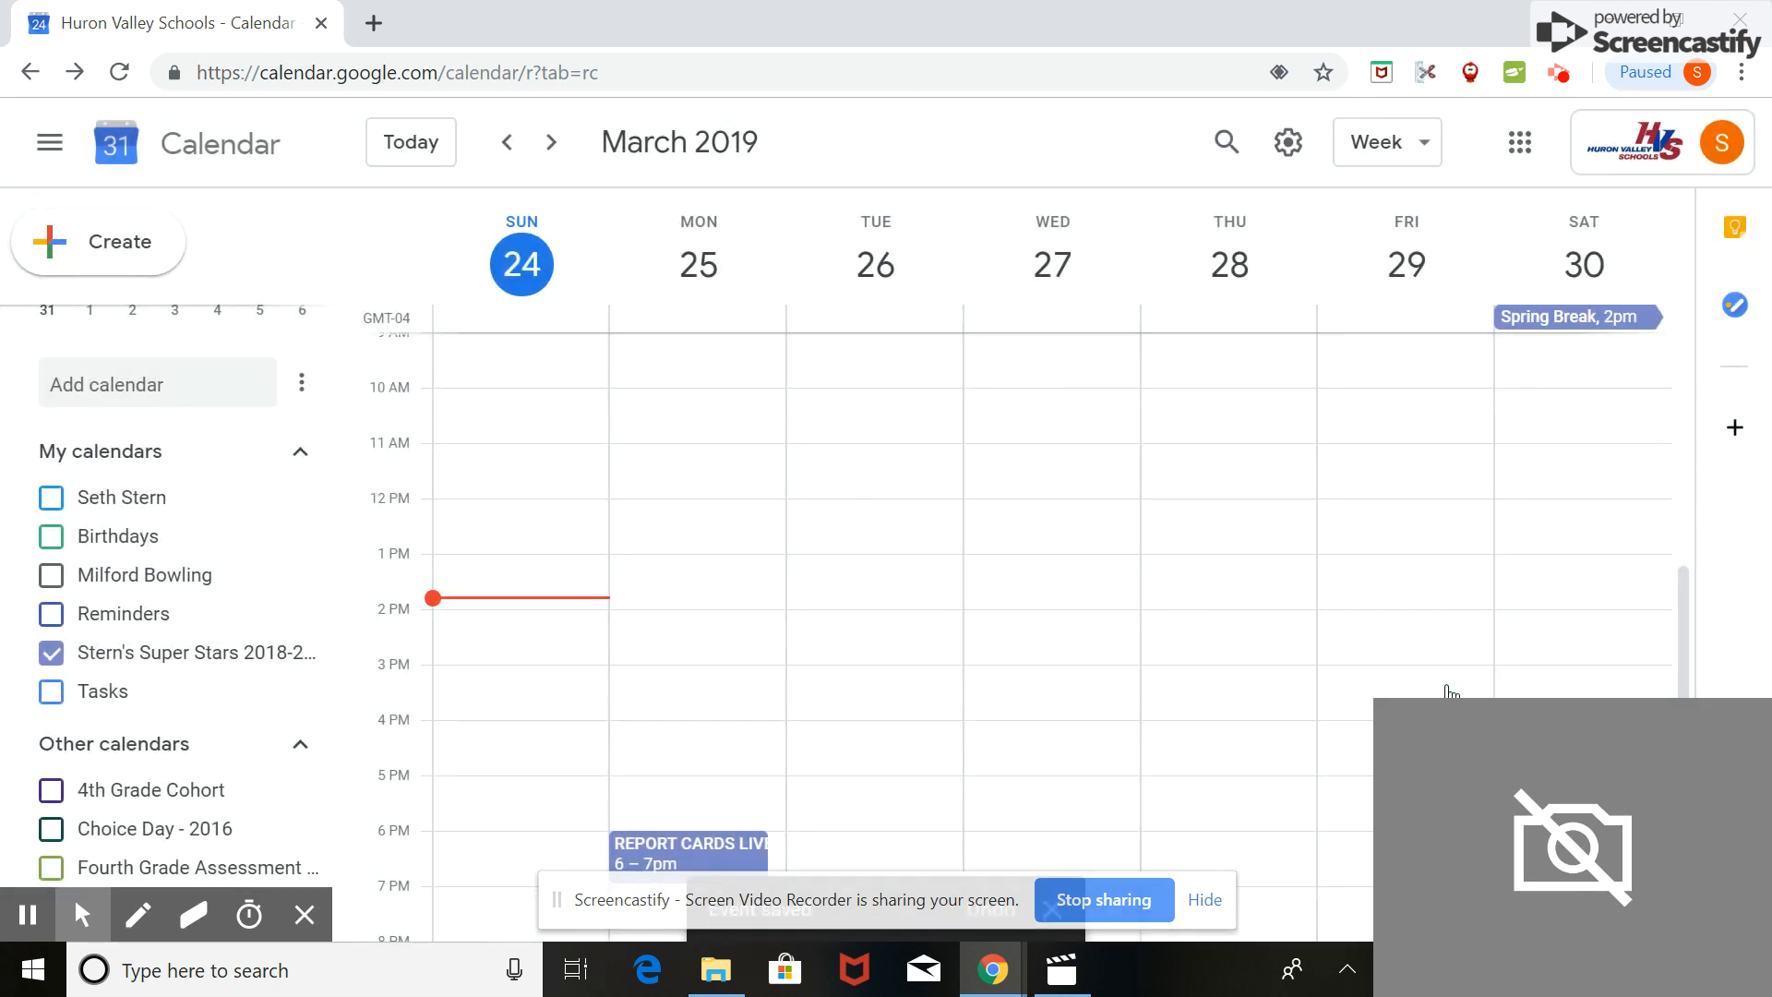
Step: View the details of the saved Spring Break event on March 30 and close them
{"action": "scroll", "coordinate": [1415, 581], "scroll_direction": "down", "scroll_amount": 3}
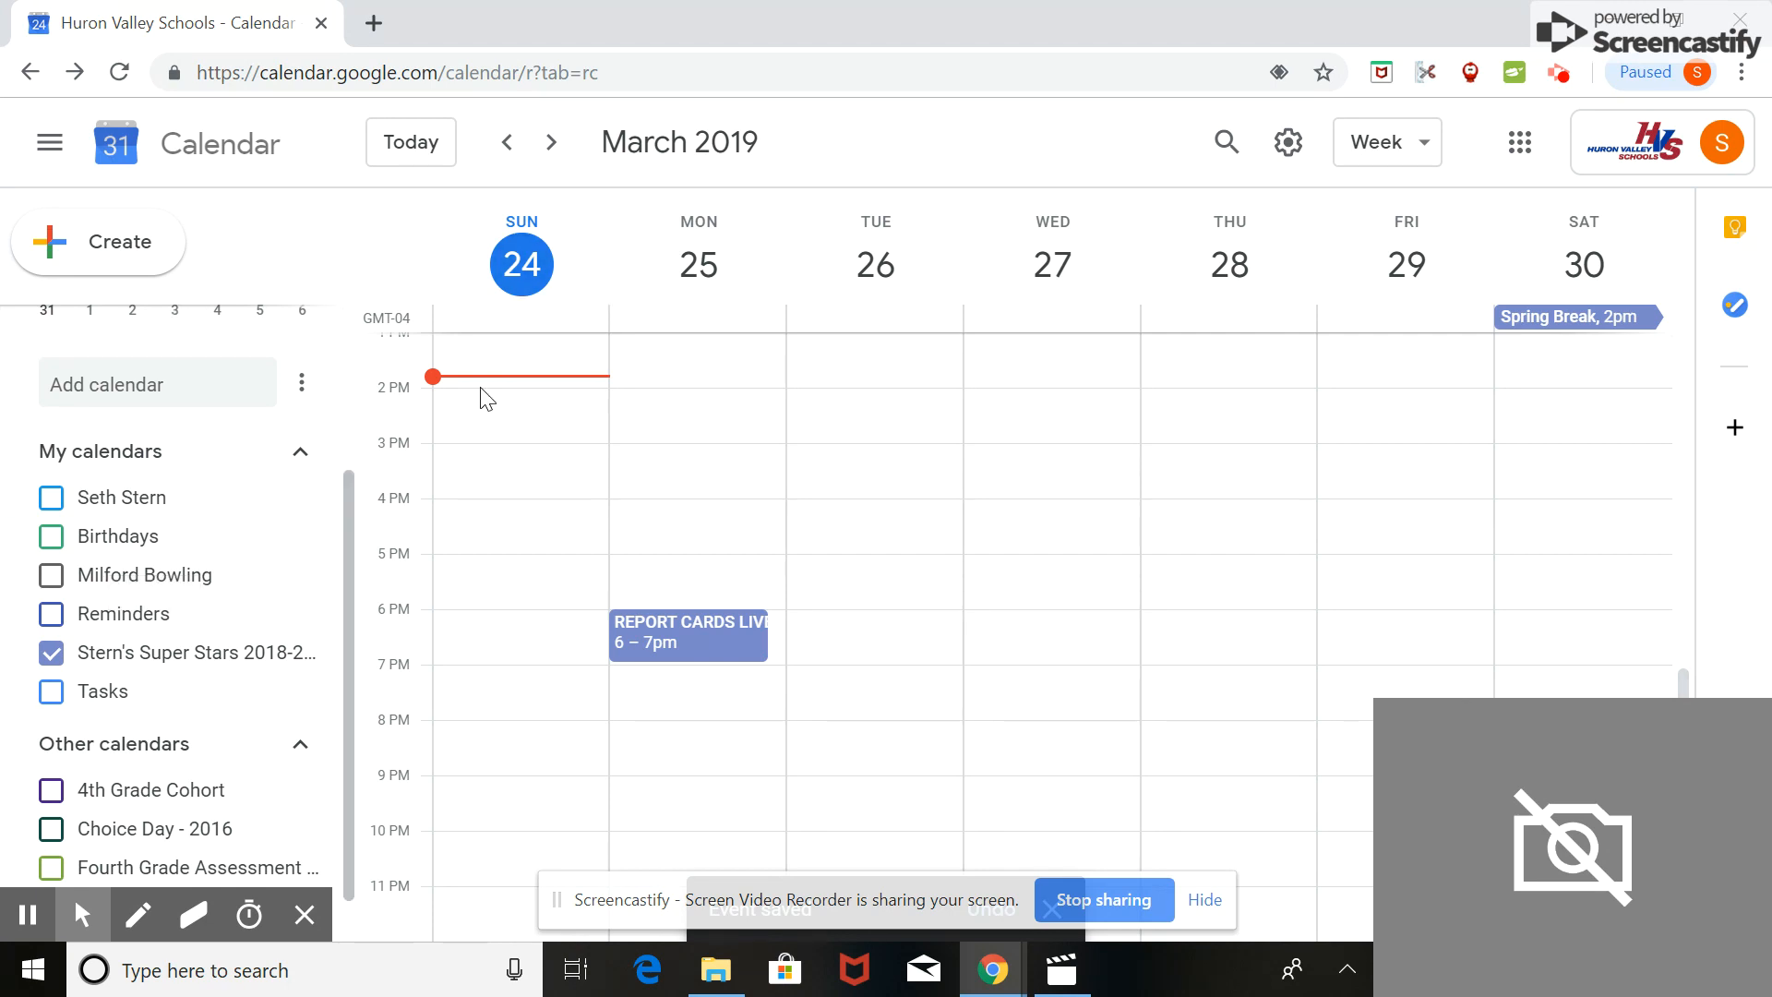
{"action": "left_click", "coordinate": [1570, 337]}
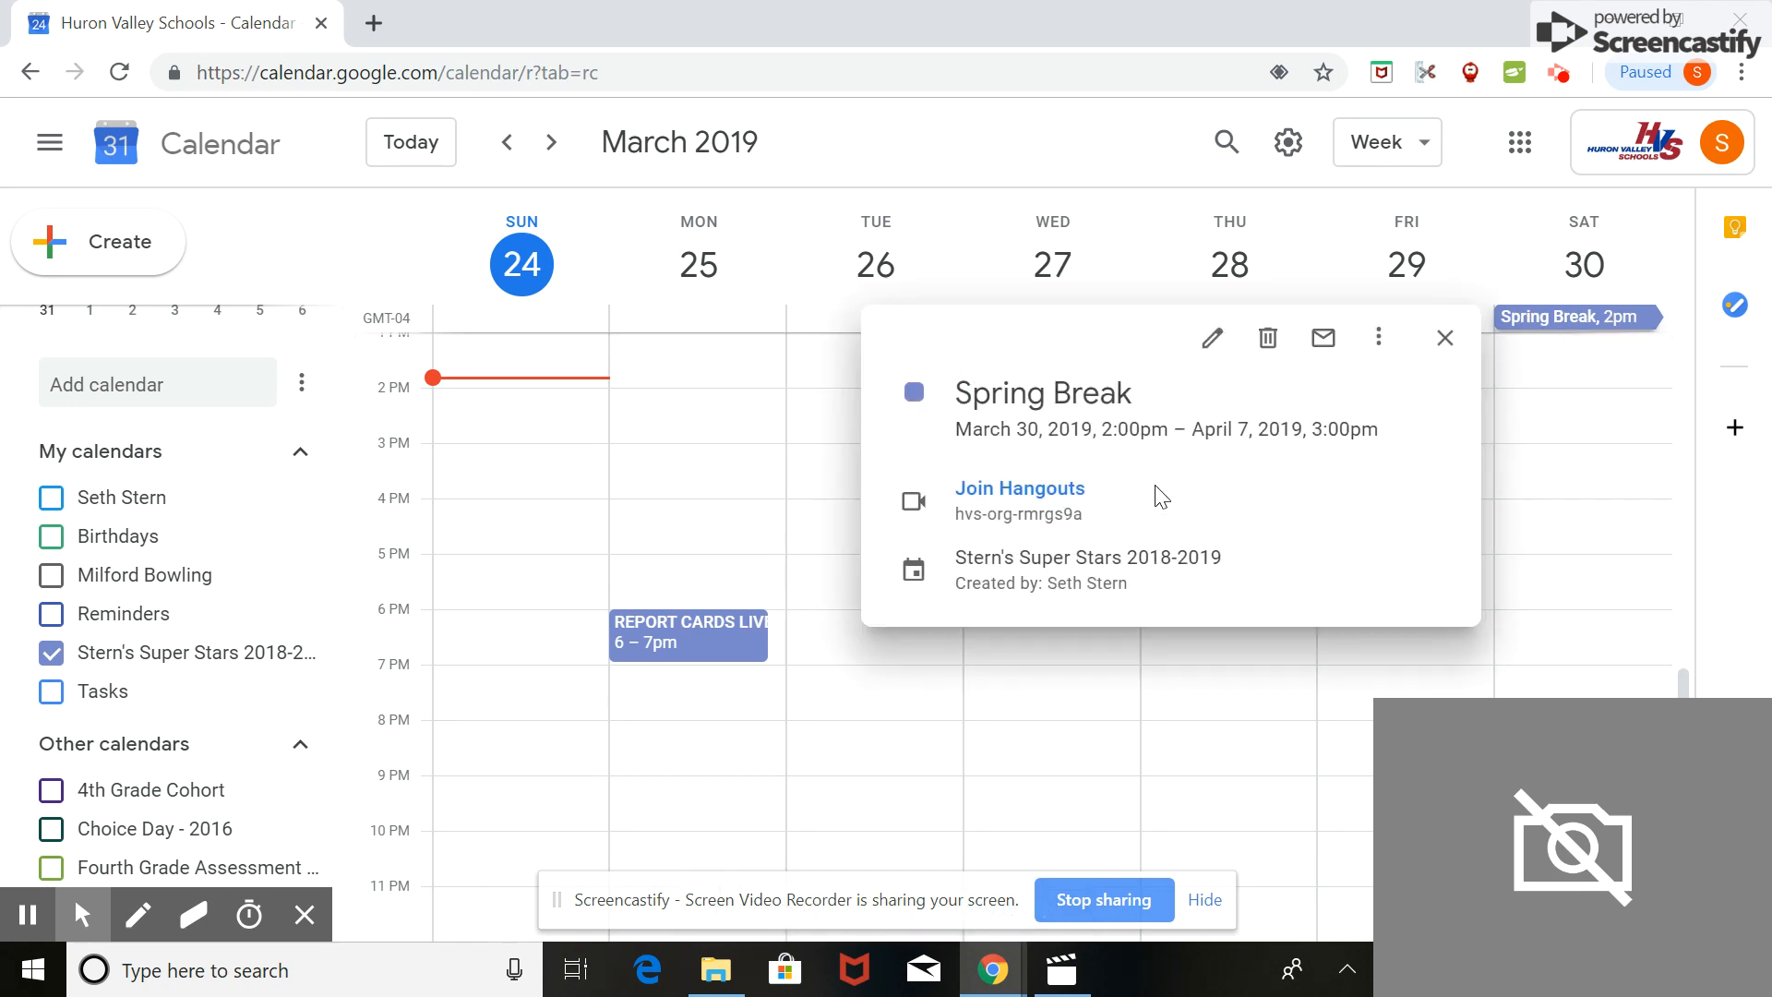
{"action": "left_click", "coordinate": [1207, 780]}
Step: Check the Spring Break event in the day view for March 30, March 31 and April 1, 2019
{"action": "scroll", "coordinate": [228, 376], "scroll_direction": "up", "scroll_amount": 3}
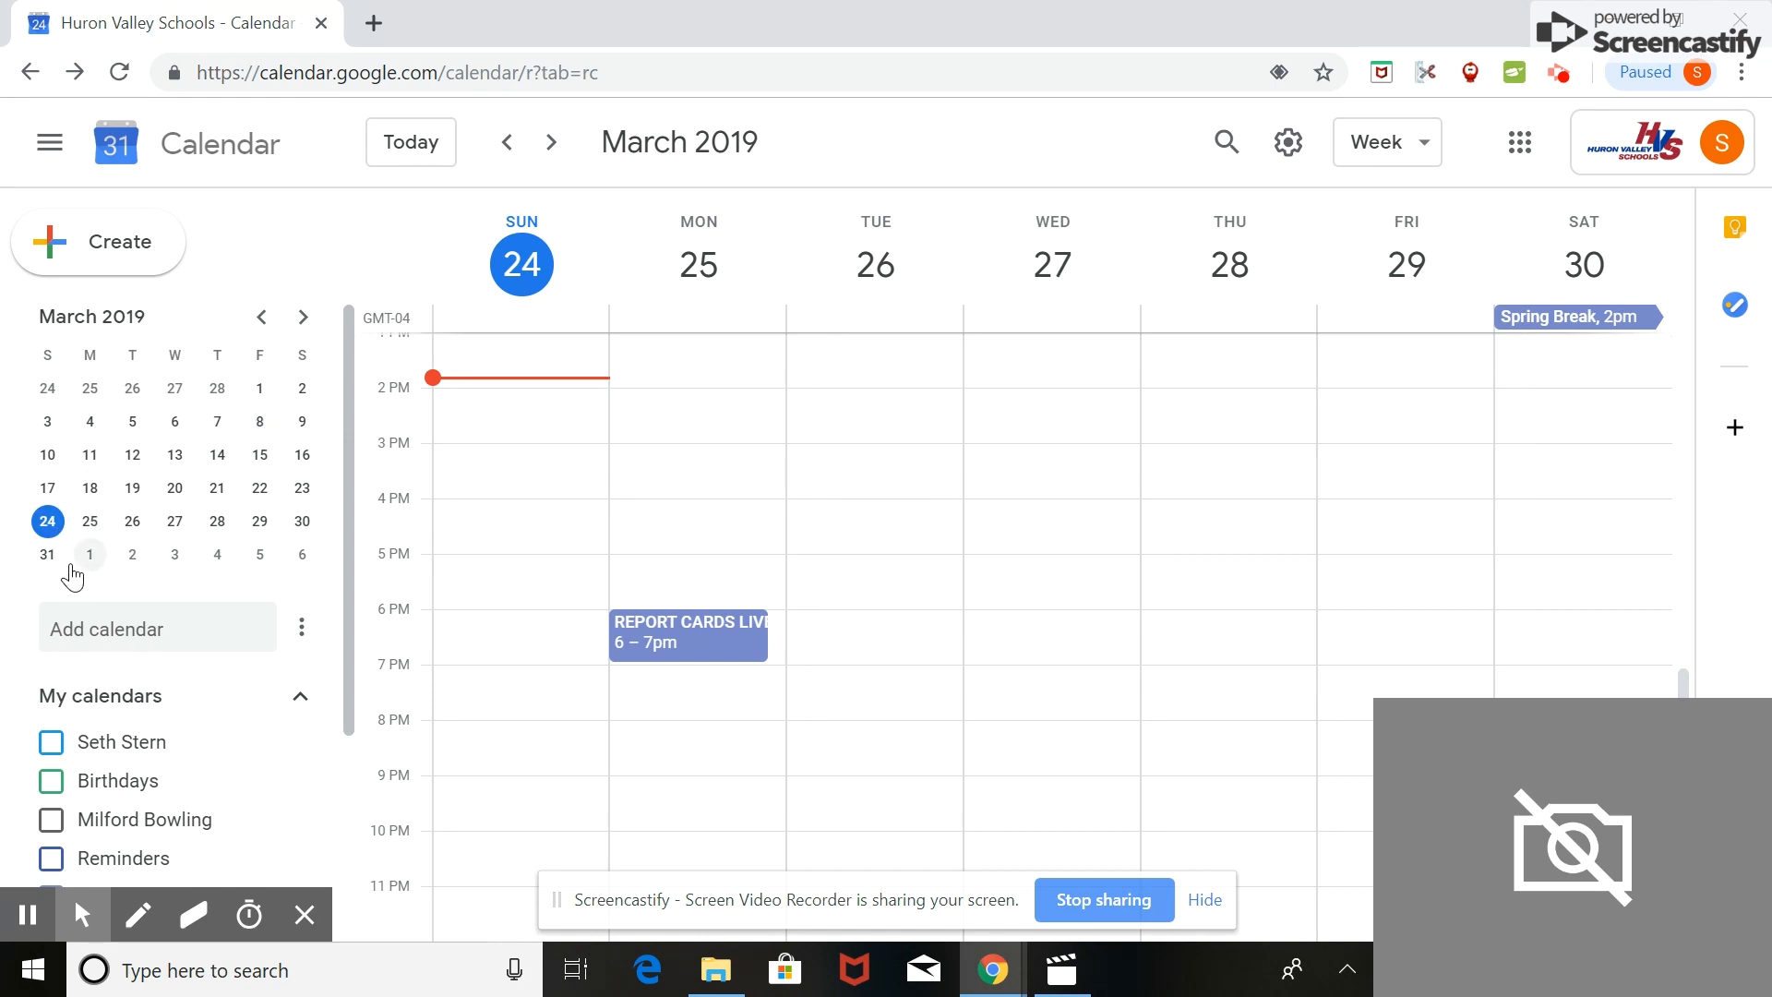
{"action": "left_click", "coordinate": [301, 523]}
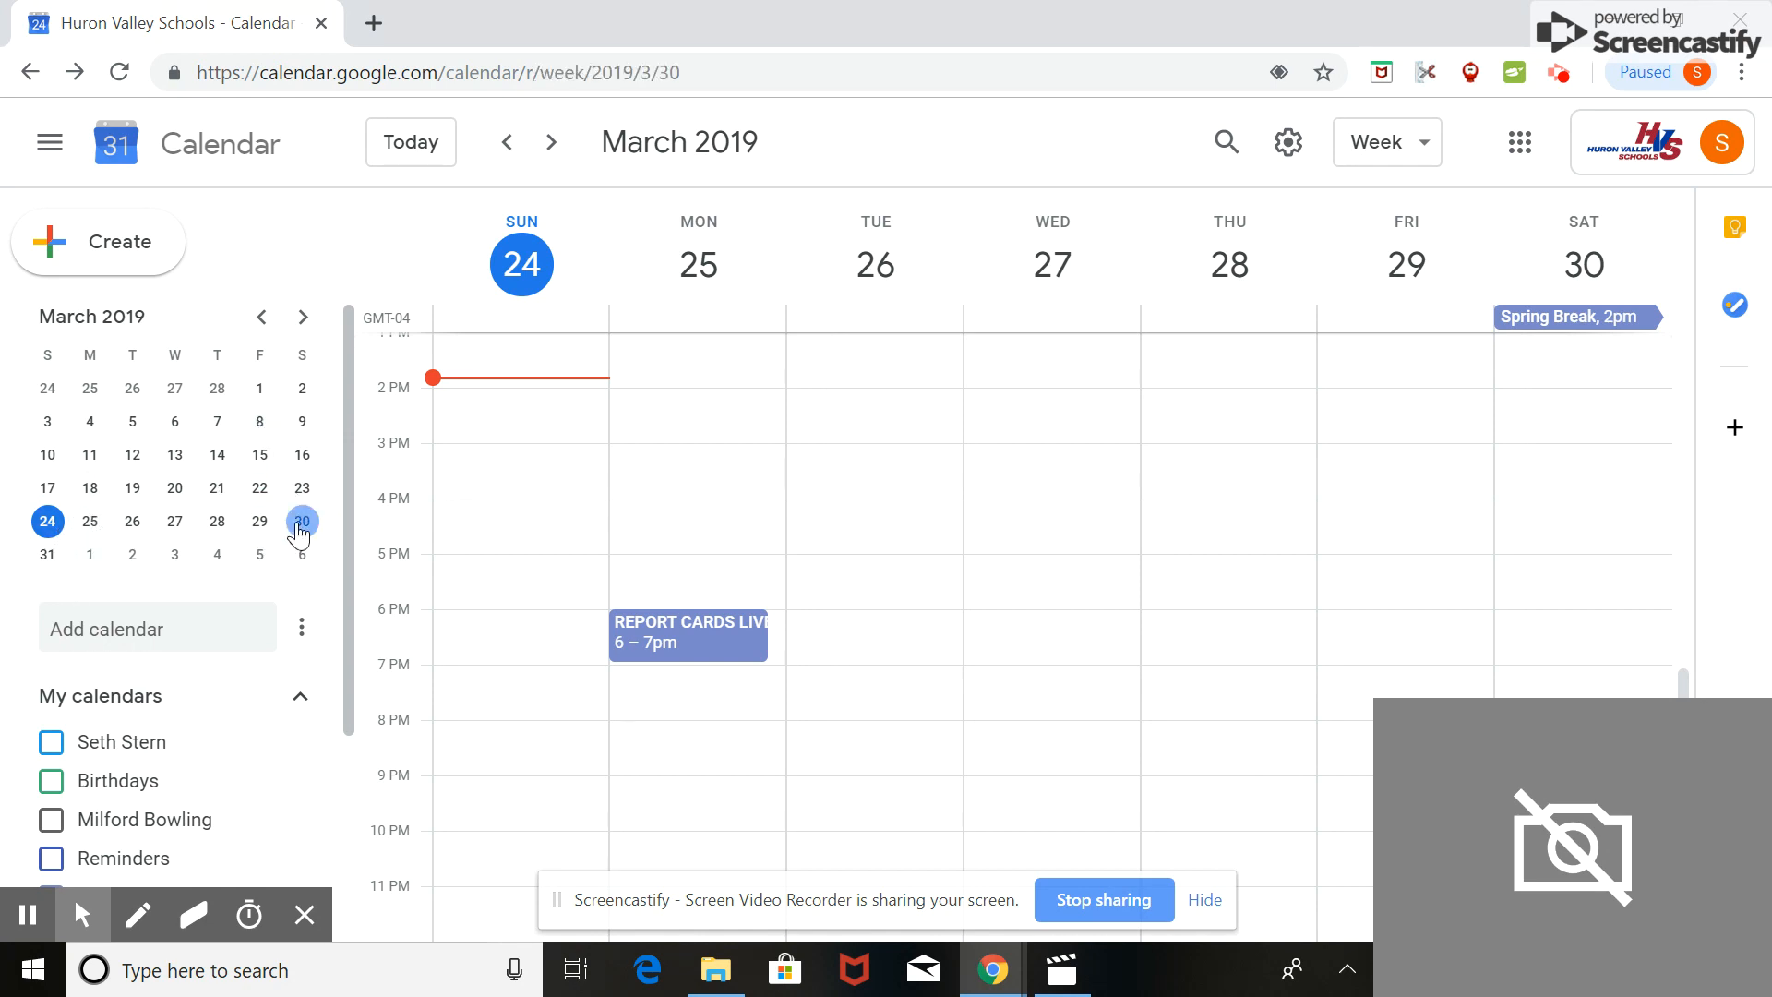
{"action": "left_click", "coordinate": [295, 523]}
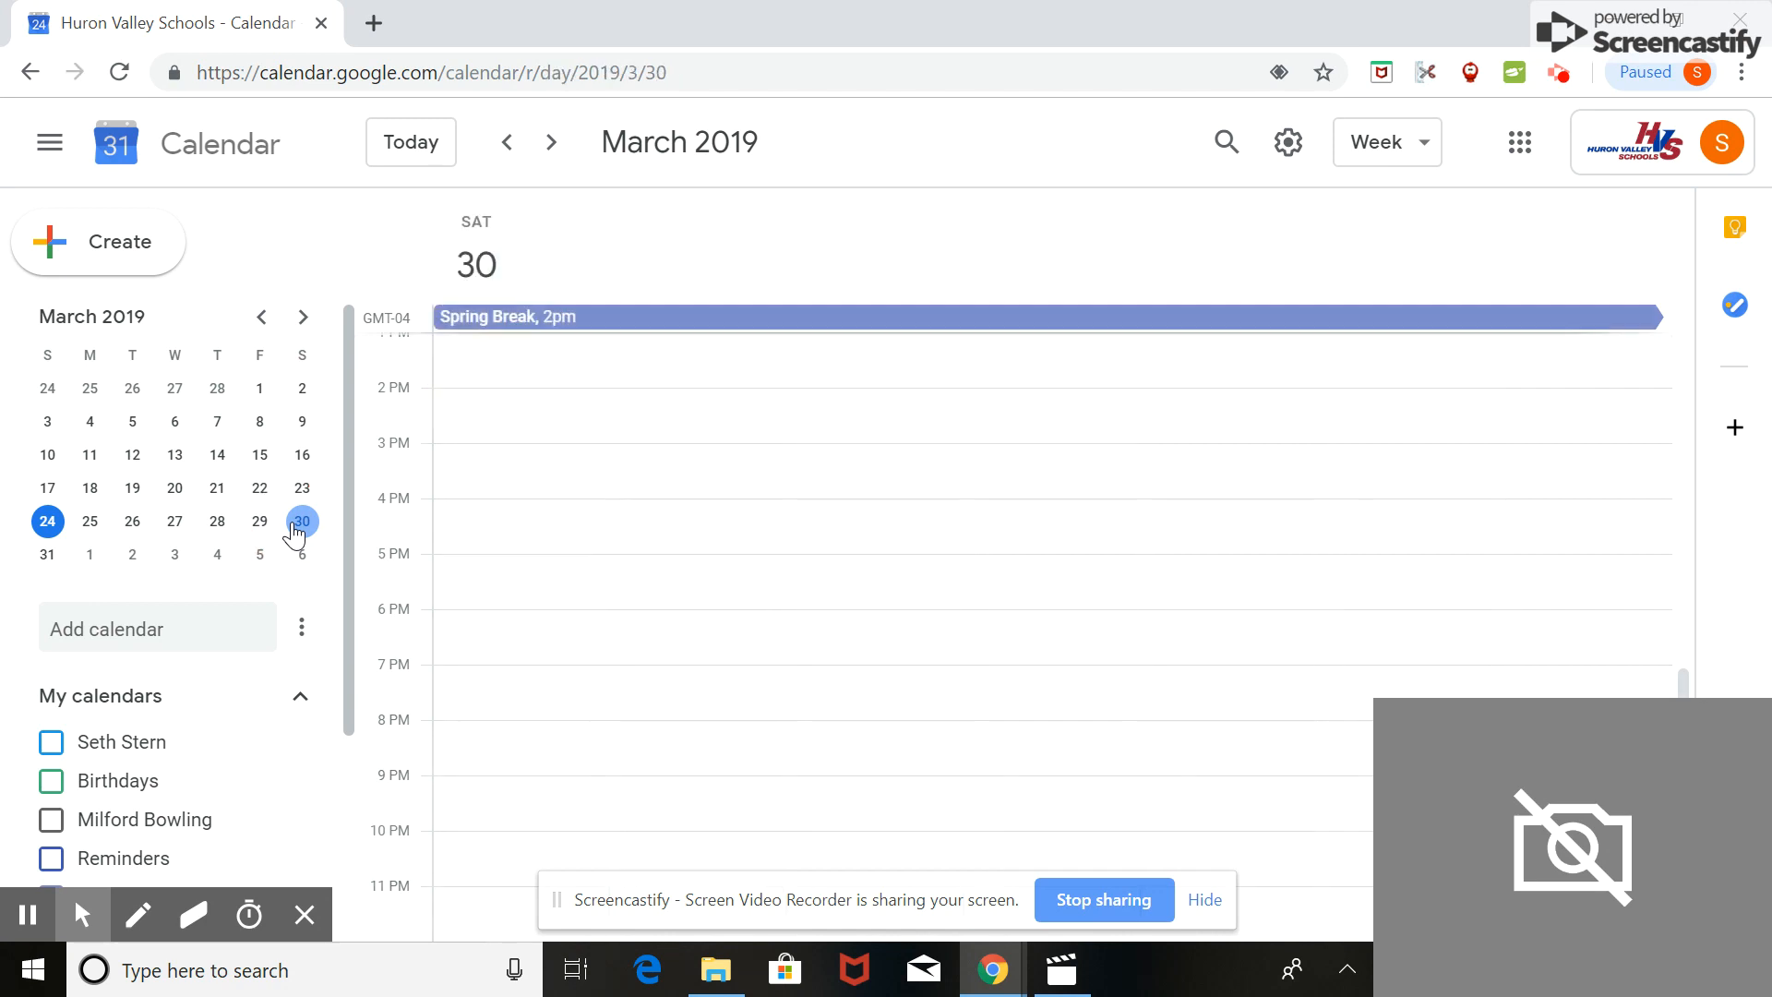
{"action": "left_click", "coordinate": [47, 556]}
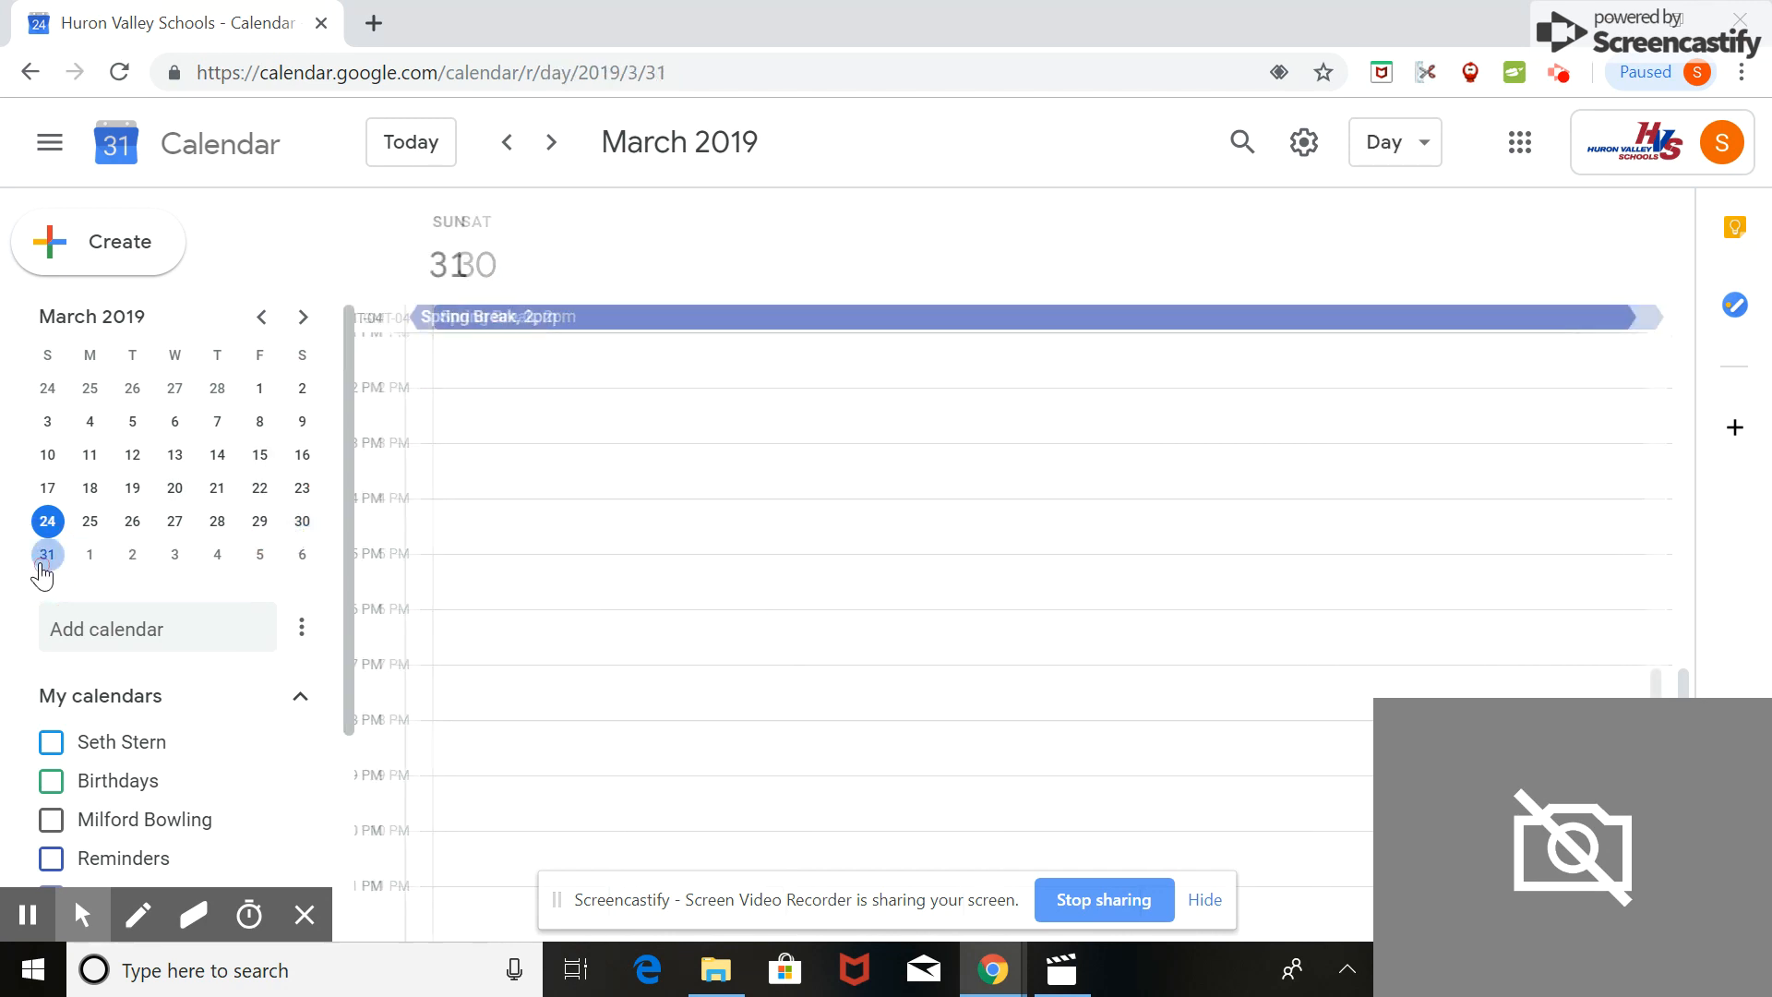
{"action": "left_click", "coordinate": [90, 557]}
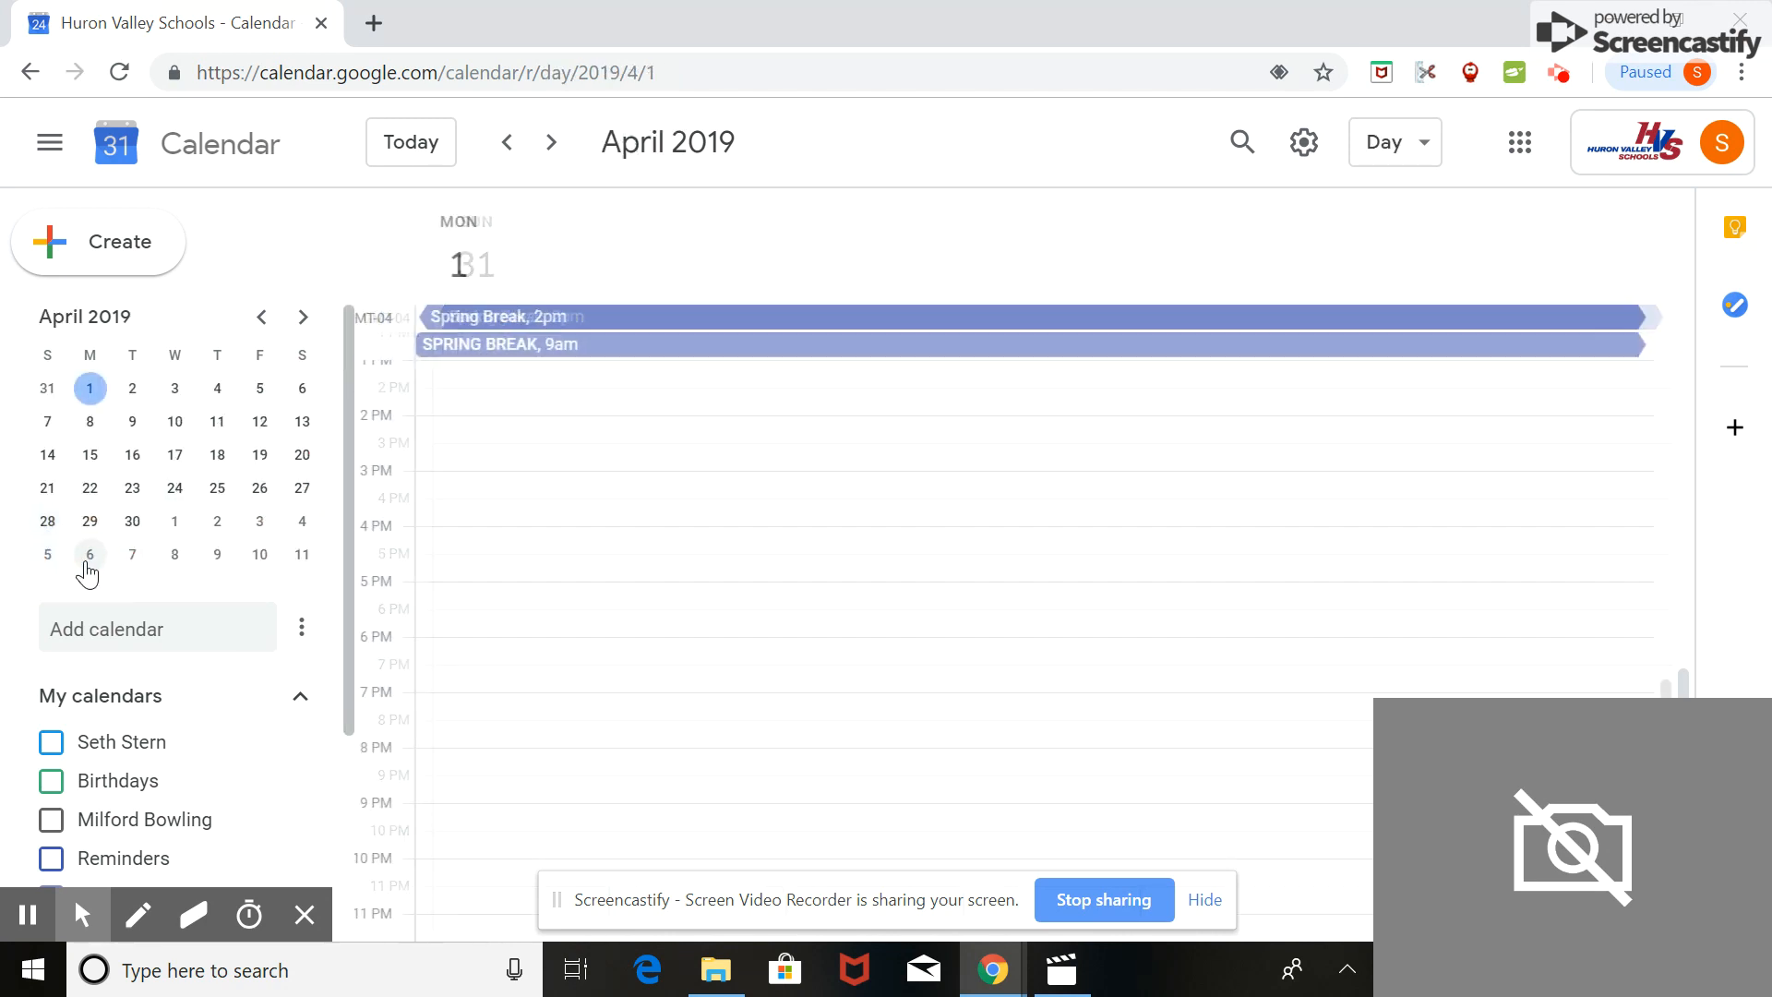
{"action": "left_click", "coordinate": [132, 554]}
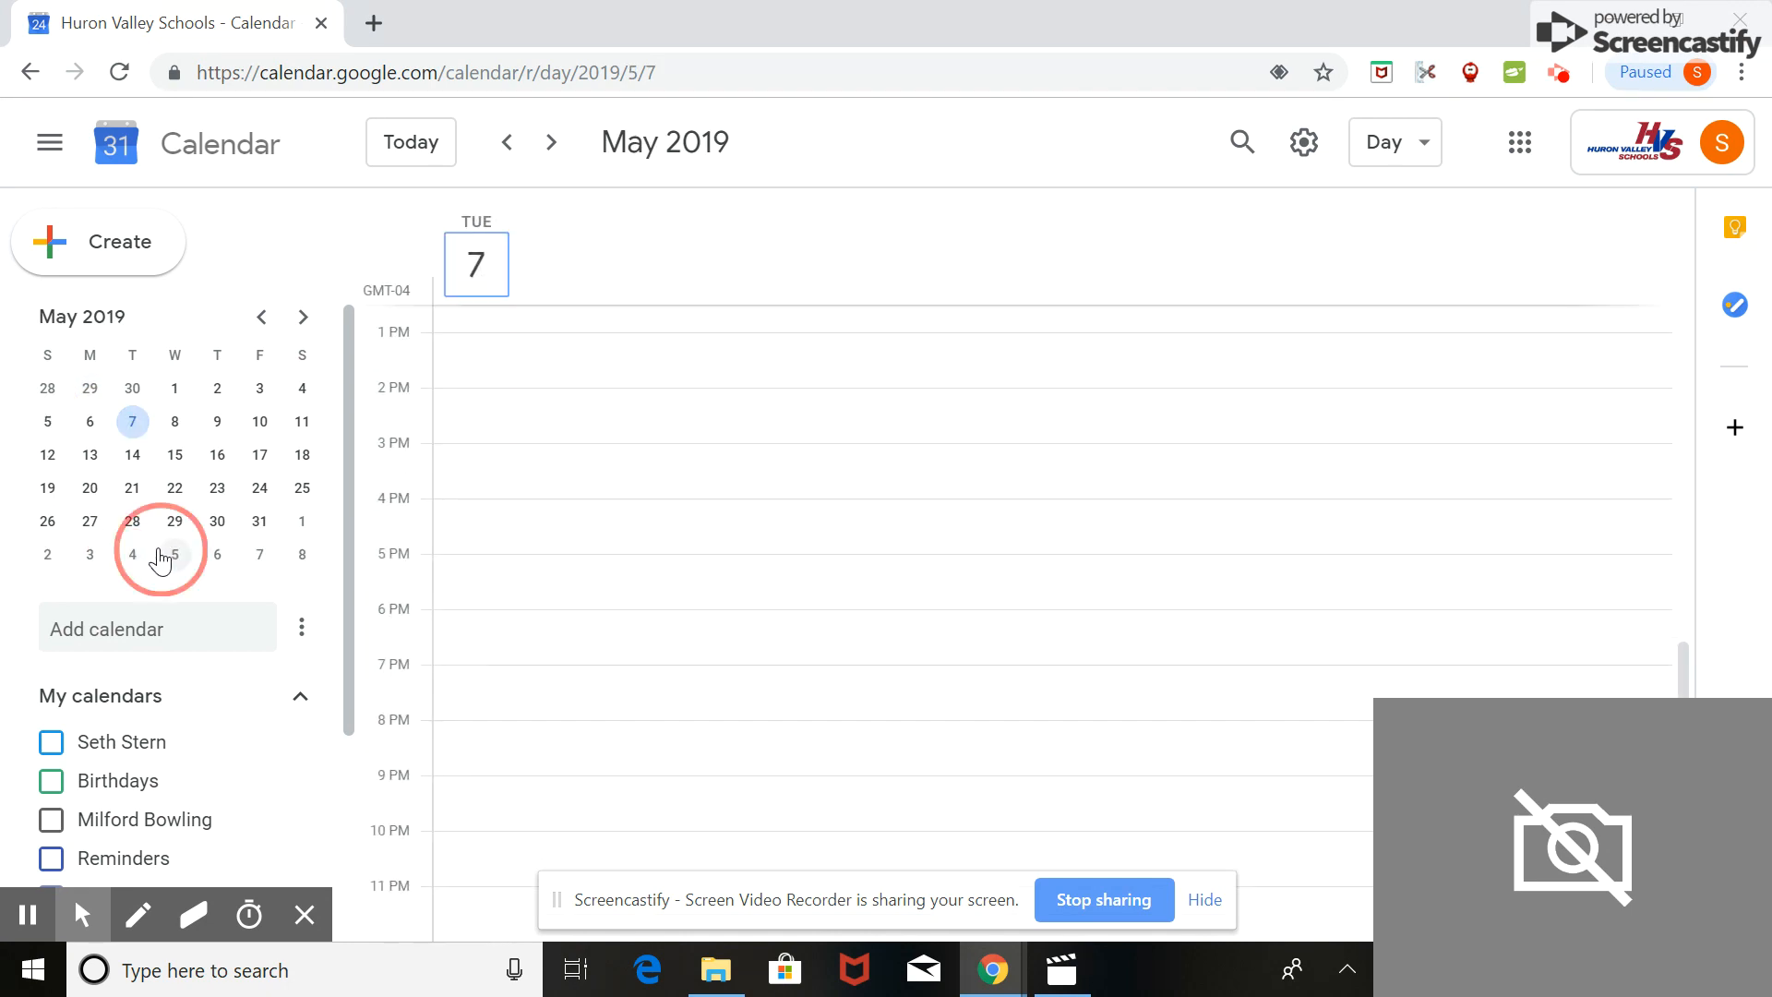
{"action": "left_click", "coordinate": [160, 556]}
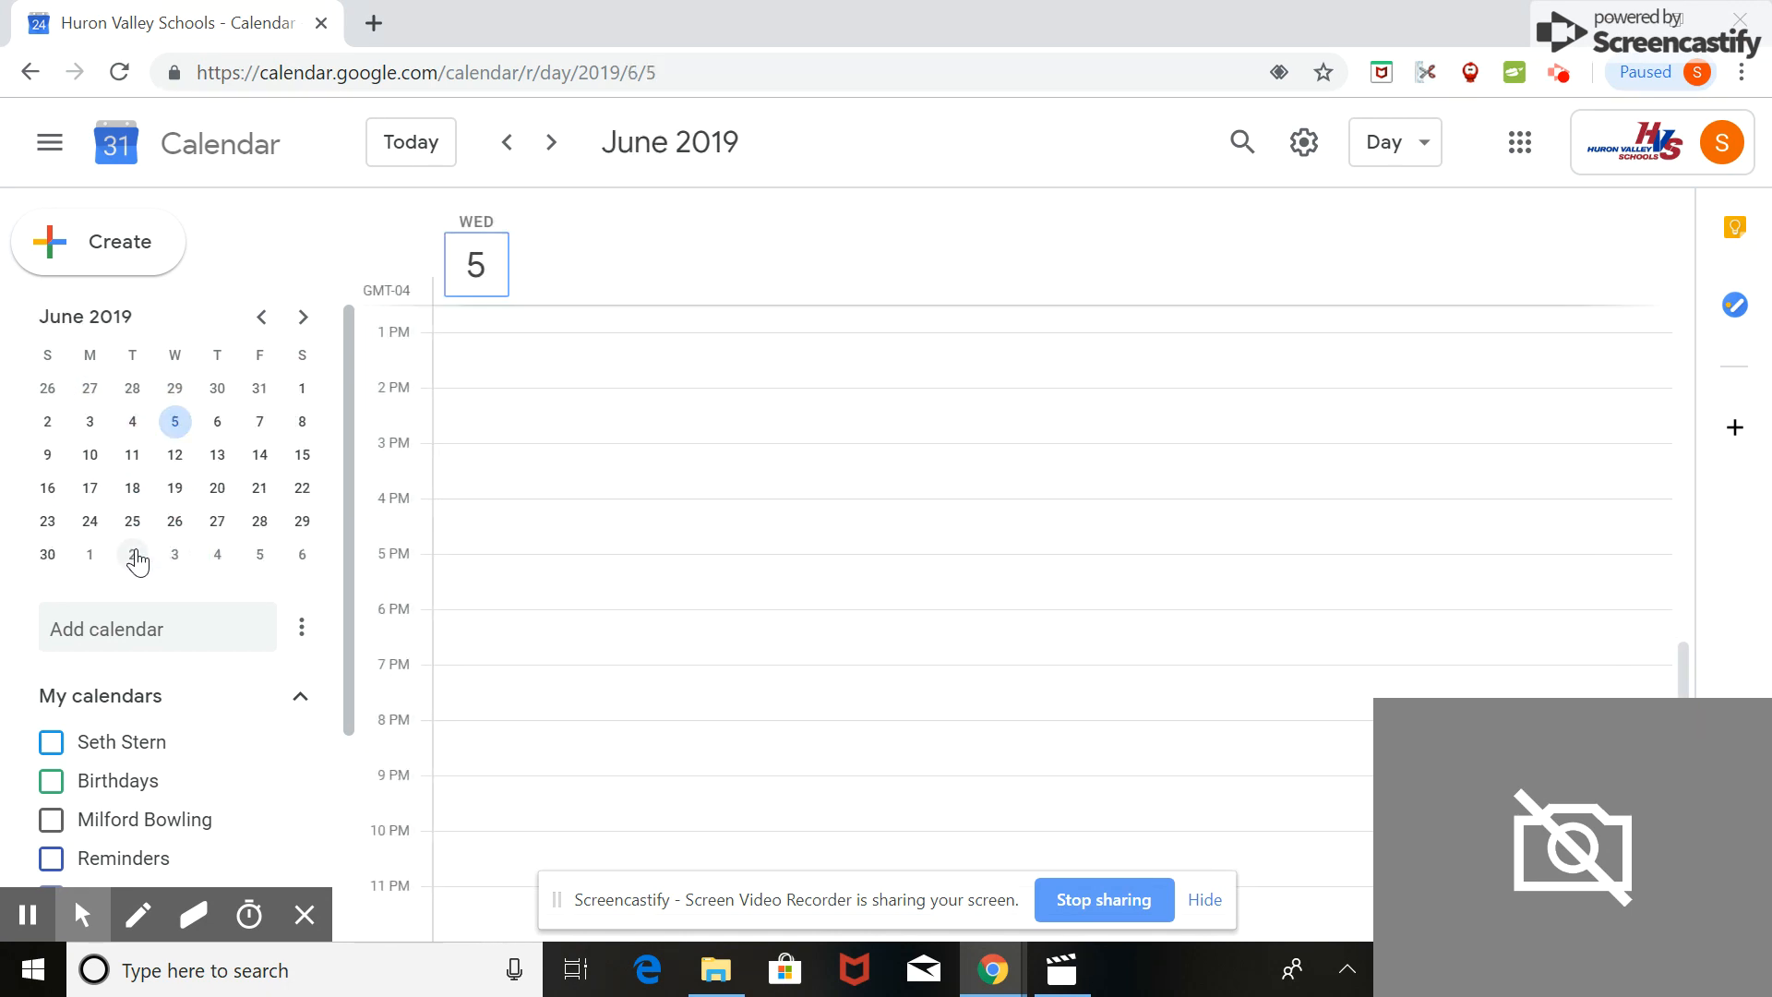
{"action": "left_click", "coordinate": [262, 317]}
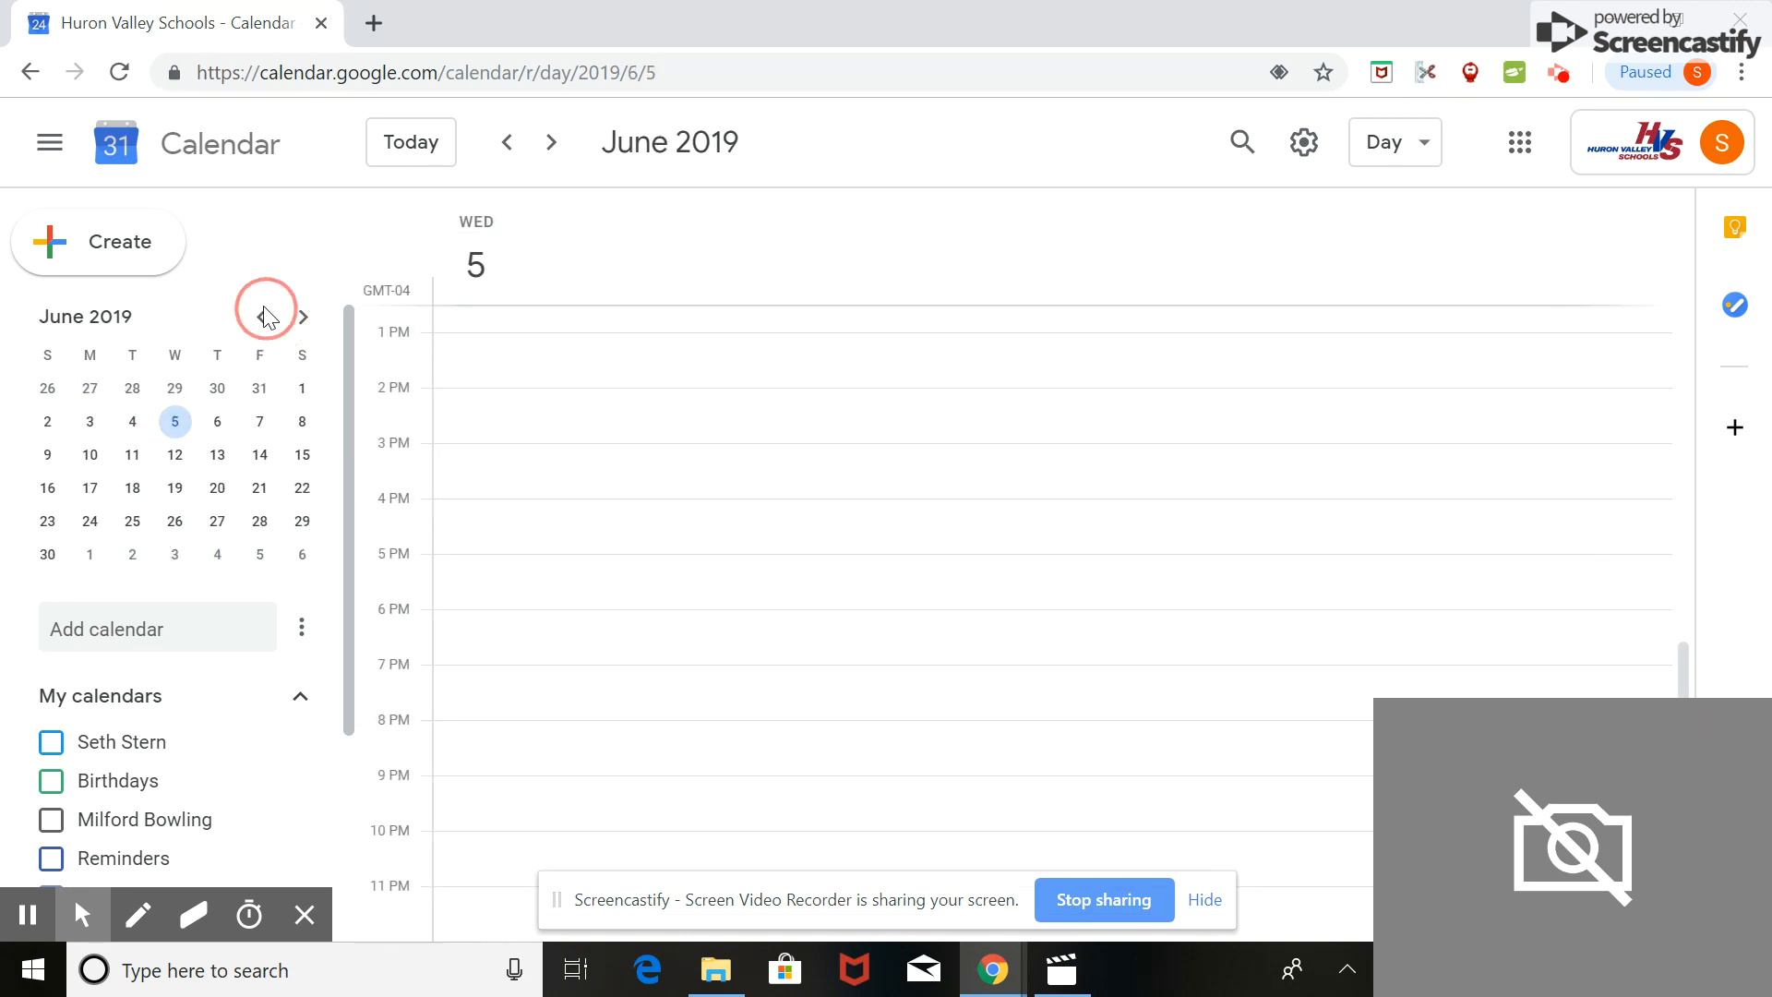
{"action": "left_click", "coordinate": [262, 319]}
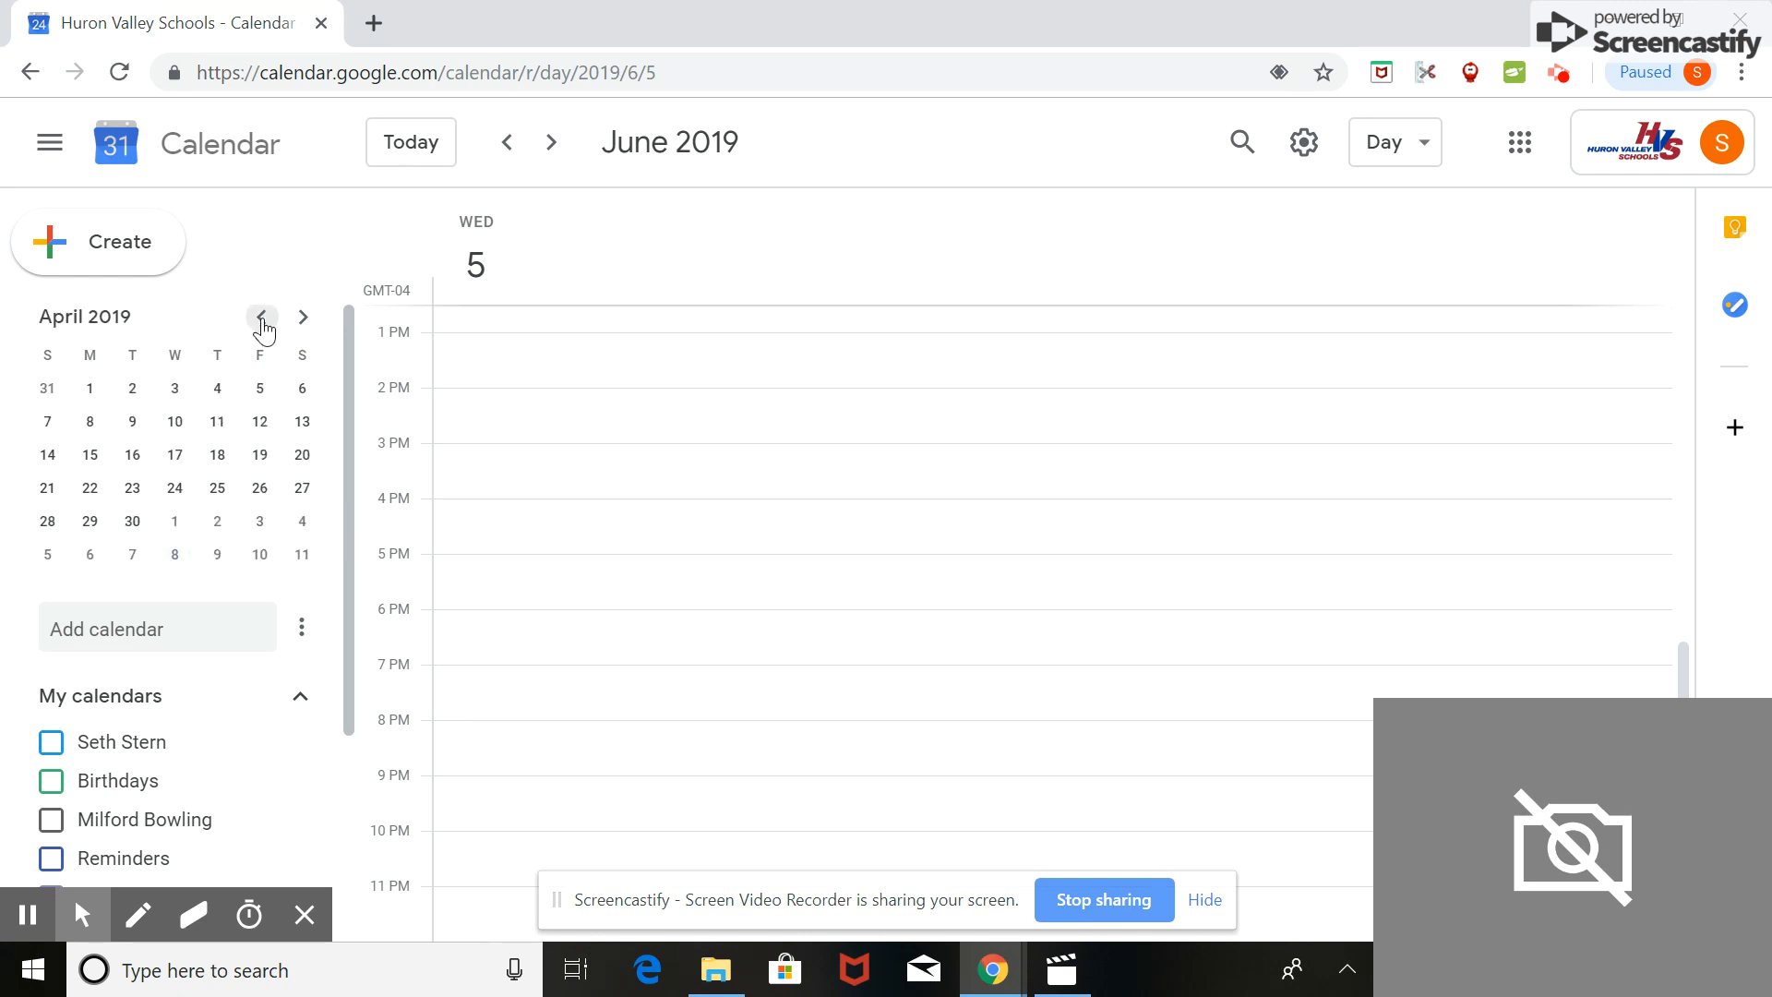
{"action": "left_click", "coordinate": [124, 556]}
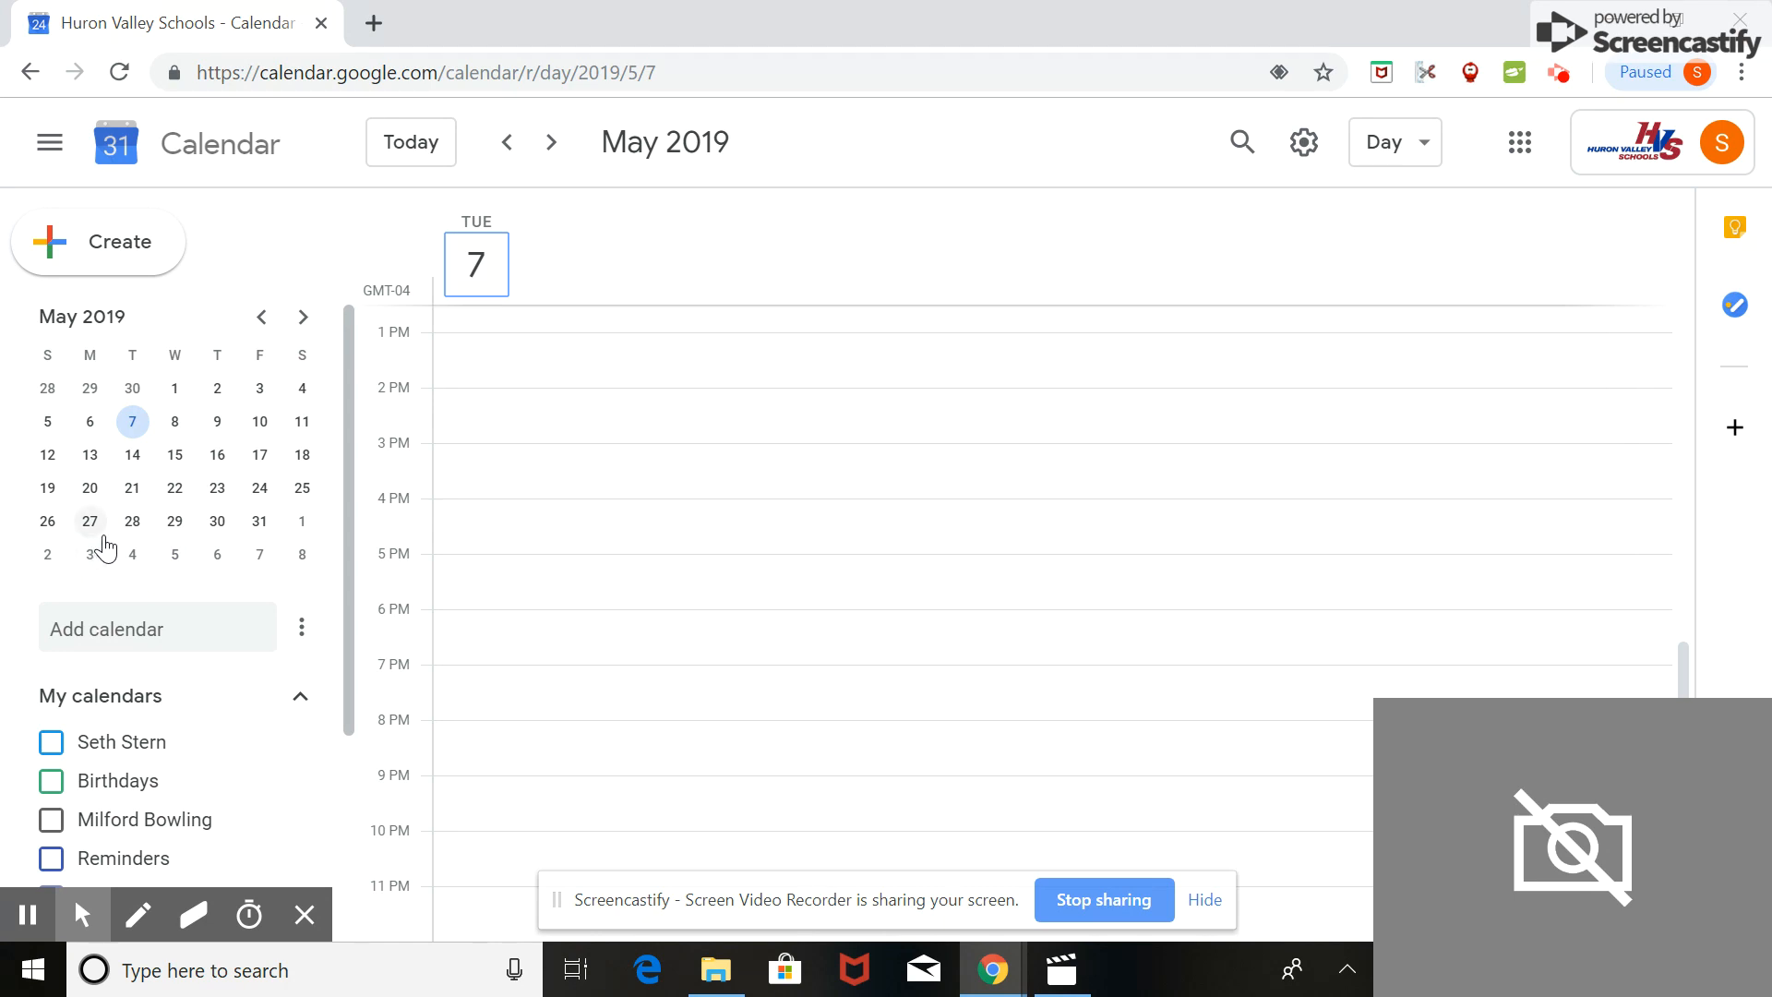
{"action": "left_click", "coordinate": [263, 319]}
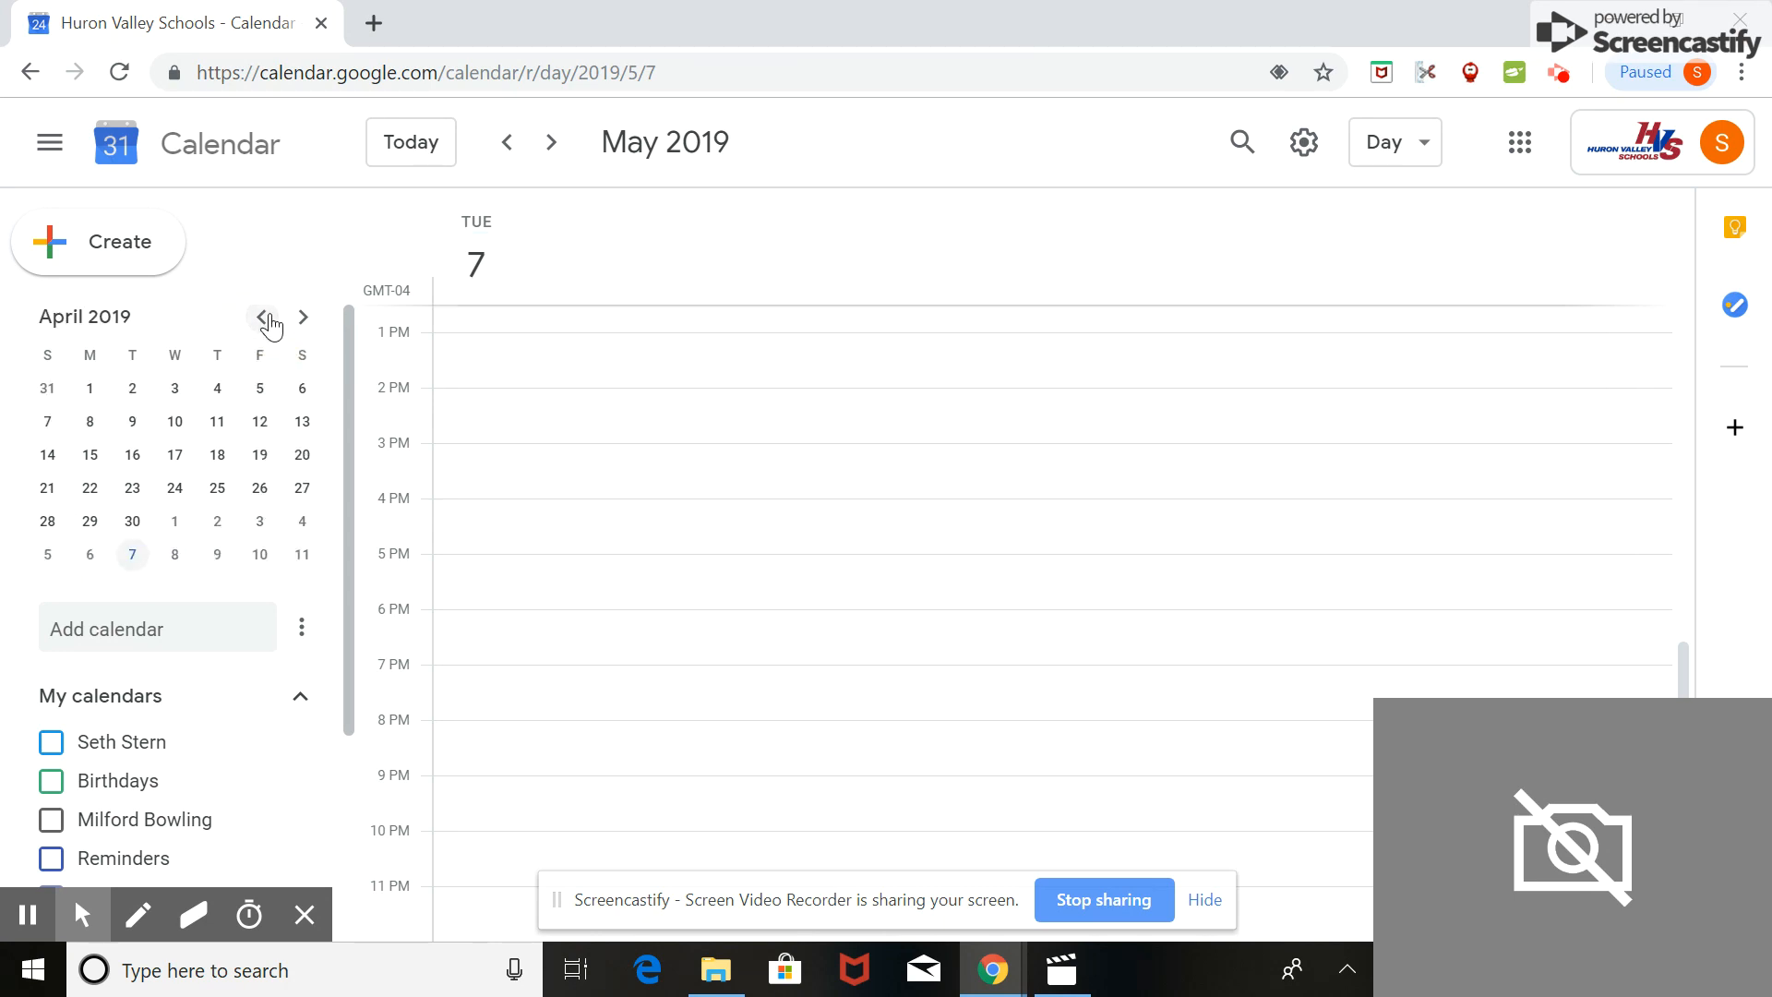
Step: Check the Spring Break event in the day view for each day from April 1 to April 5, 2019
{"action": "left_click", "coordinate": [91, 389]}
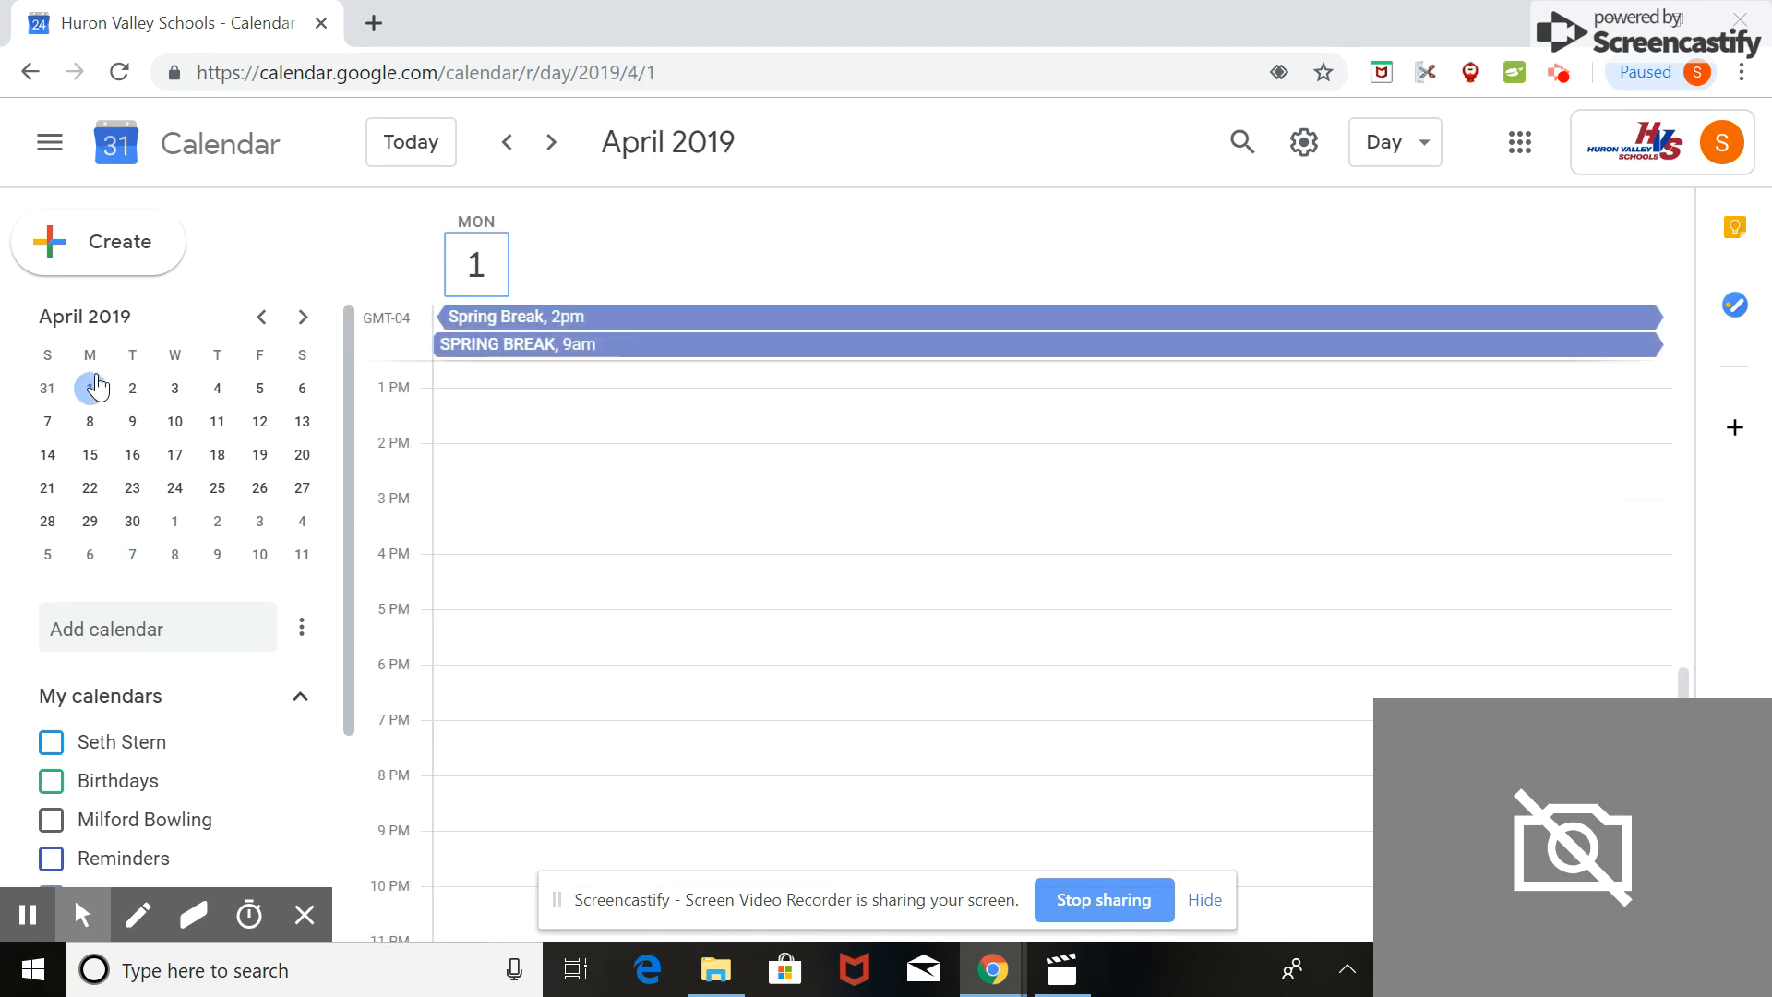
{"action": "left_click", "coordinate": [132, 388]}
{"action": "left_click", "coordinate": [173, 388]}
{"action": "left_click", "coordinate": [217, 388]}
{"action": "left_click", "coordinate": [259, 388]}
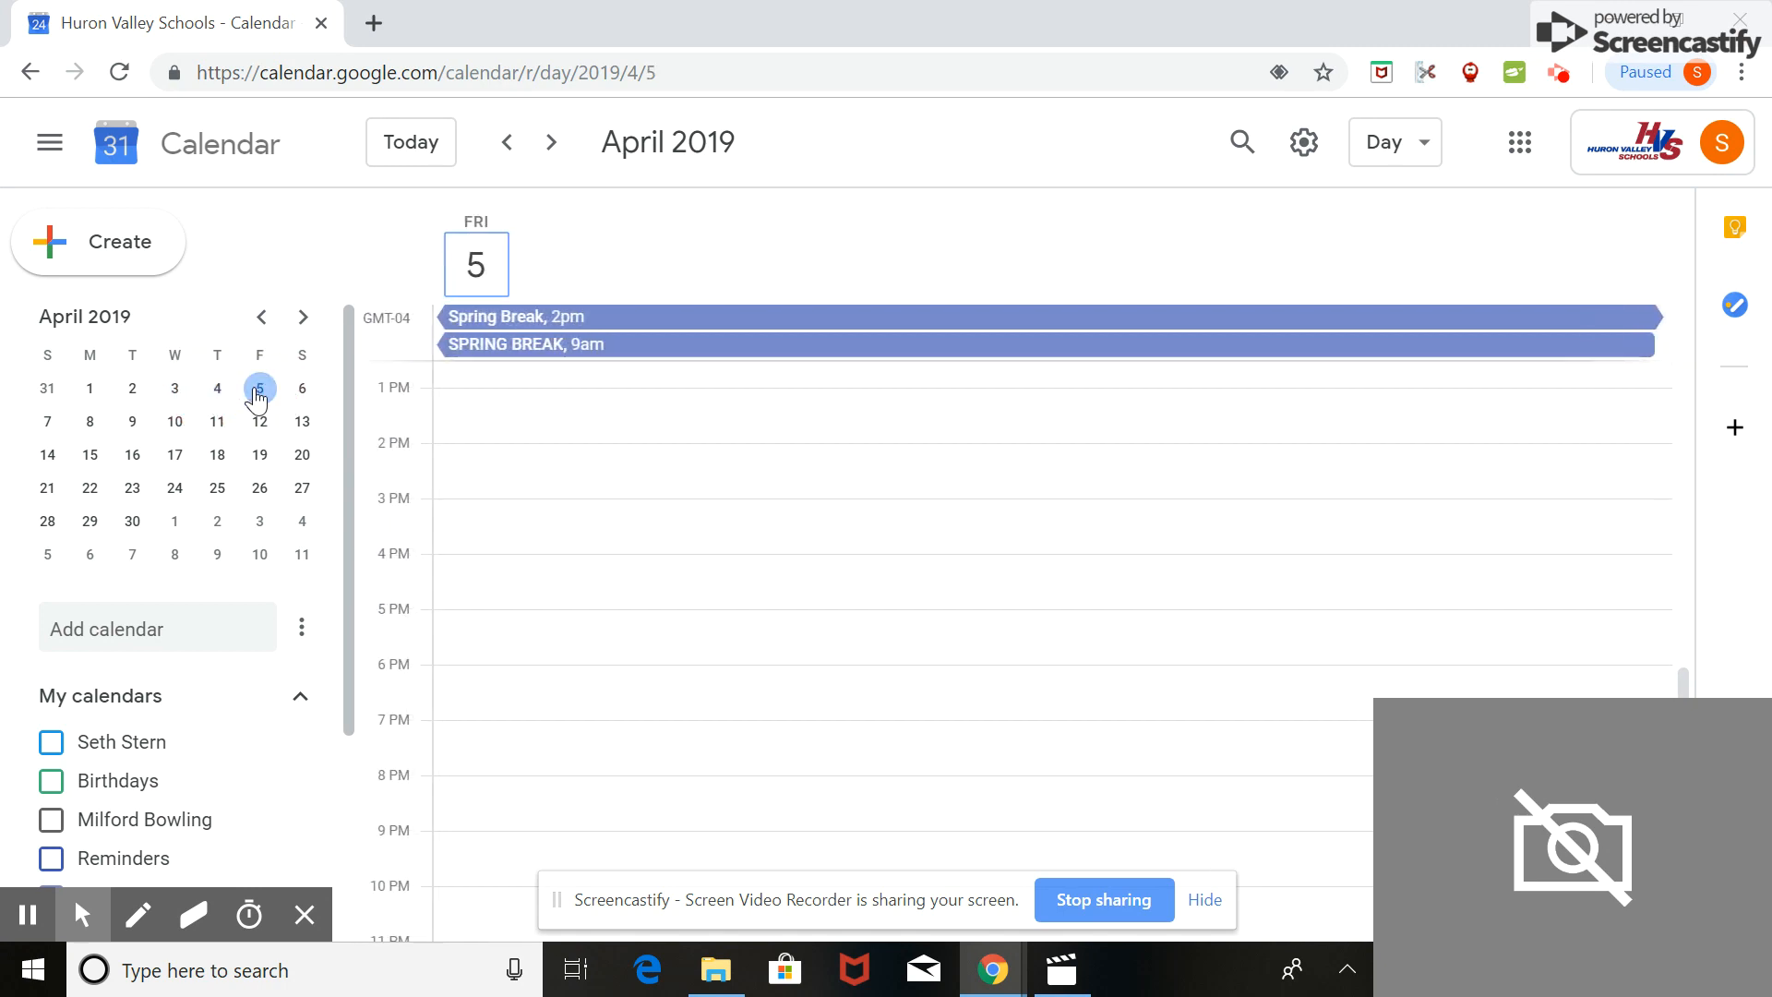
Step: Create a new event titled "Stuart Little Movie" and set its date to Mar 29, 2019
{"action": "left_click", "coordinate": [142, 270]}
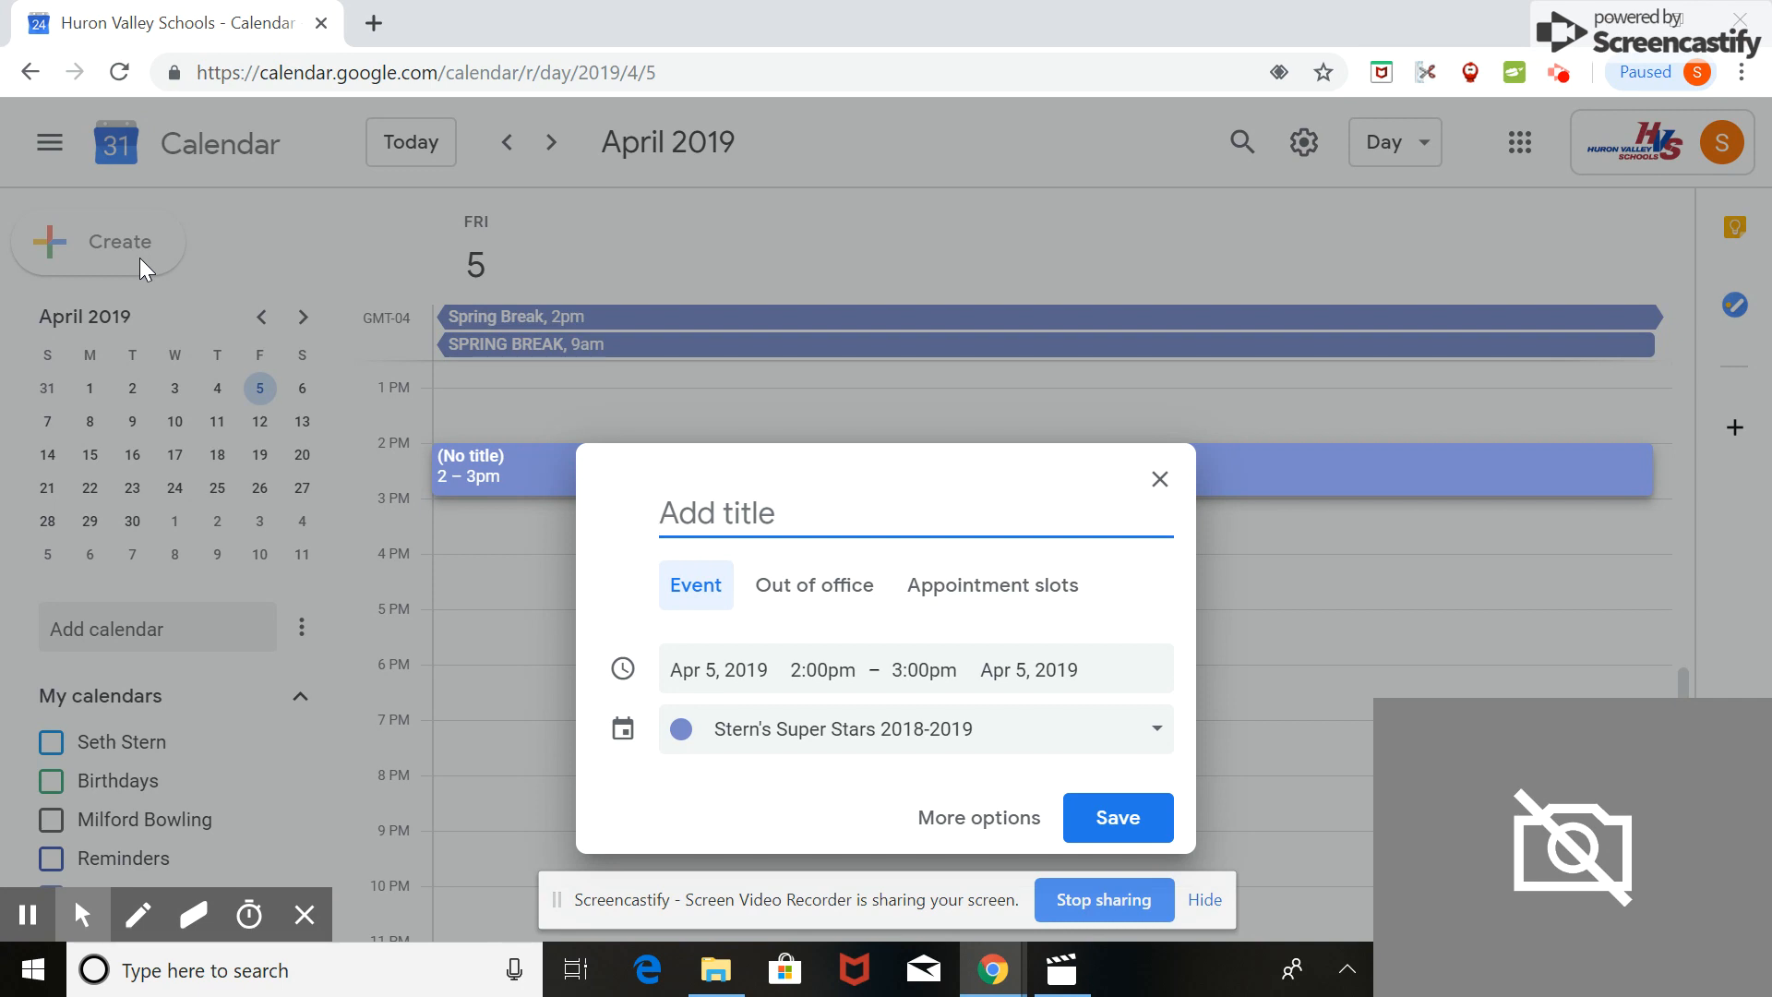
{"action": "type", "text": "St"}
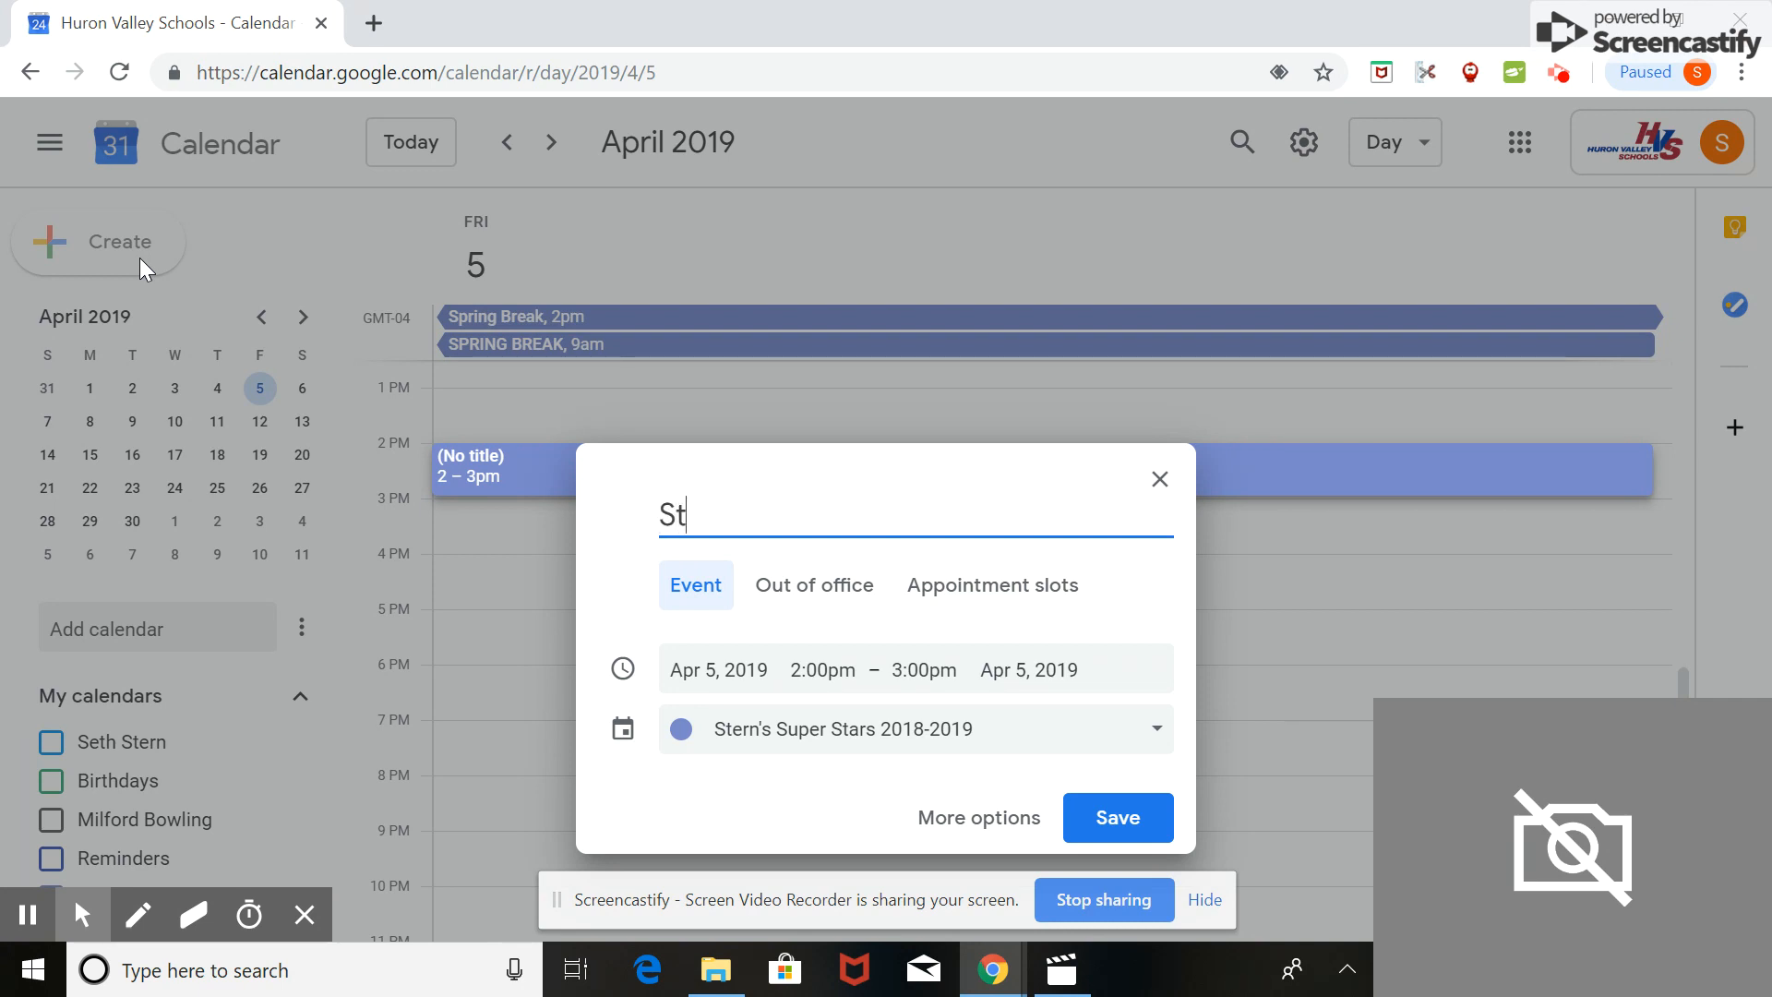
{"action": "type", "text": "uart Litt"}
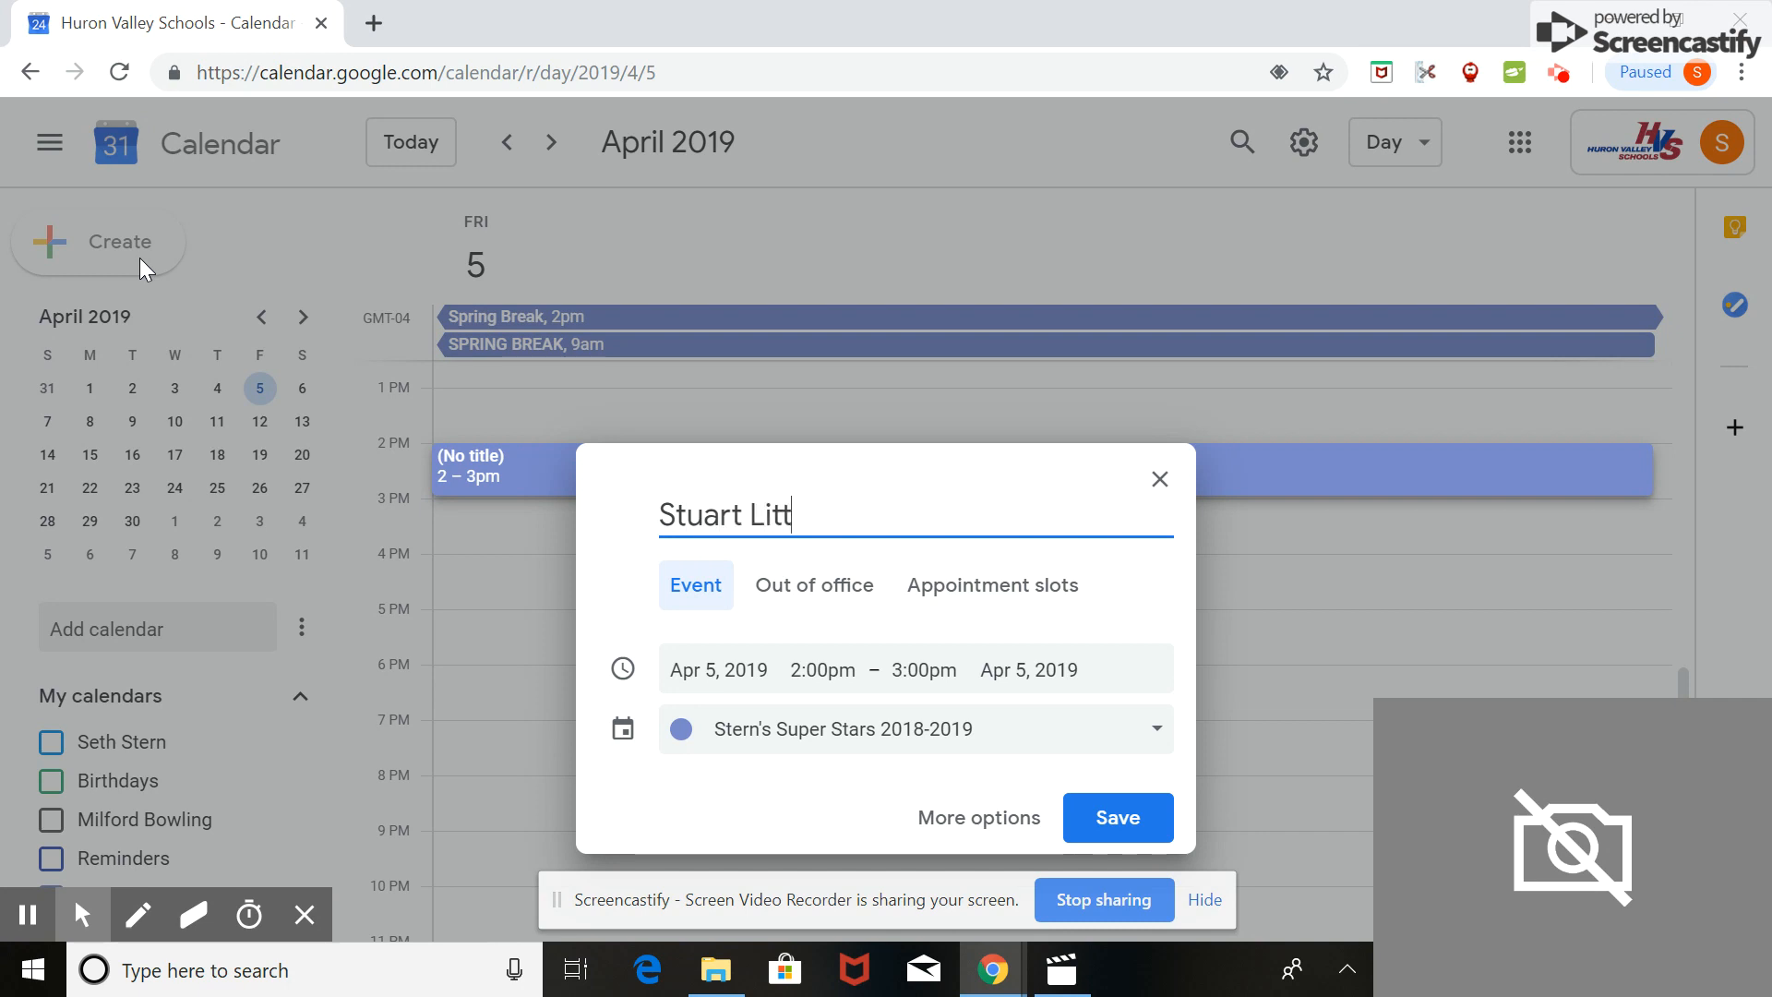
{"action": "type", "text": "le Movie"}
{"action": "left_click", "coordinate": [708, 671]}
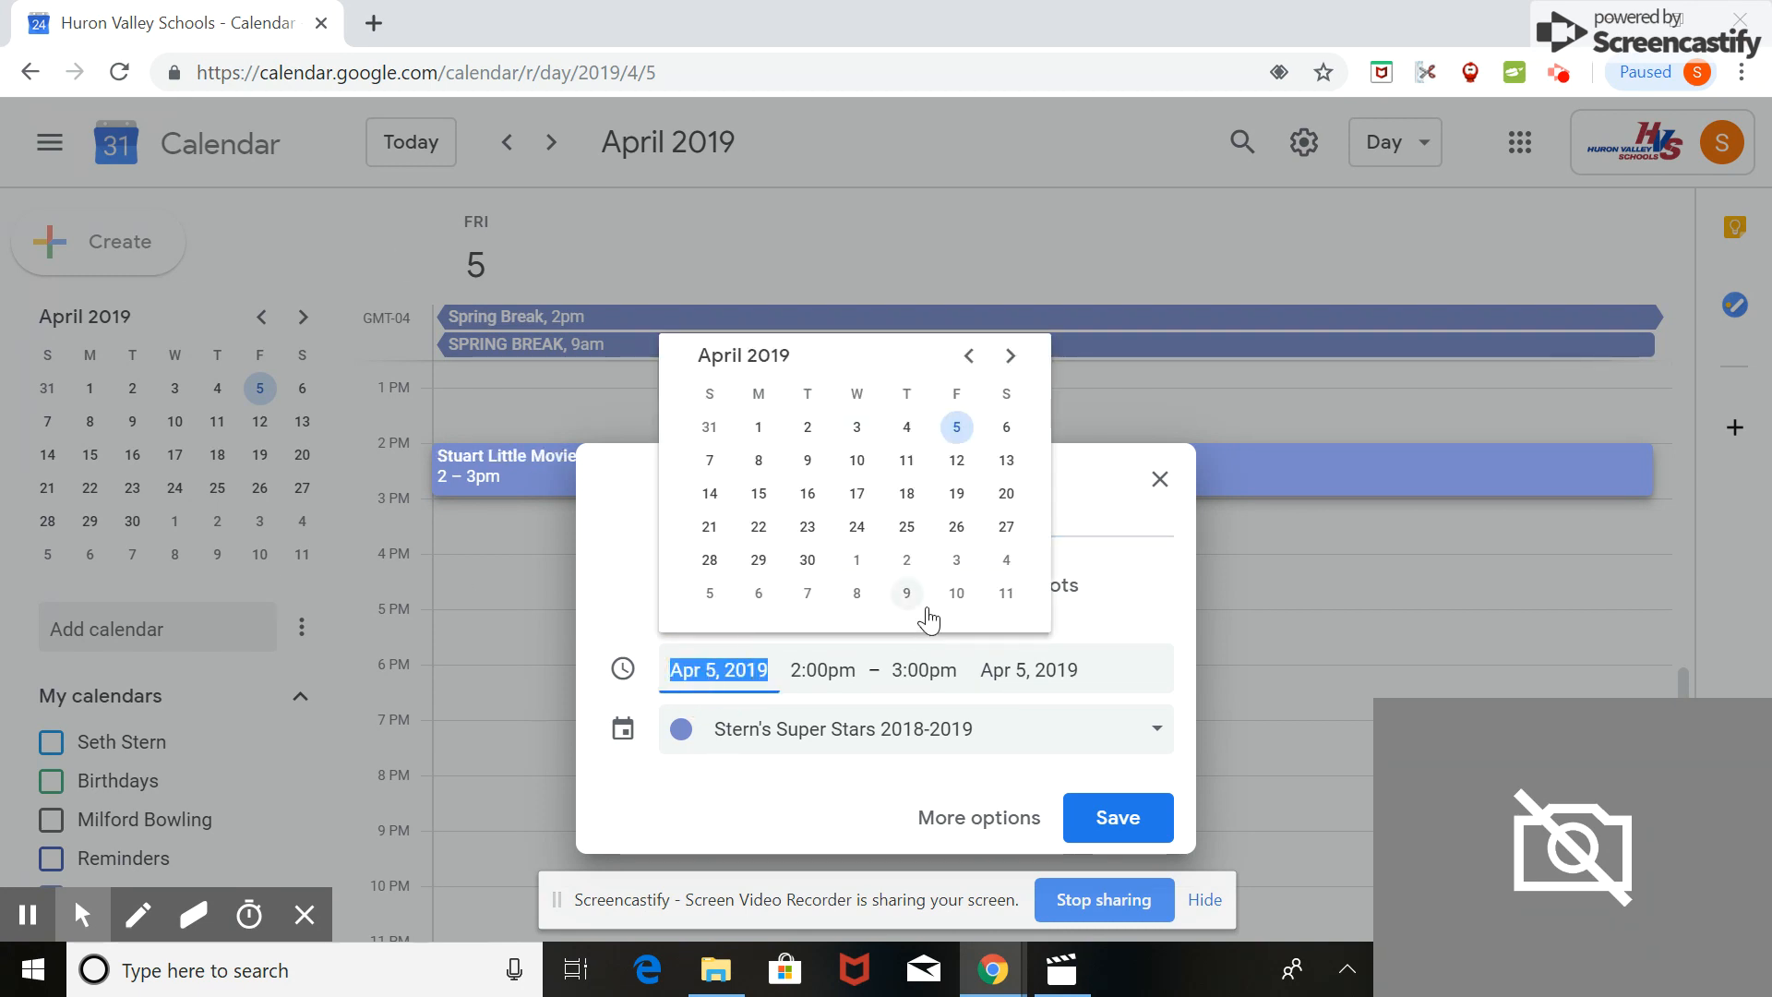
{"action": "left_click", "coordinate": [968, 356]}
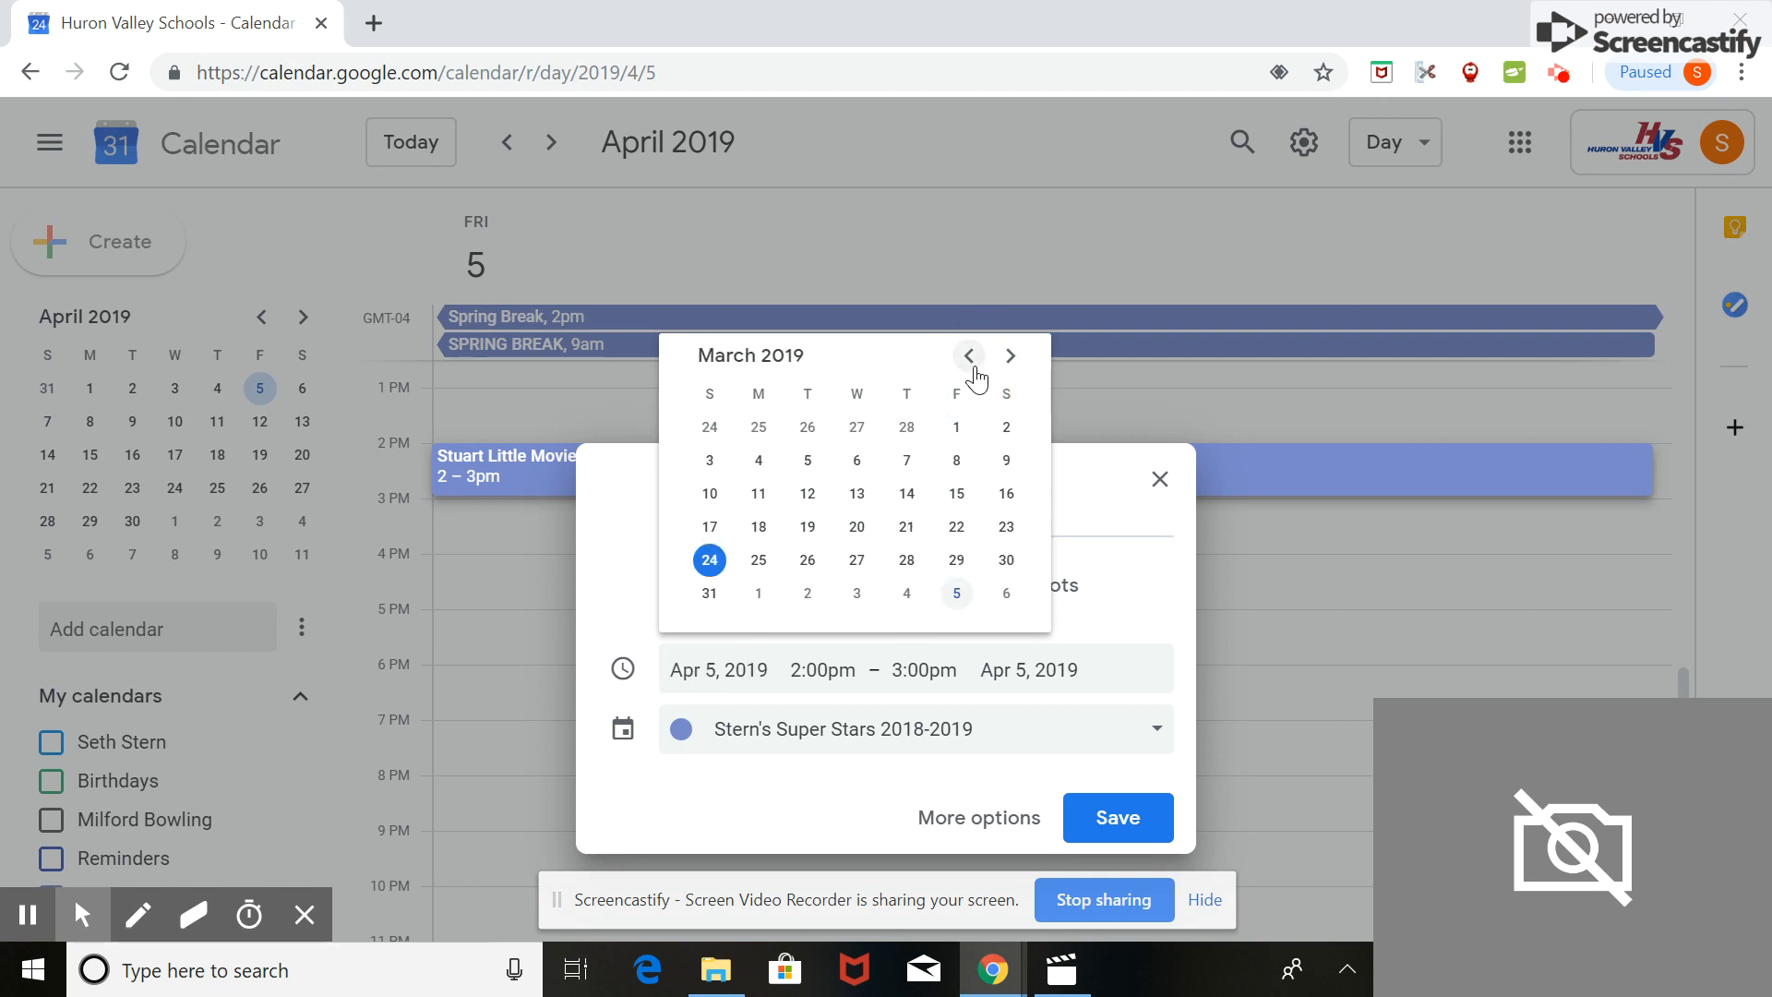
{"action": "left_click", "coordinate": [958, 561]}
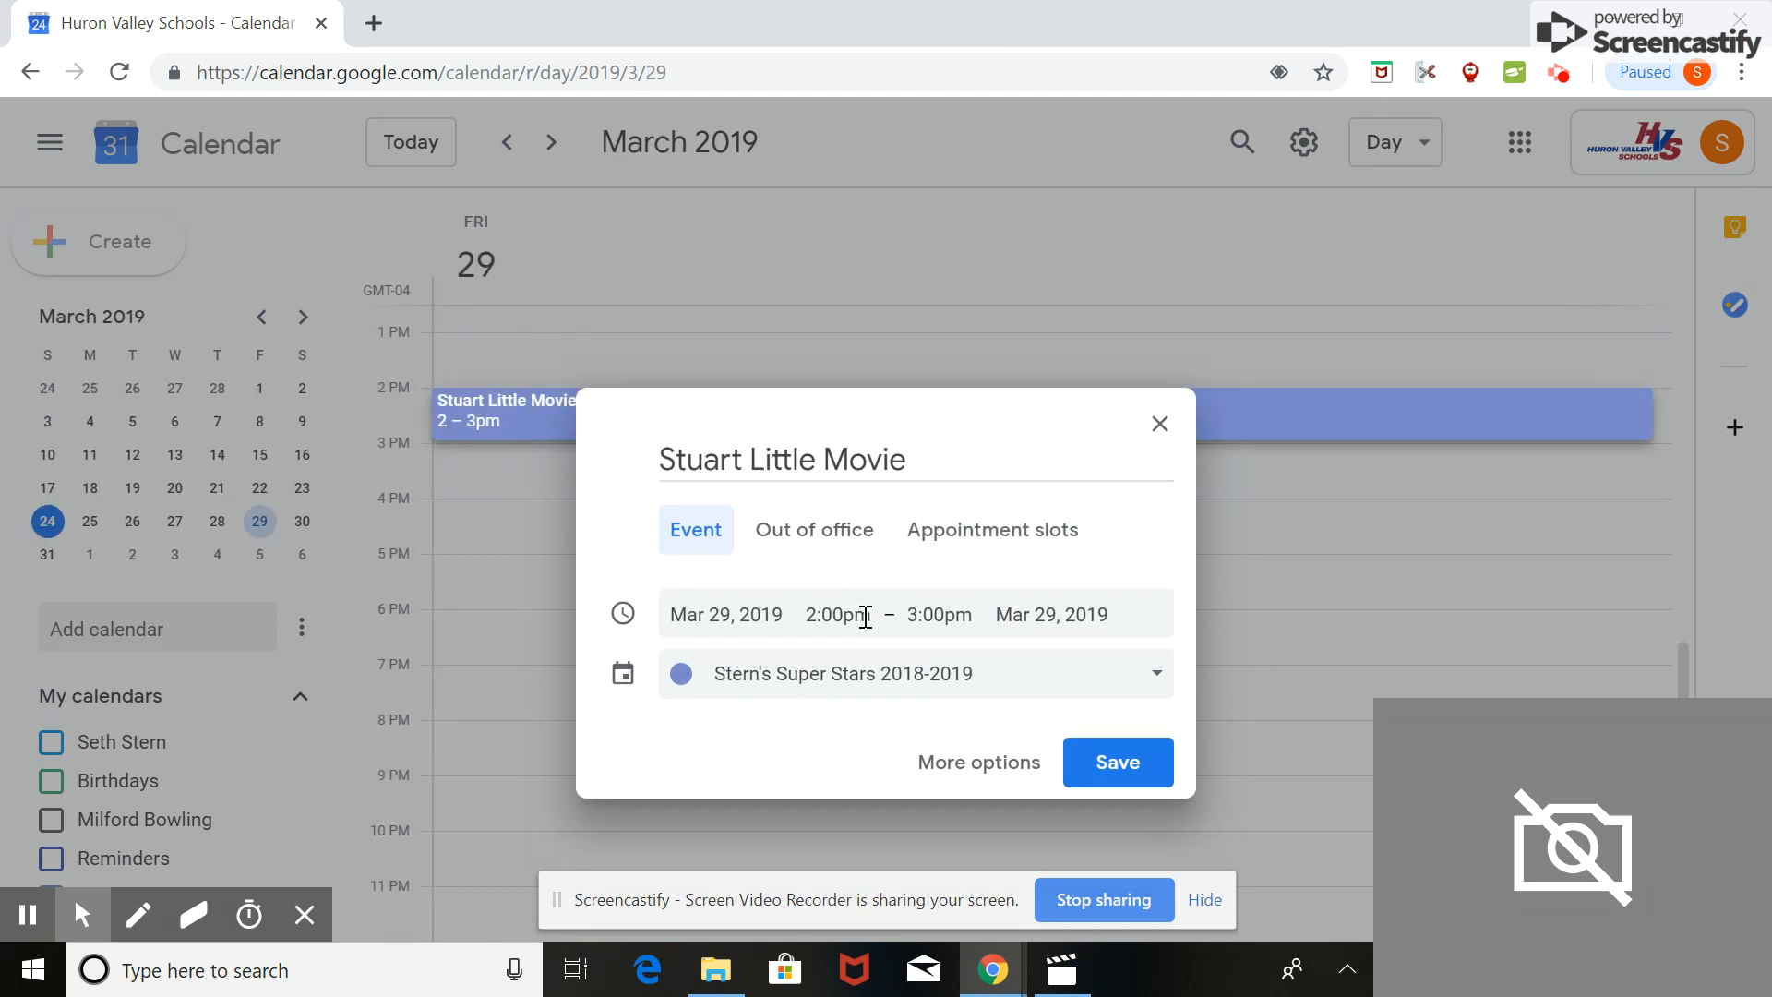
Step: Set the Stuart Little Movie event to run from 10:00am to 12:00pm and save it to the Super Stars 2018-2019 calendar
{"action": "left_click", "coordinate": [836, 616]}
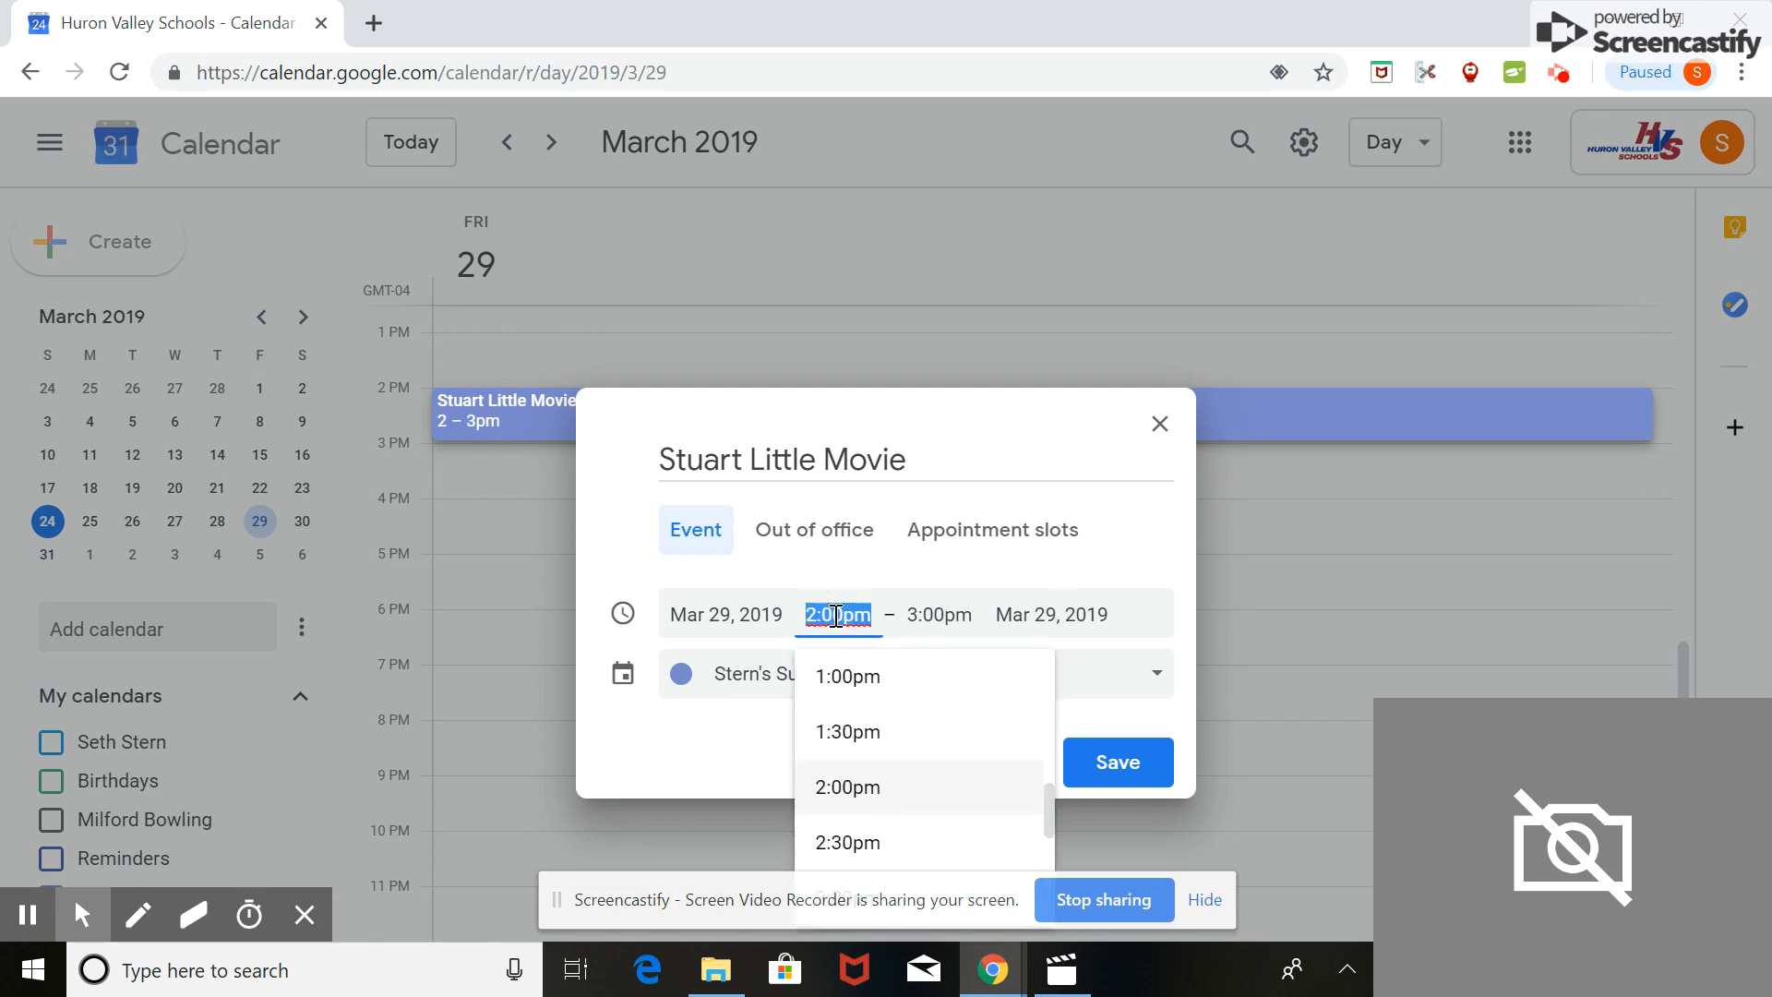
{"action": "scroll", "coordinate": [878, 727], "scroll_direction": "up", "scroll_amount": 2}
{"action": "scroll", "coordinate": [879, 727], "scroll_direction": "up", "scroll_amount": 5}
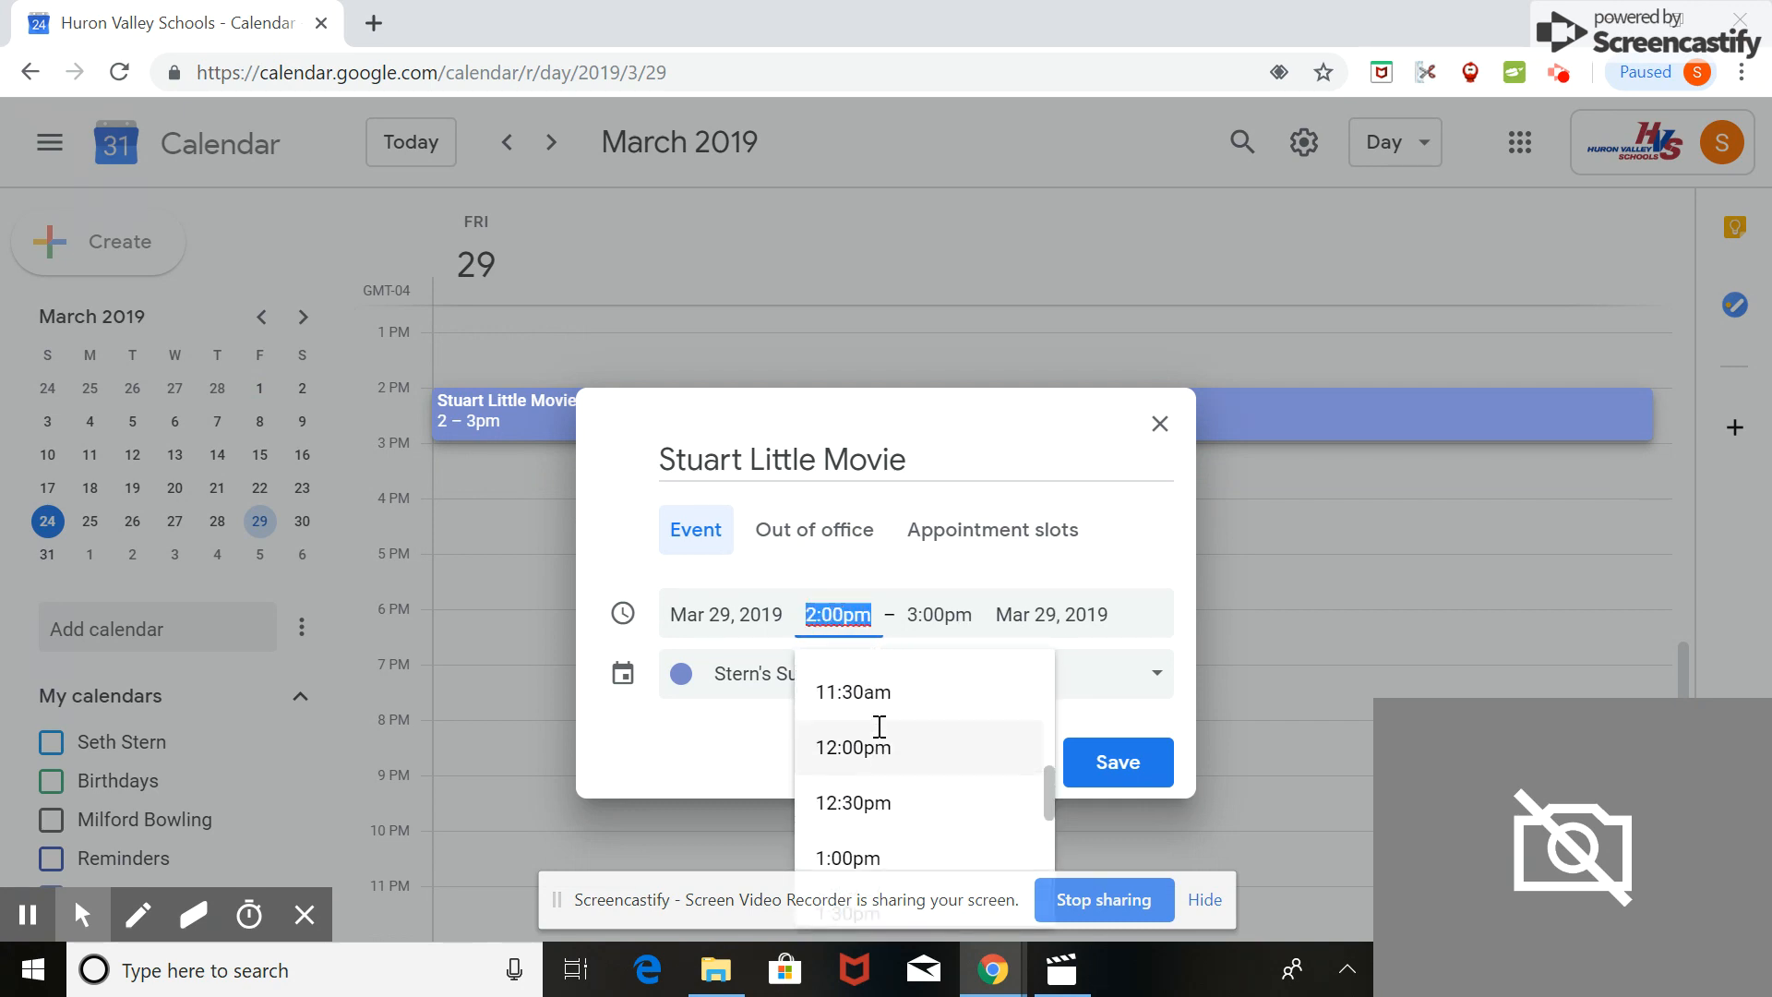
{"action": "left_click", "coordinate": [878, 734]}
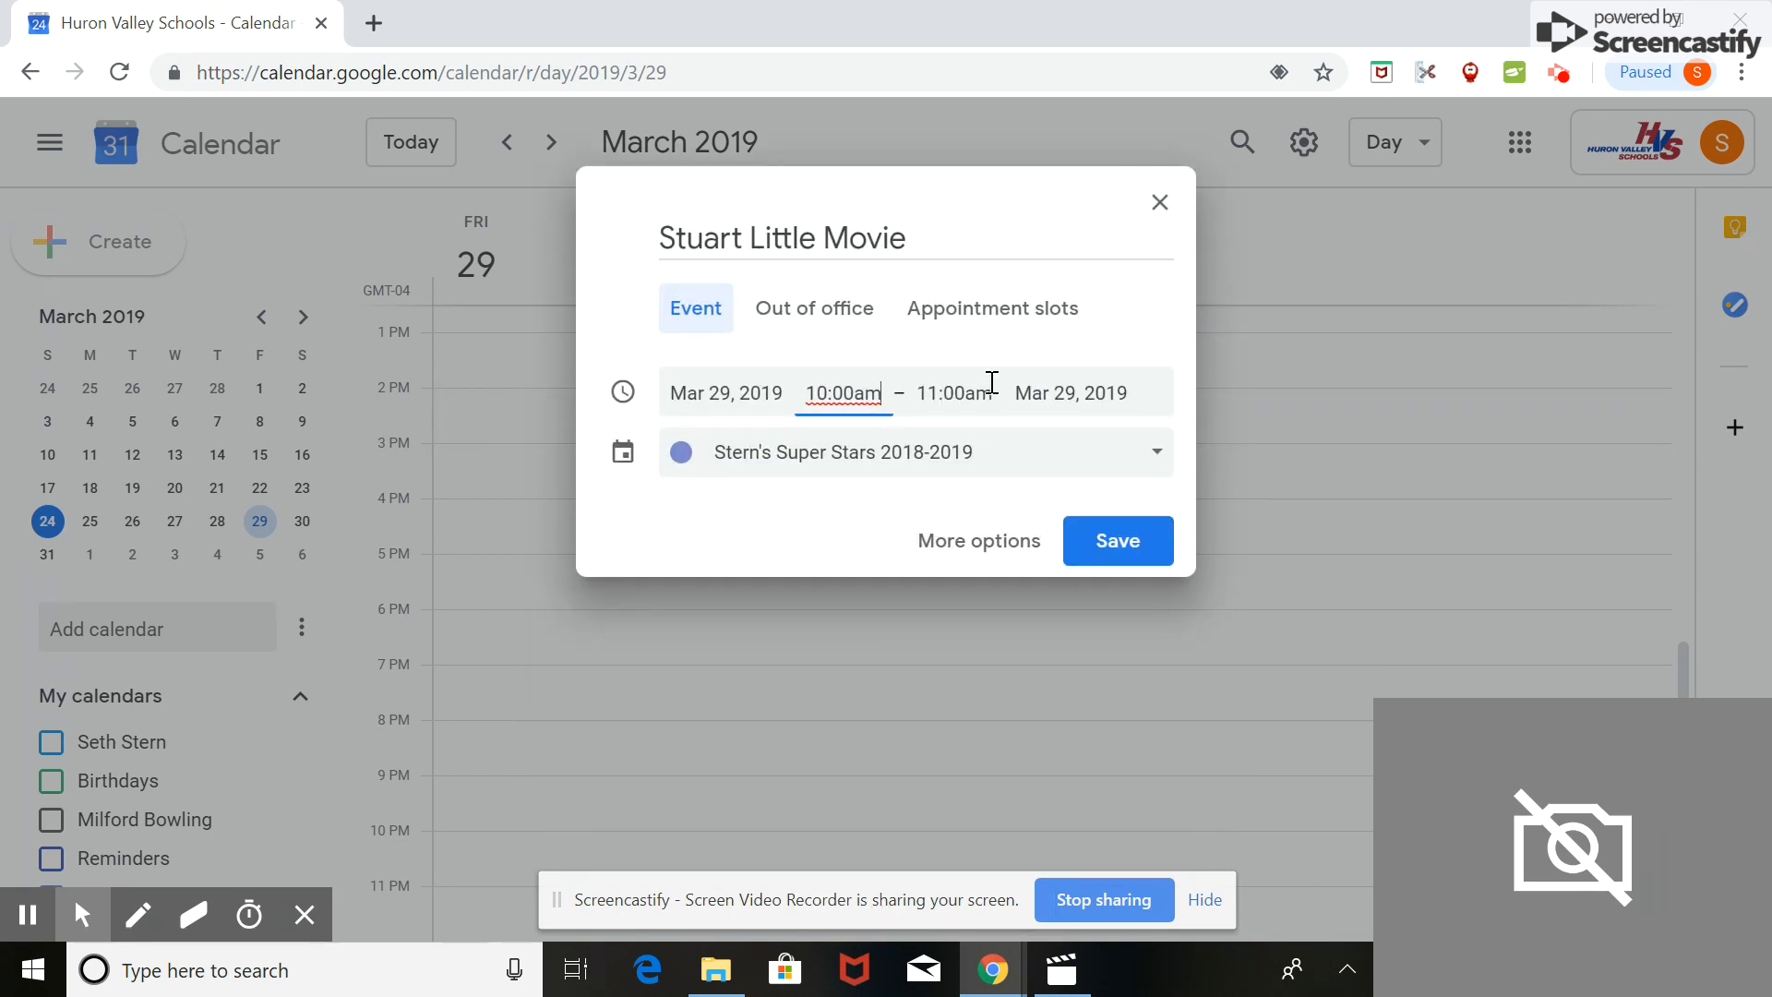
{"action": "left_click", "coordinate": [992, 381]}
{"action": "left_click", "coordinate": [1009, 670]}
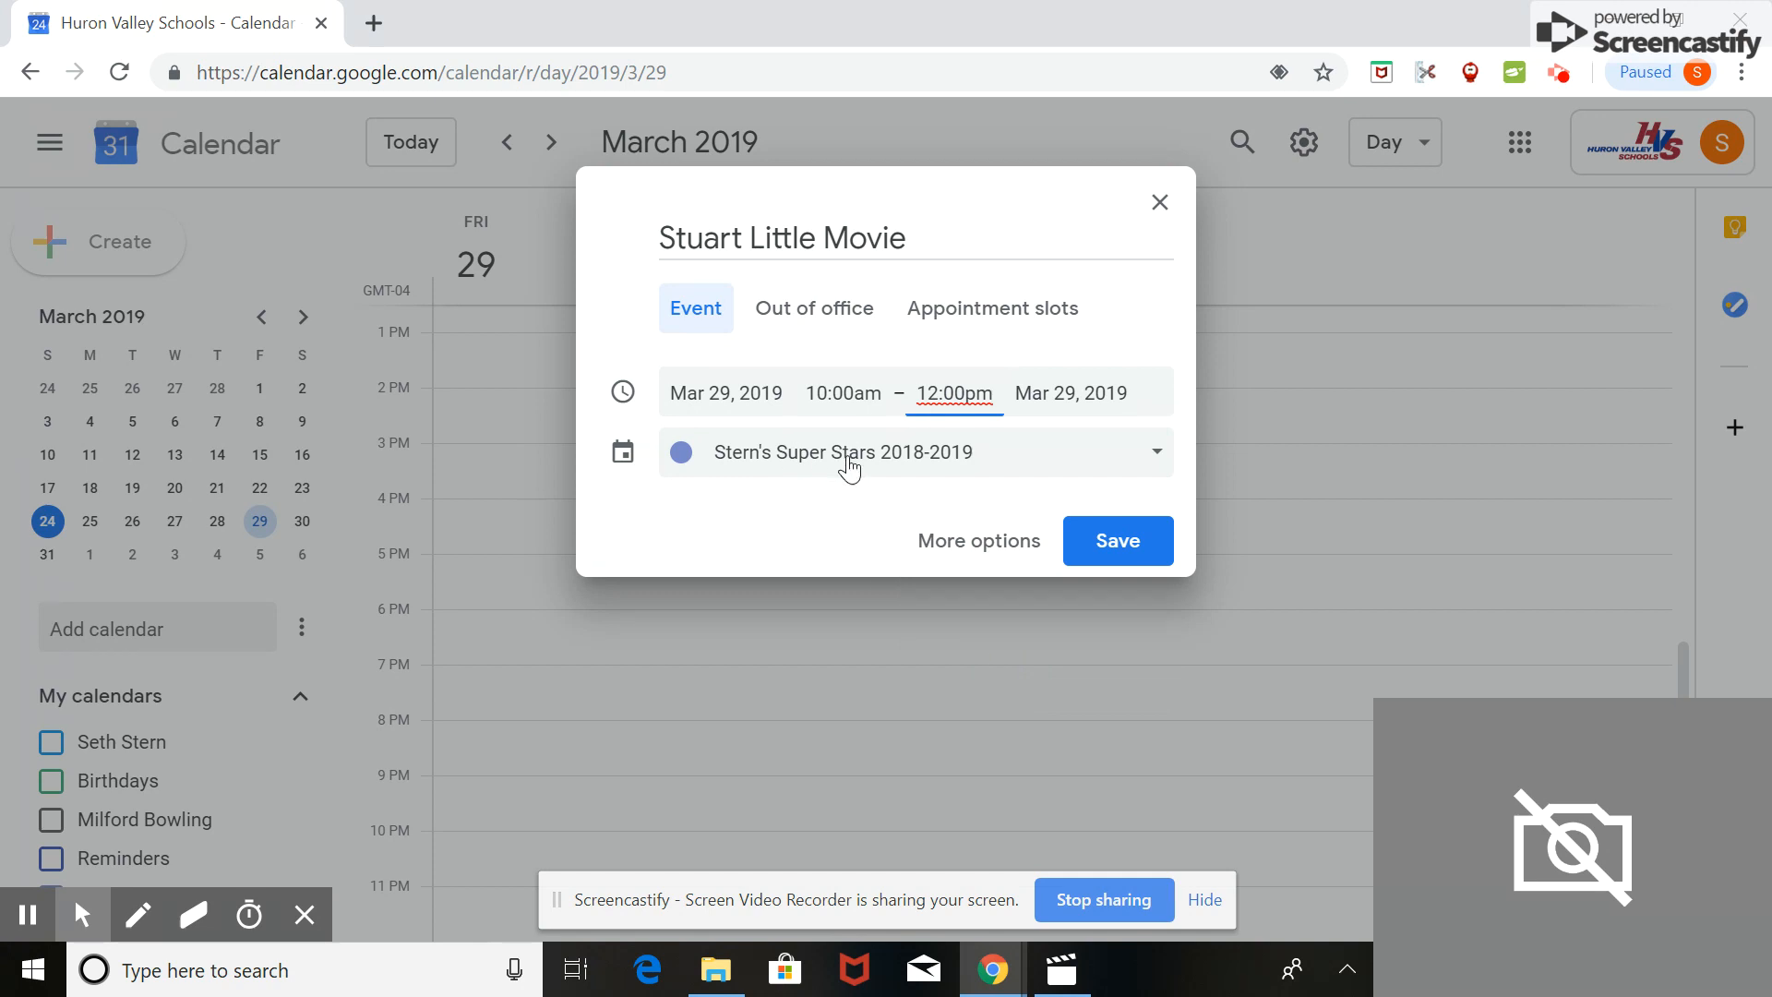
{"action": "left_click", "coordinate": [1097, 540]}
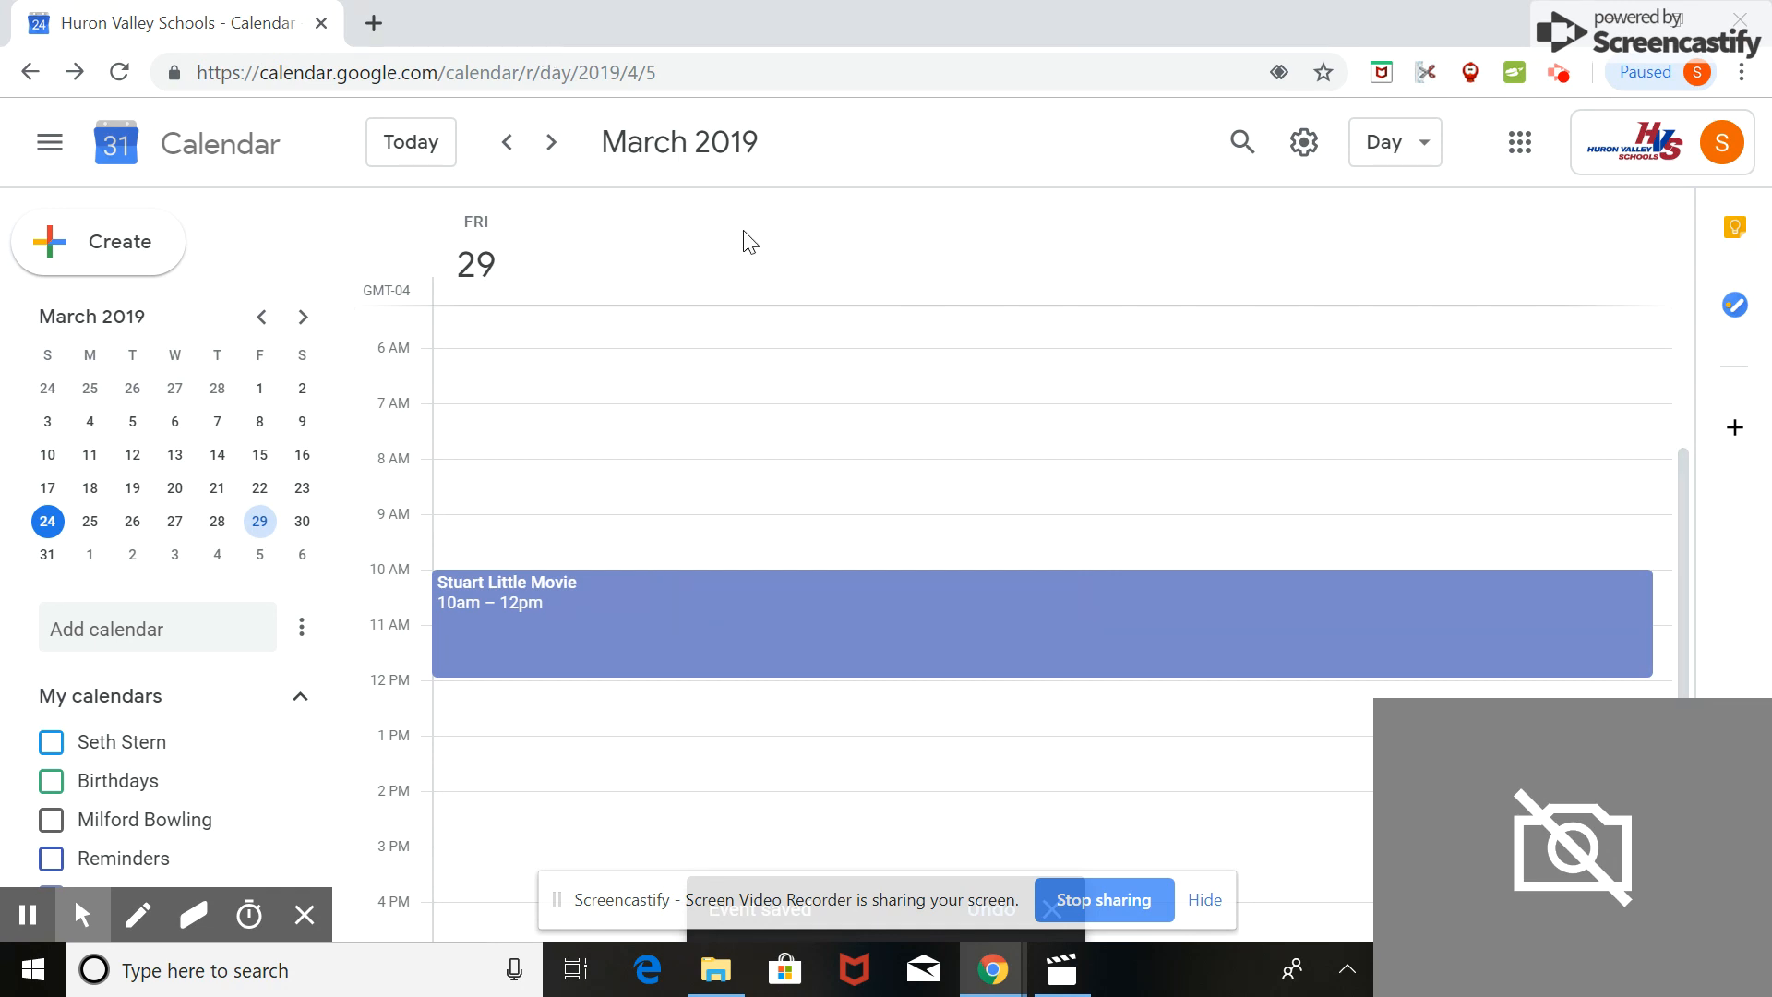
Step: Search for "new google sites" in a new browser tab, go to Google Sites and open the class site for editing
{"action": "left_click", "coordinate": [374, 20]}
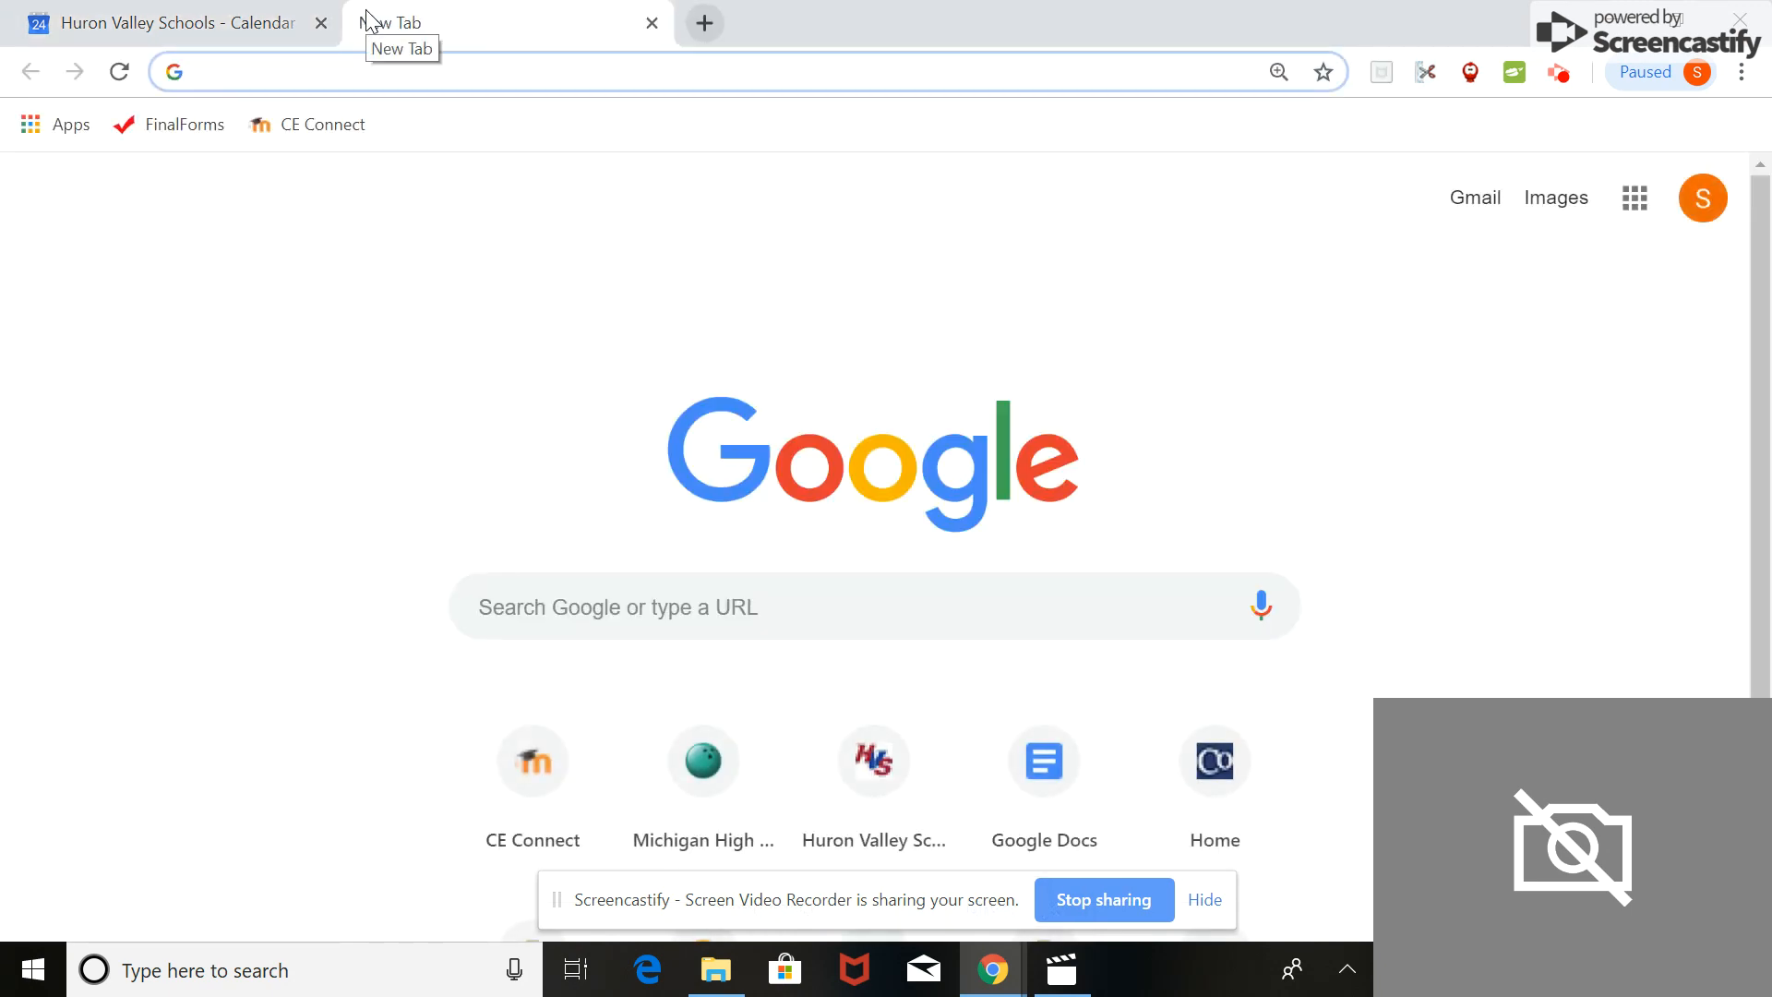
{"action": "type", "text": "new"}
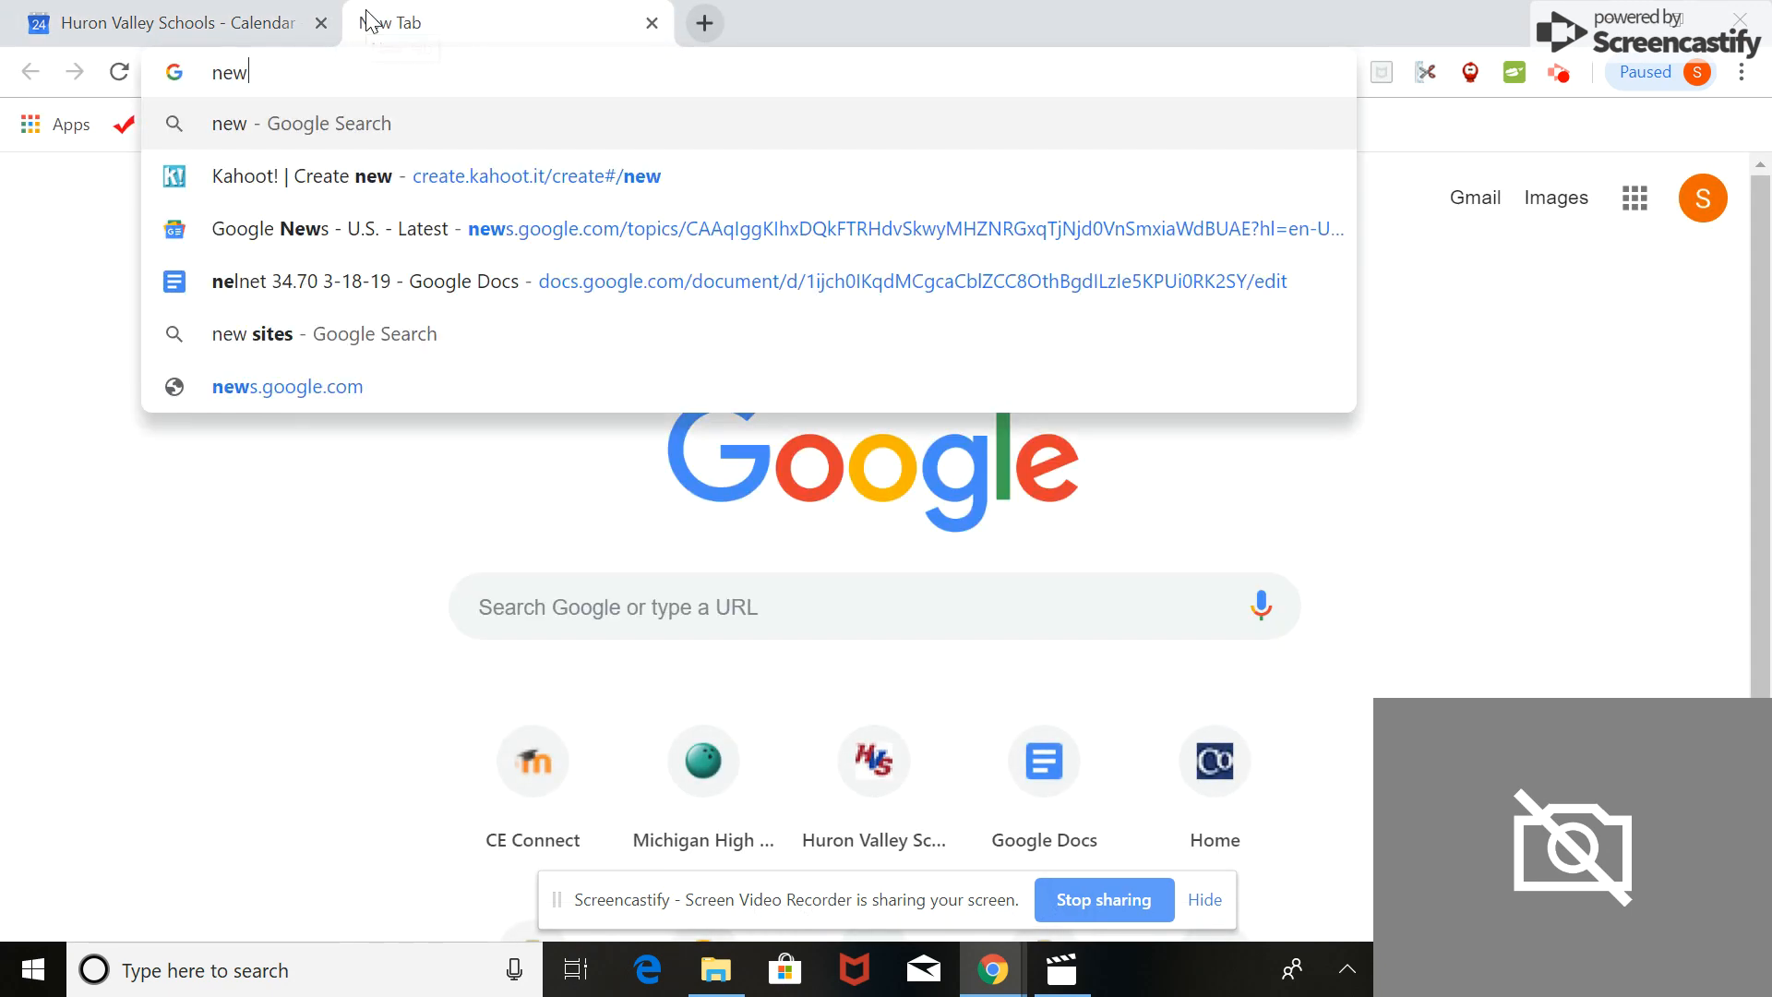
{"action": "type", "text": " google sites"}
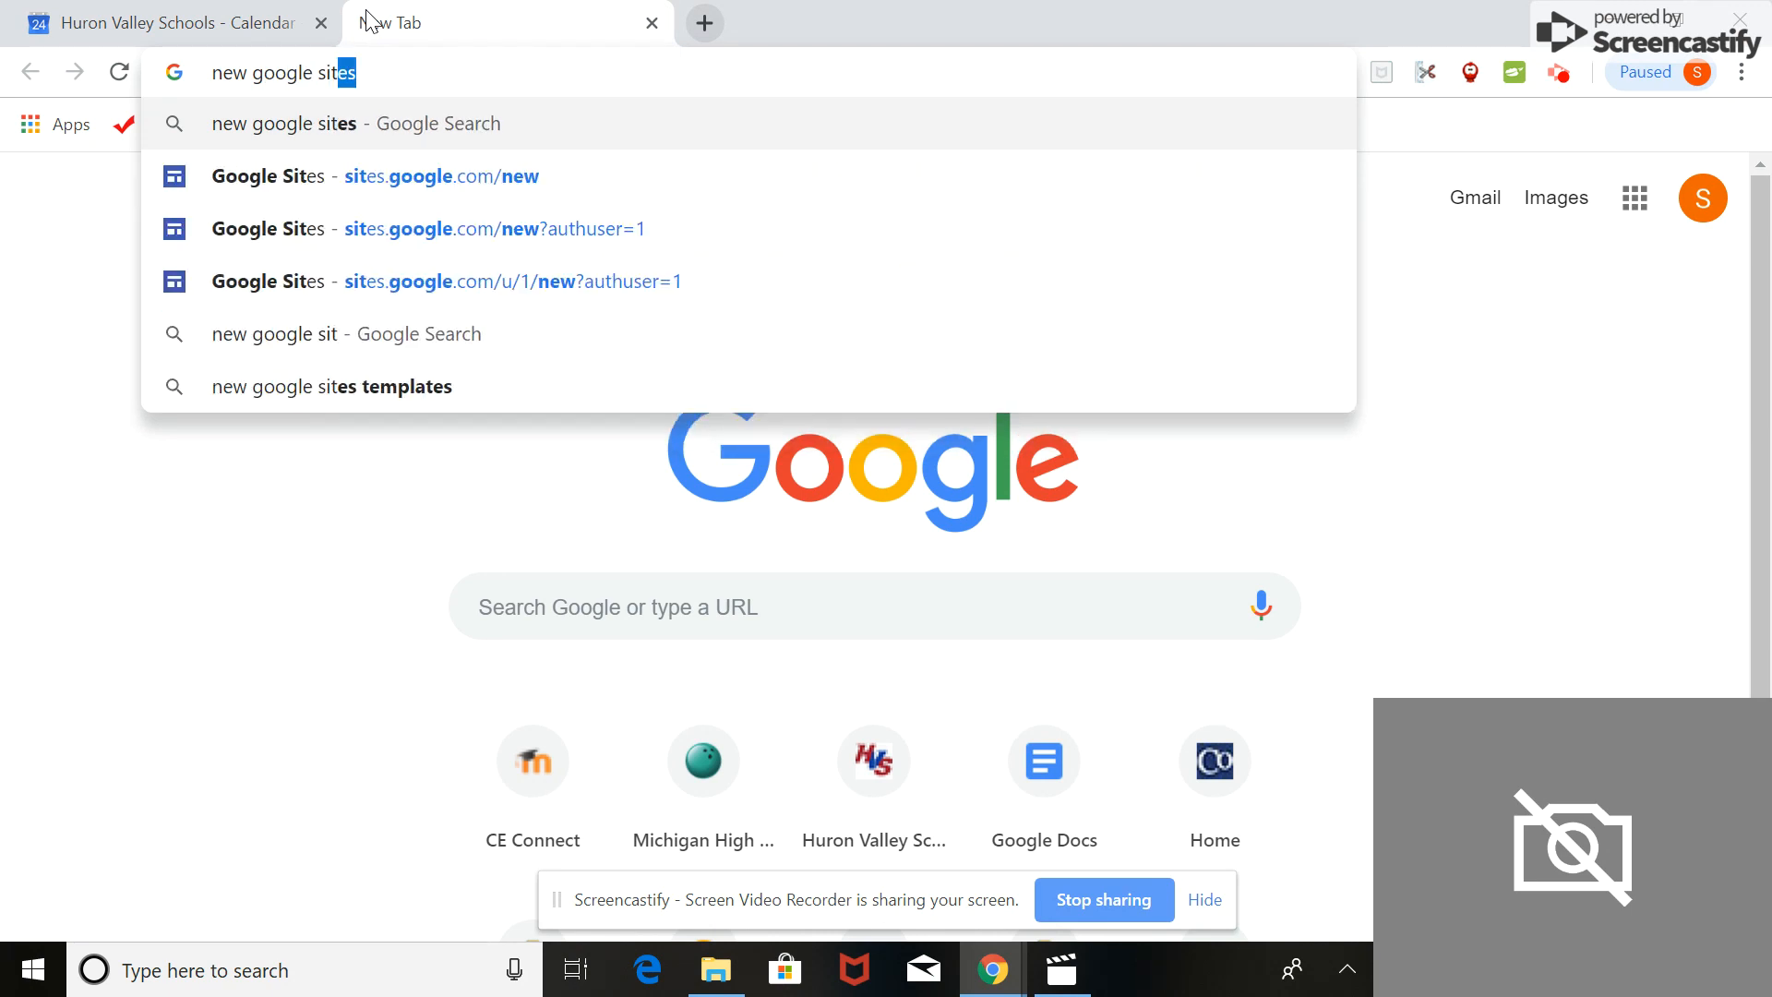
{"action": "key", "text": "Return"}
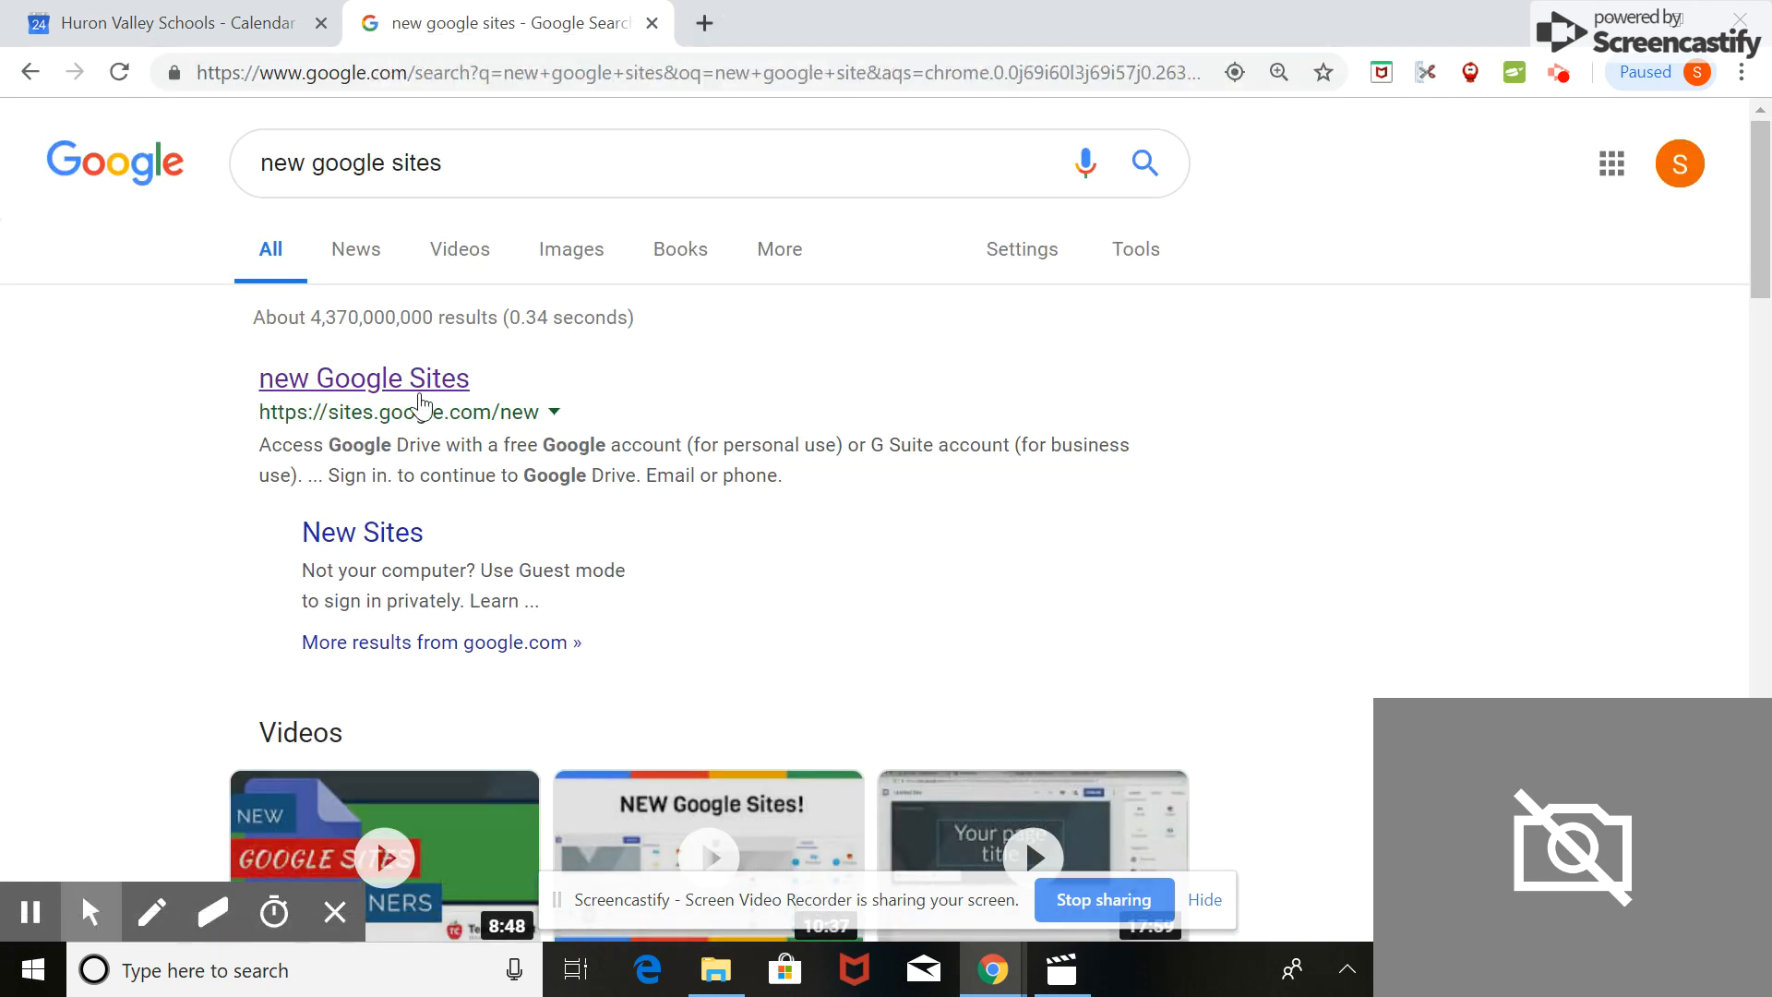
{"action": "left_click", "coordinate": [413, 388]}
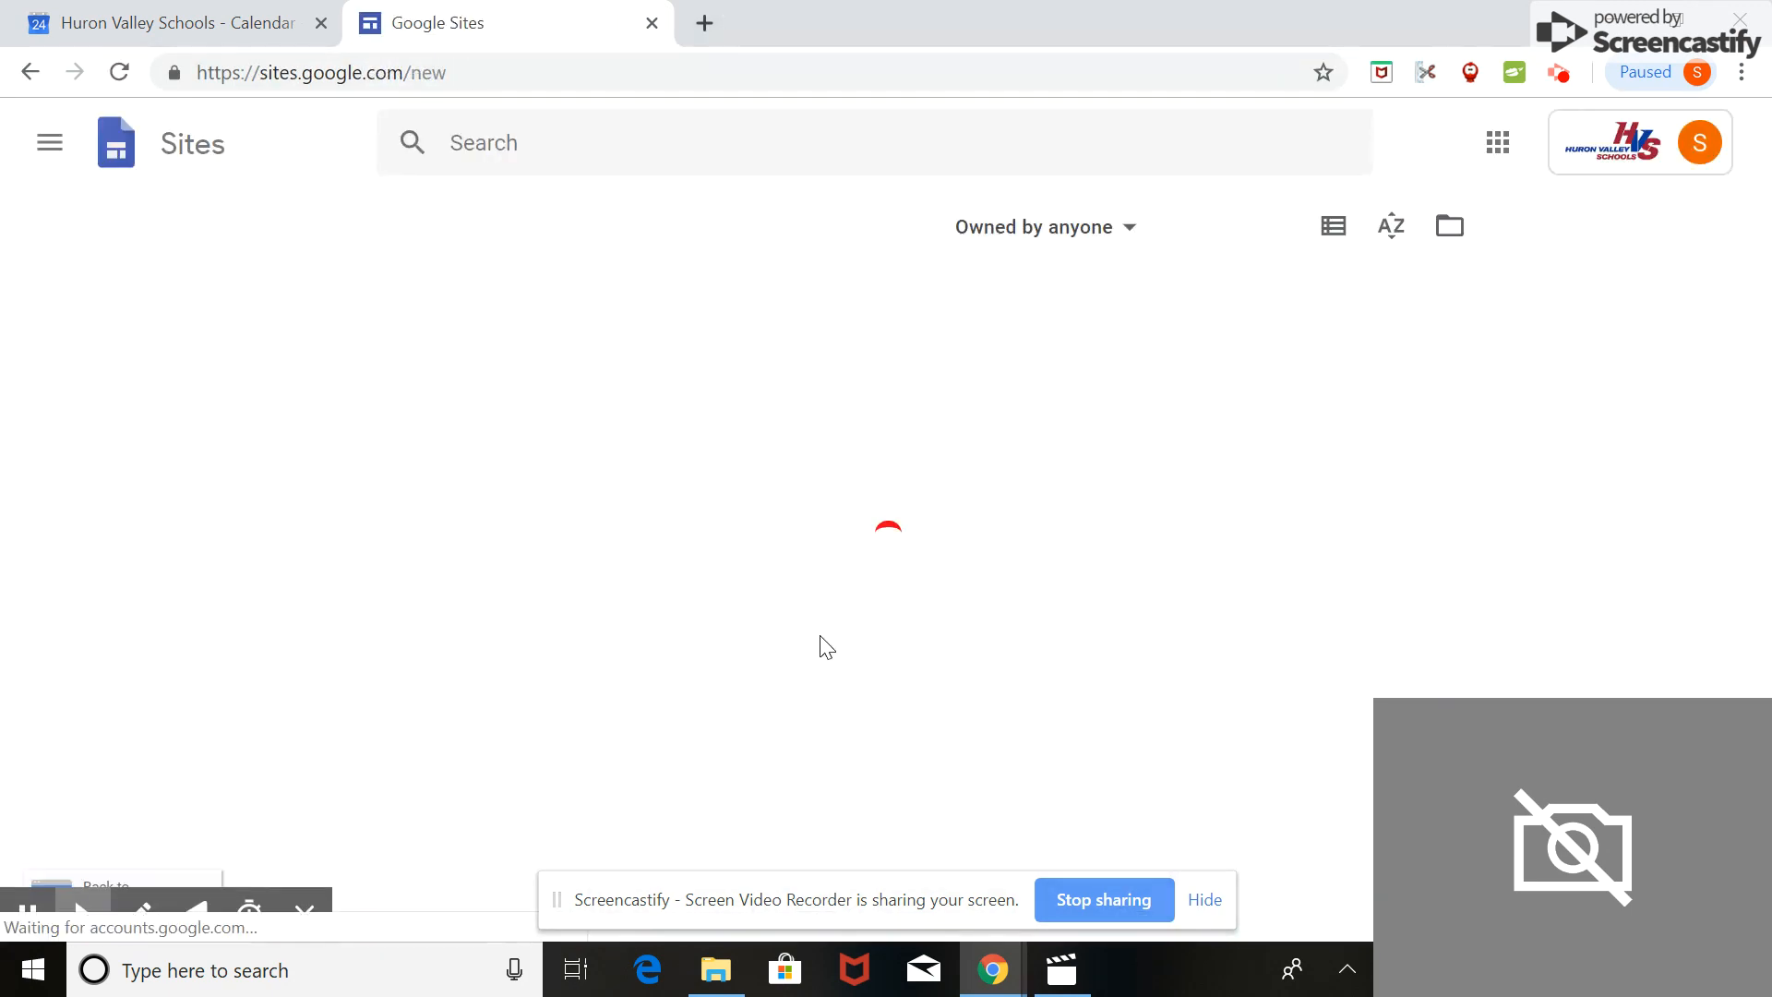
{"action": "left_click", "coordinate": [346, 360]}
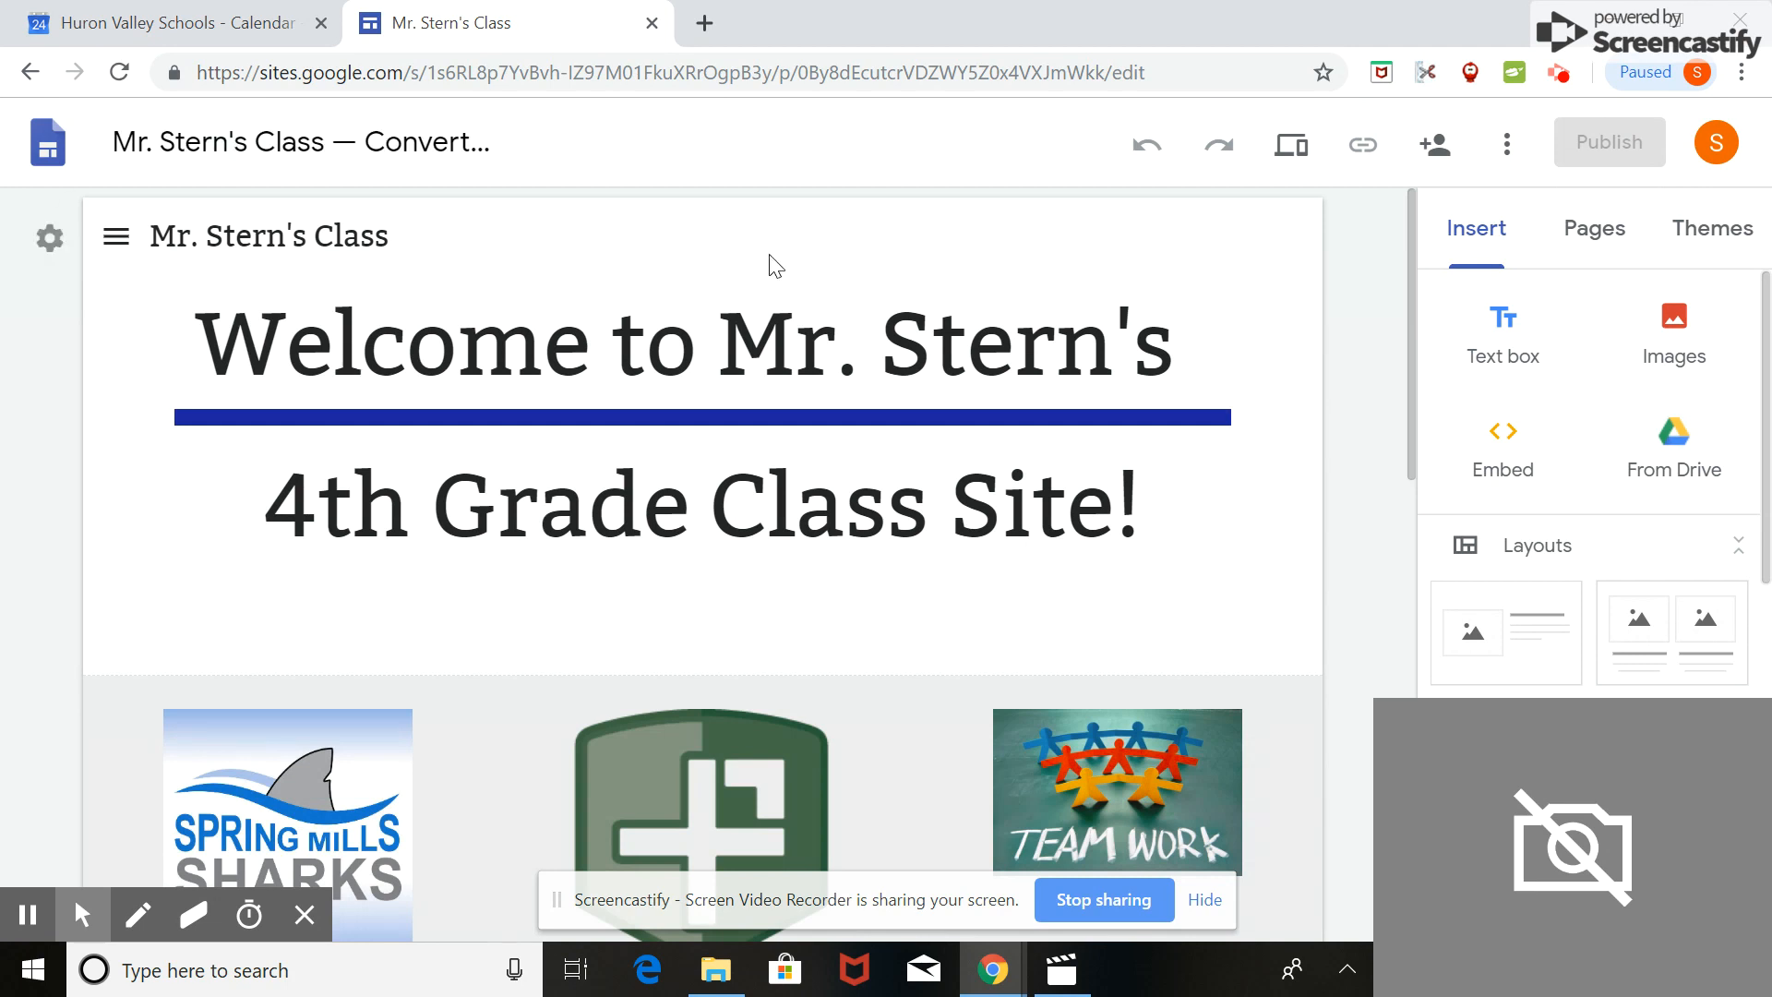
Step: Open the Calendar page of the class site in the editor
{"action": "scroll", "coordinate": [981, 348], "scroll_direction": "down", "scroll_amount": 1}
{"action": "scroll", "coordinate": [703, 554], "scroll_direction": "down", "scroll_amount": 5}
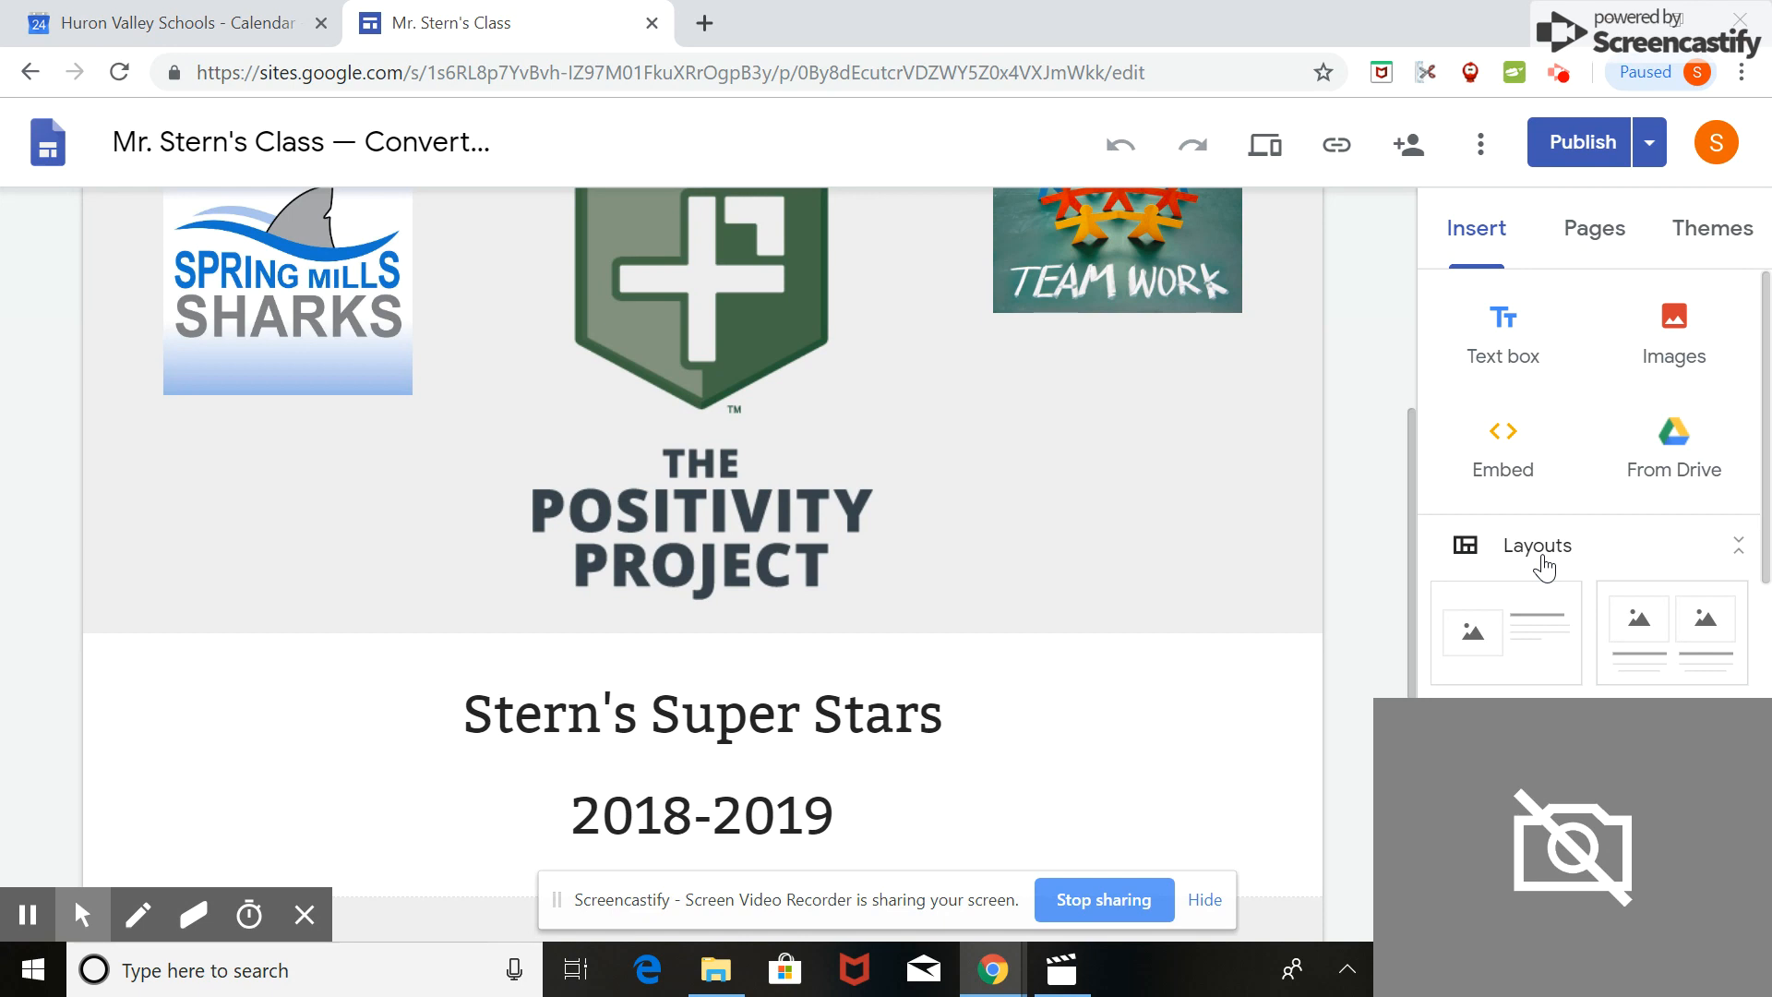
{"action": "left_click", "coordinate": [1595, 231]}
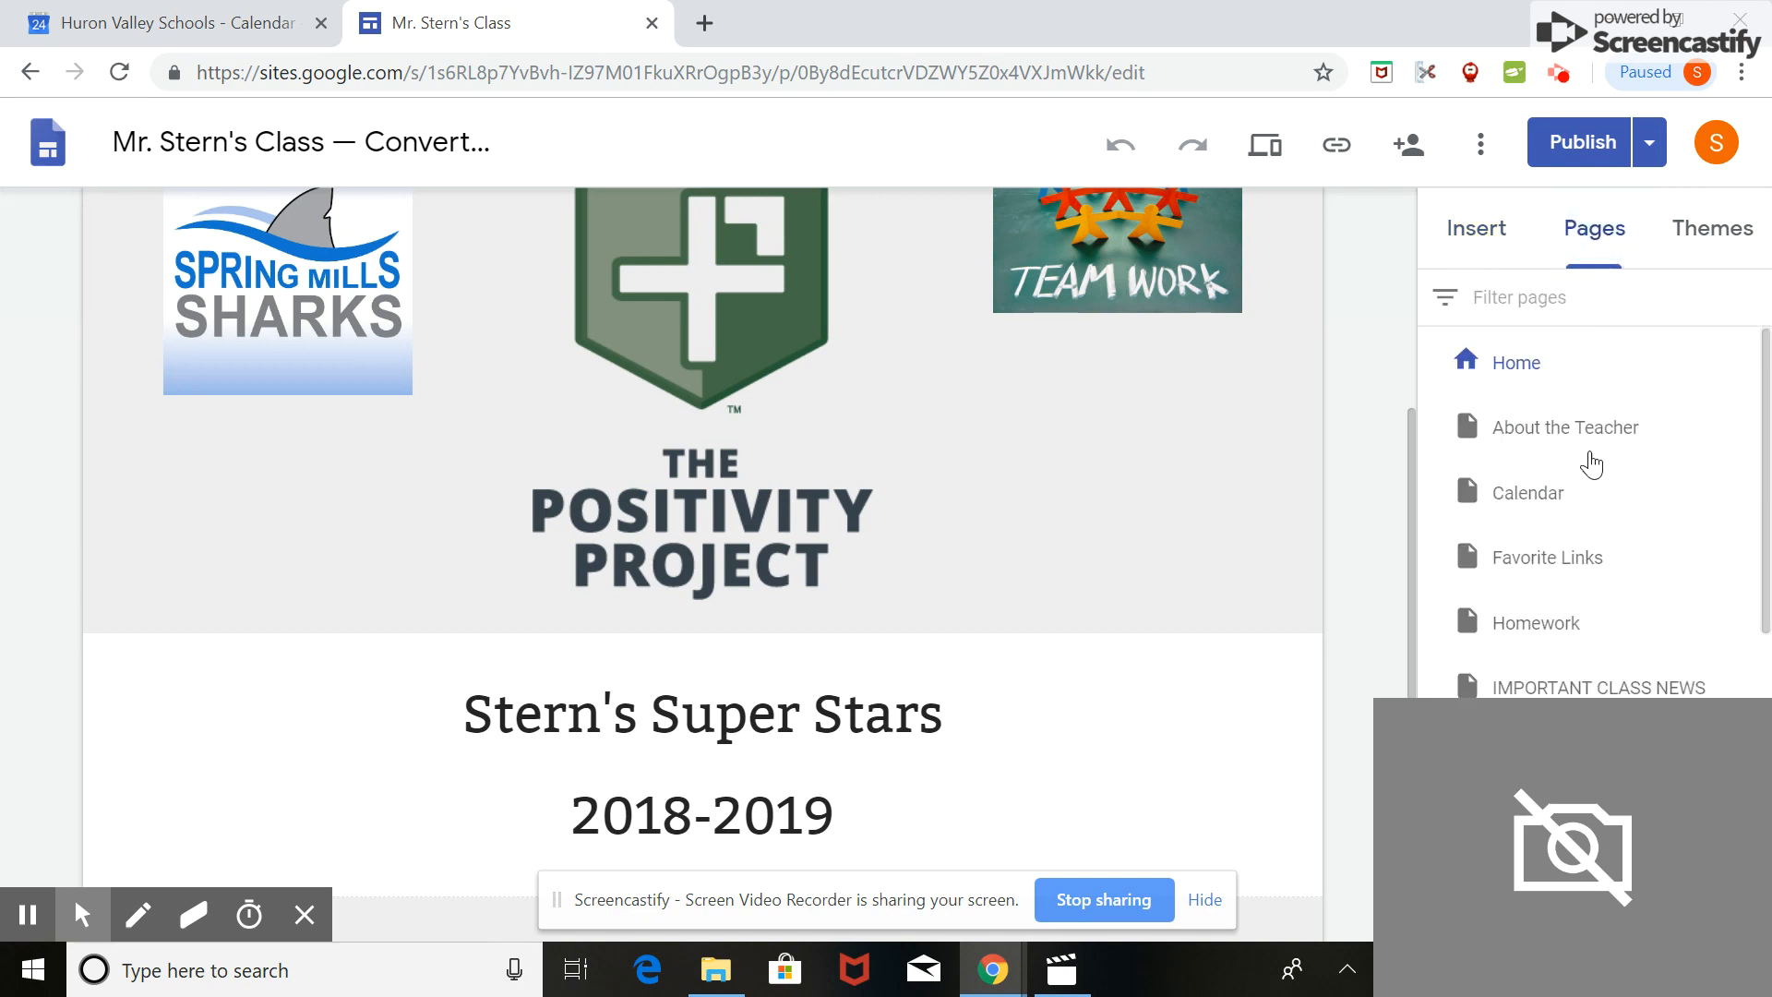
{"action": "left_click", "coordinate": [1558, 503]}
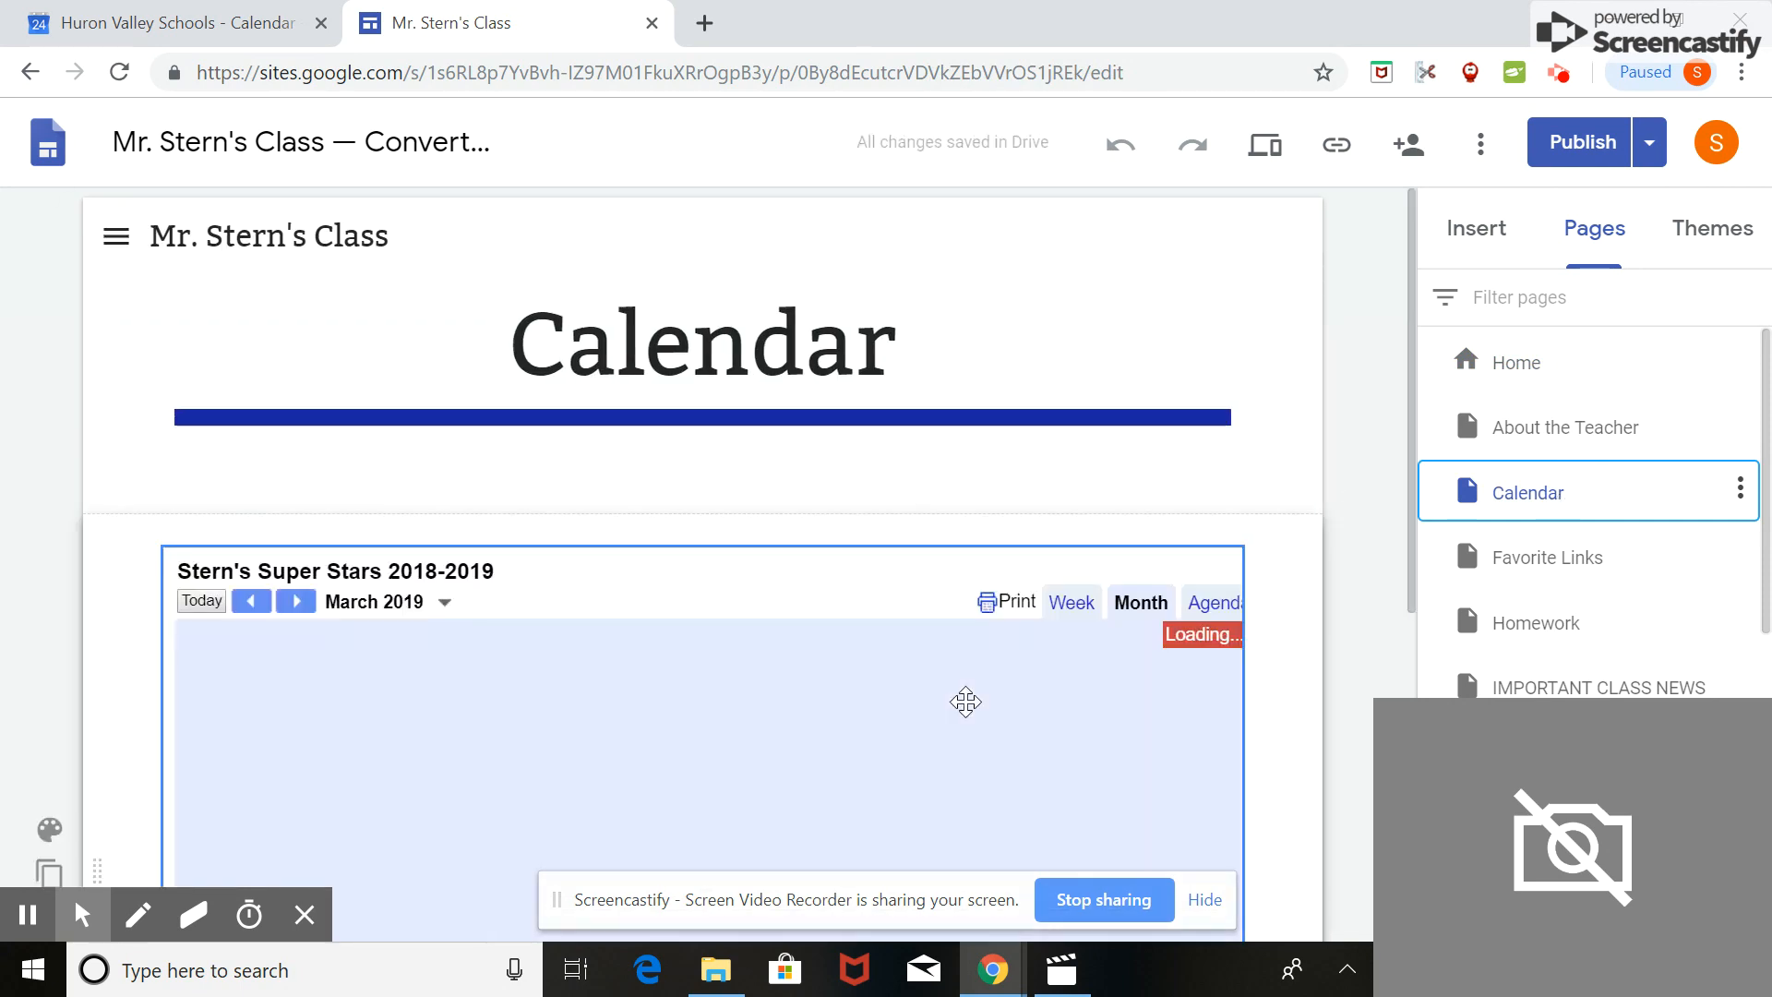
Step: Examine the March 2019 events in the class calendar embedded on the Calendar page and look through the site's page list
{"action": "scroll", "coordinate": [966, 701], "scroll_direction": "down", "scroll_amount": 5}
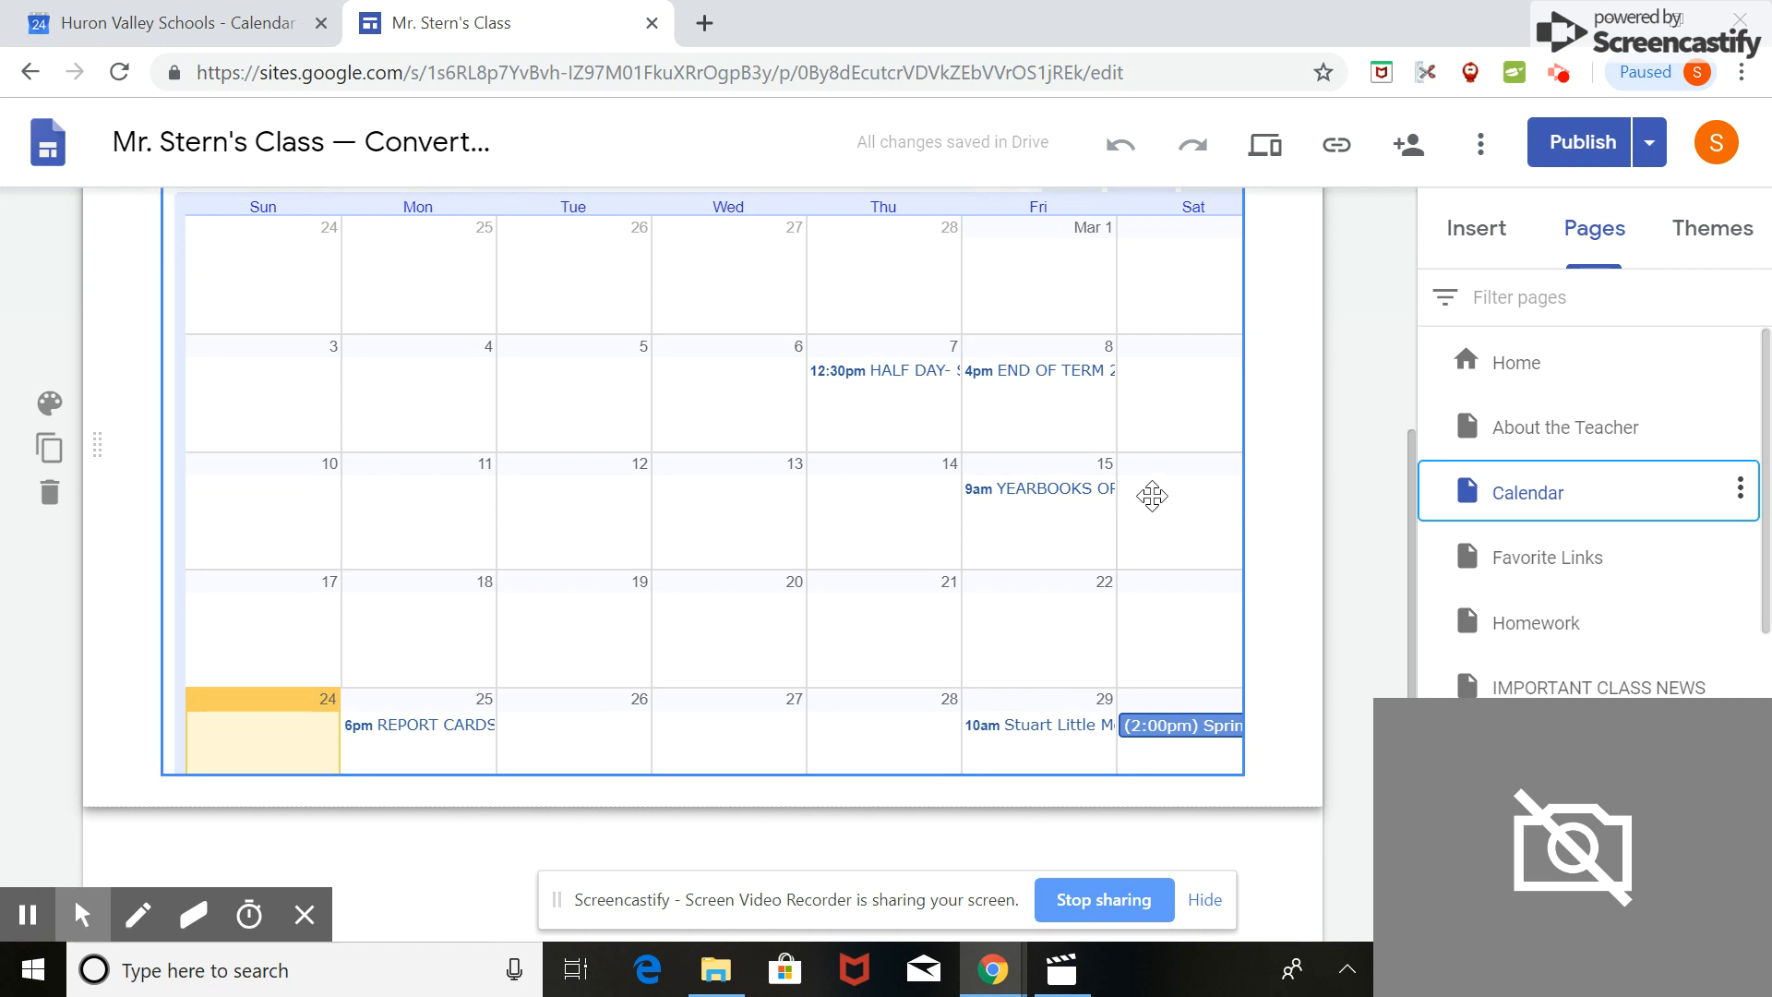
{"action": "scroll", "coordinate": [1151, 461], "scroll_direction": "up", "scroll_amount": 3}
{"action": "left_click", "coordinate": [307, 412]}
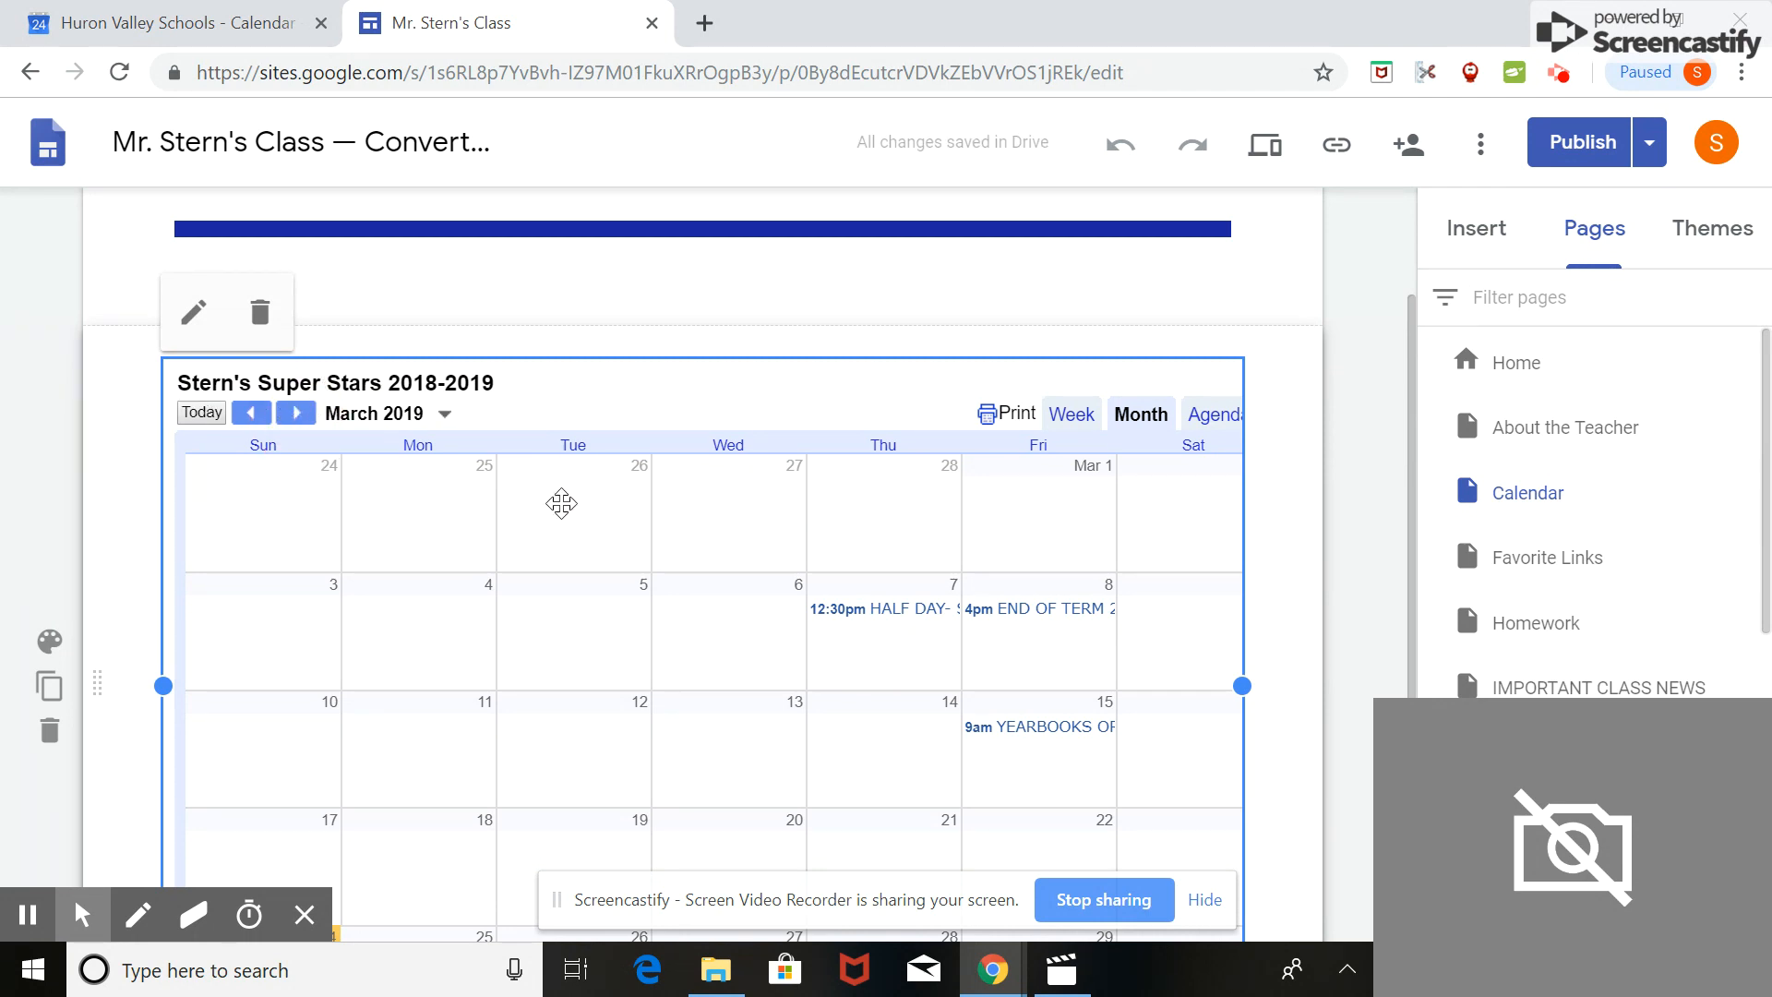
{"action": "scroll", "coordinate": [561, 503], "scroll_direction": "down", "scroll_amount": 4}
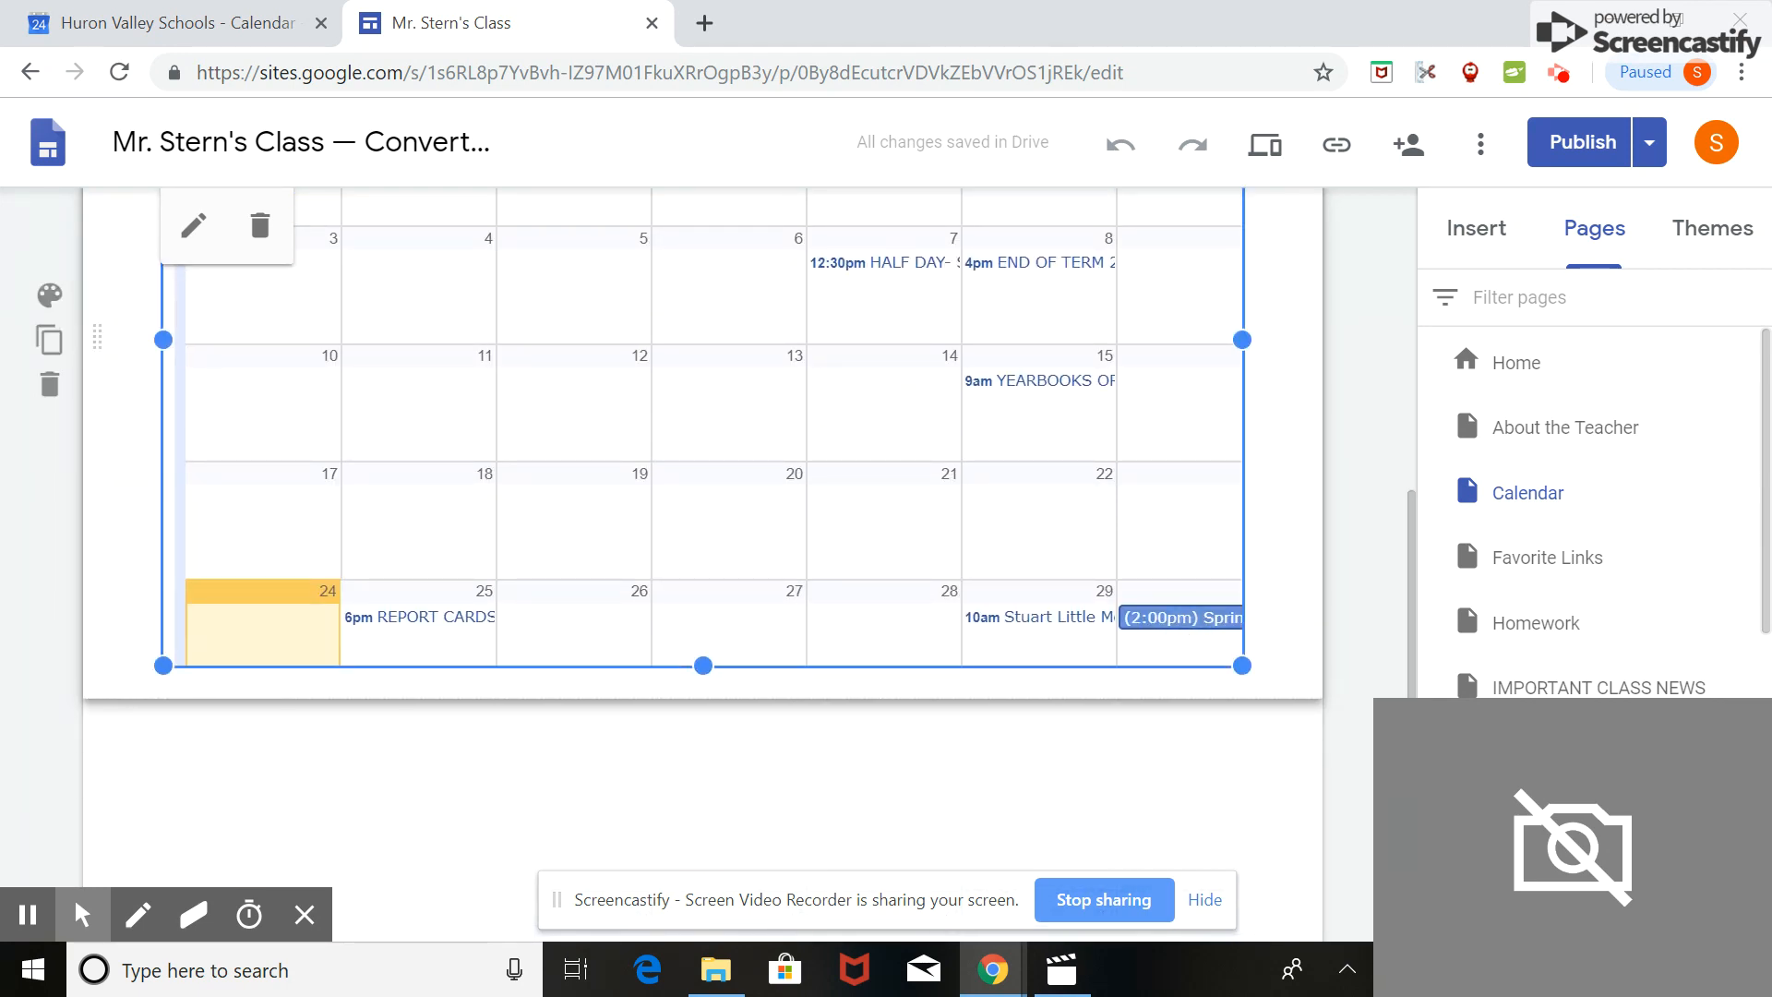
{"action": "scroll", "coordinate": [726, 562], "scroll_direction": "up", "scroll_amount": 5}
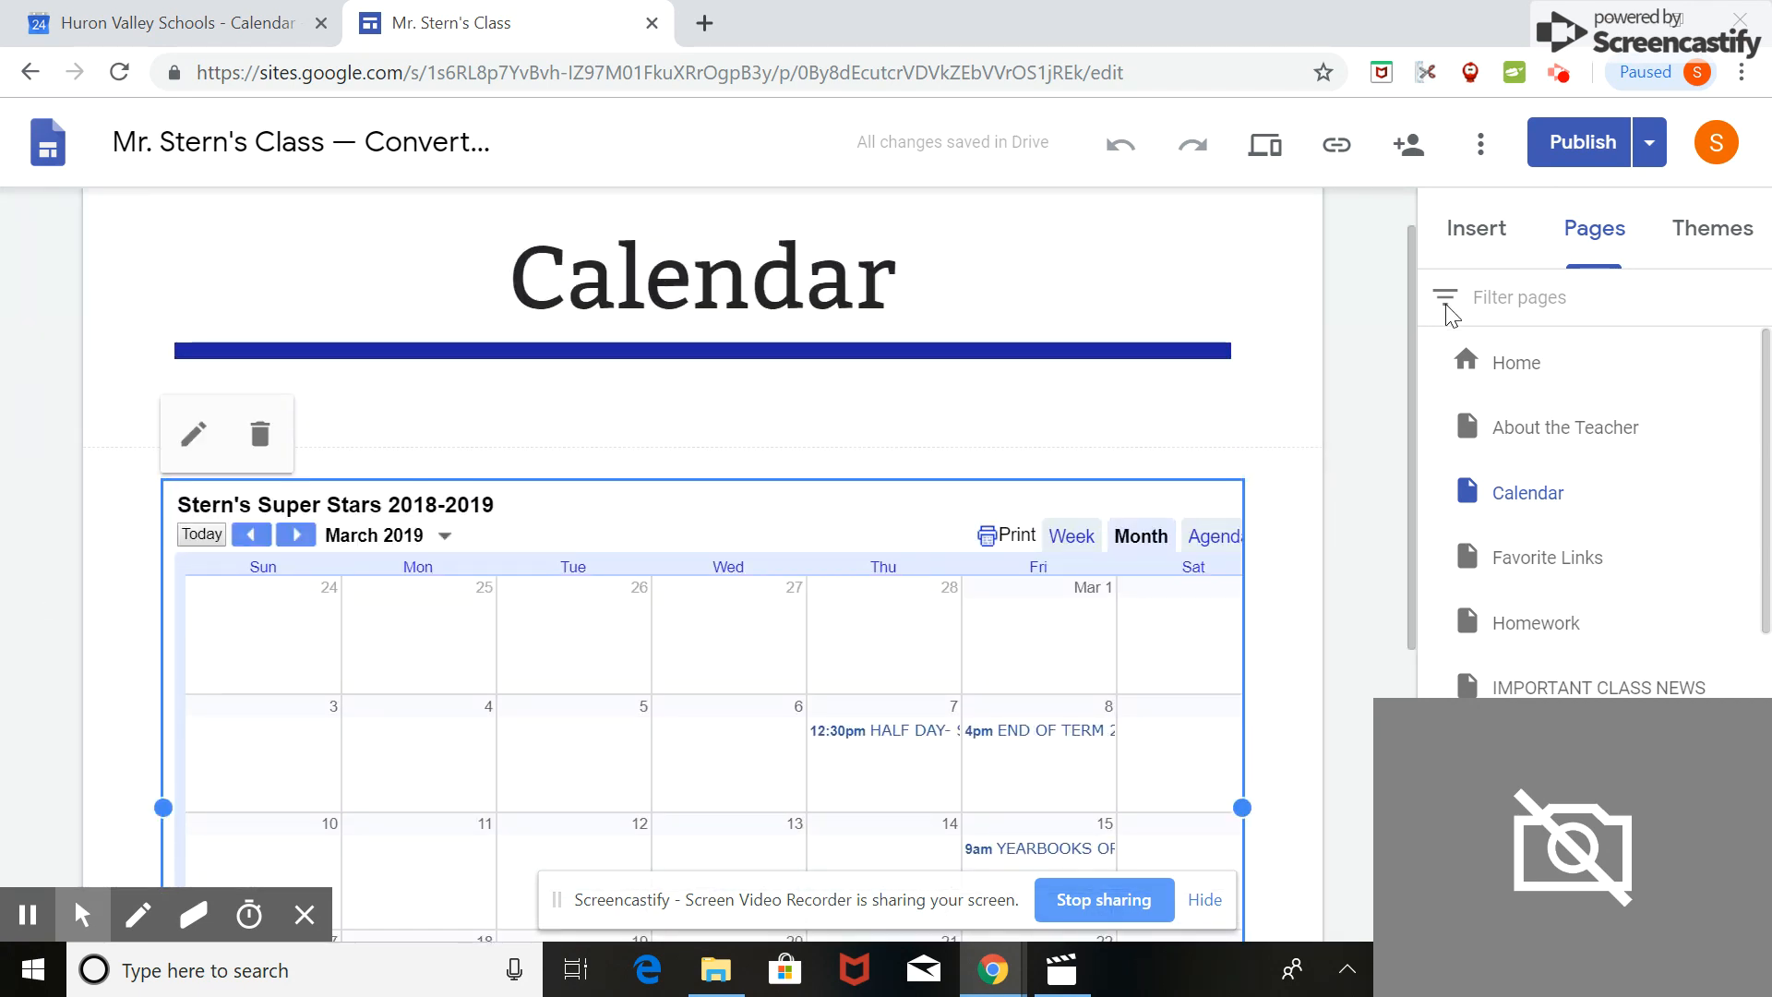
{"action": "scroll", "coordinate": [1533, 515], "scroll_direction": "down", "scroll_amount": 5}
{"action": "scroll", "coordinate": [1531, 546], "scroll_direction": "up", "scroll_amount": 1}
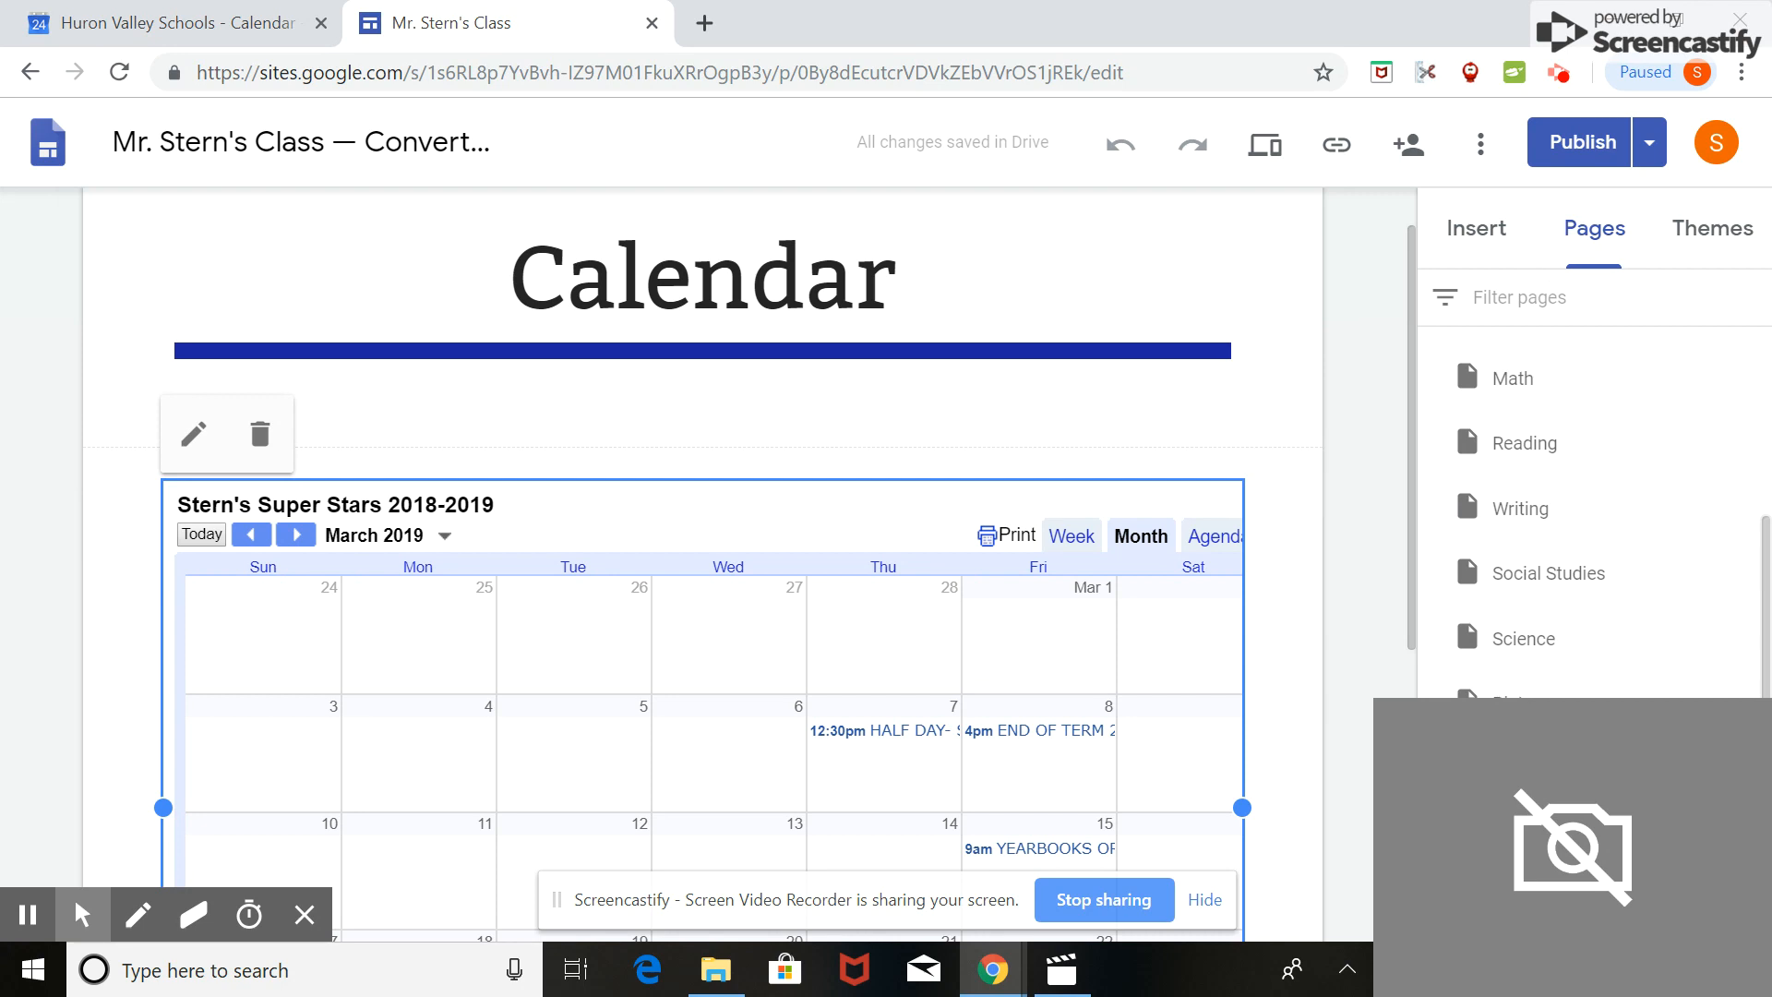
{"action": "scroll", "coordinate": [1579, 515], "scroll_direction": "up", "scroll_amount": 3}
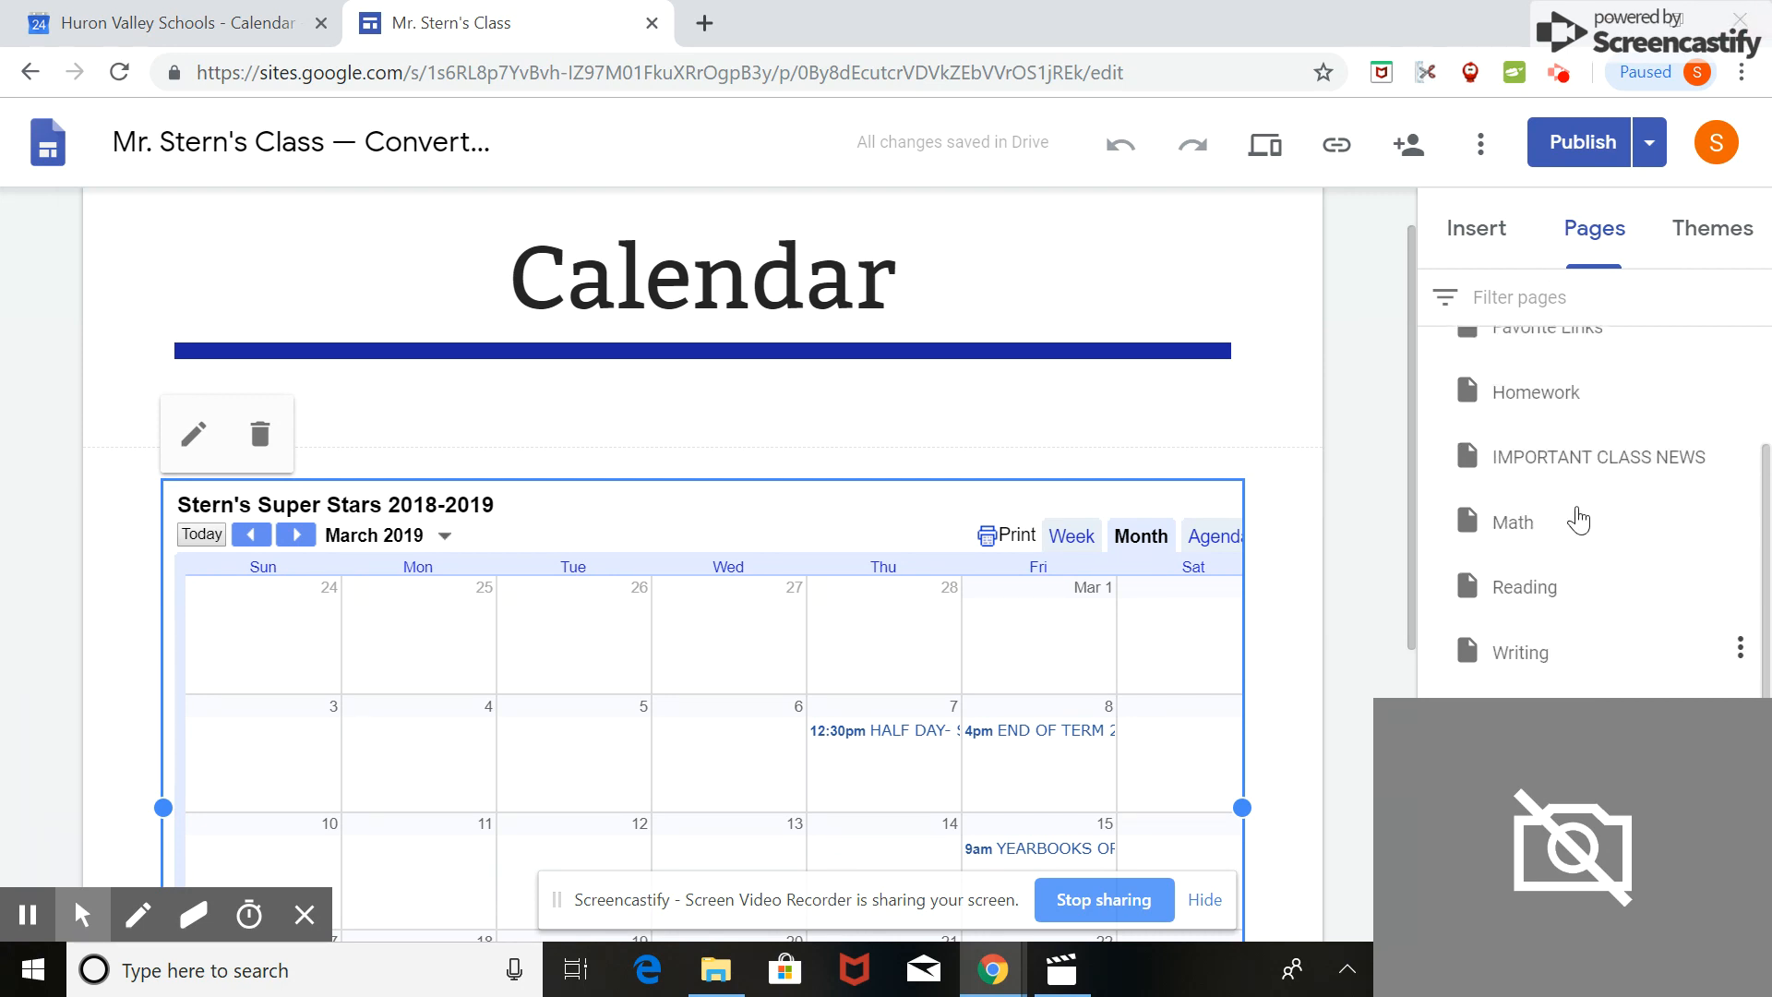
{"action": "scroll", "coordinate": [1569, 517], "scroll_direction": "up", "scroll_amount": 2}
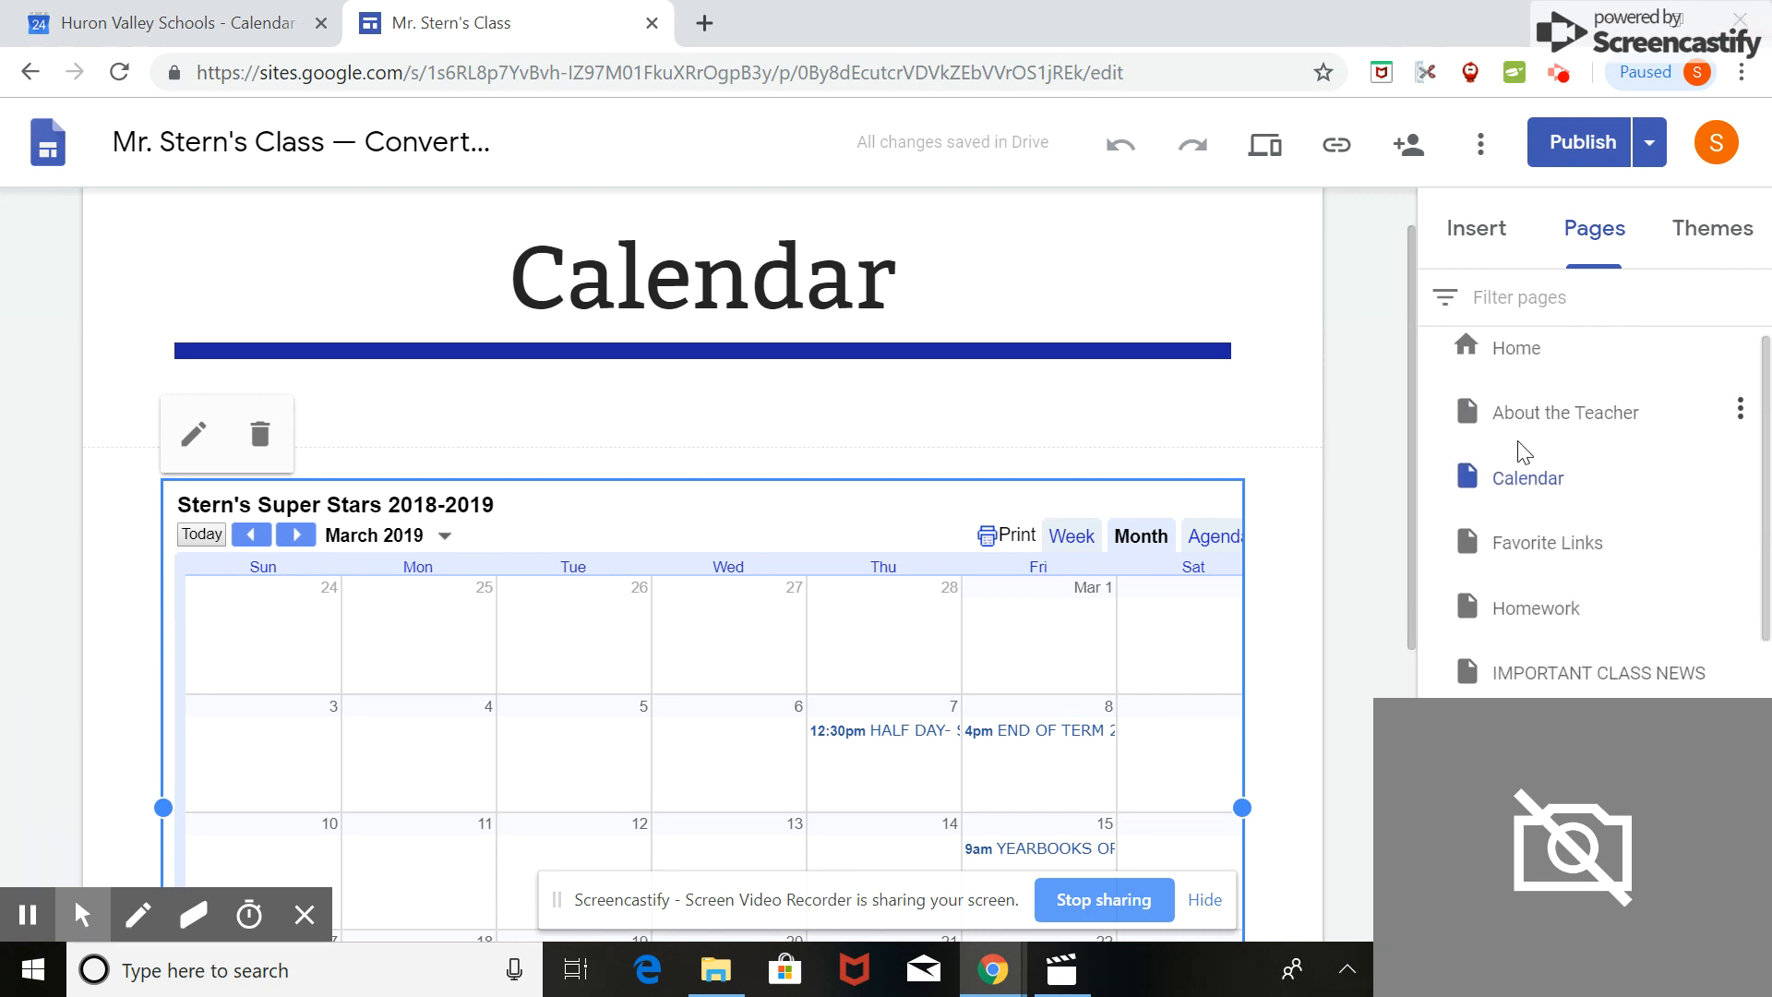
Step: Look through the insertable page elements, open the list of available calendars and try selecting the Super Stars 2018-2019 calendar
{"action": "left_click", "coordinate": [1479, 232]}
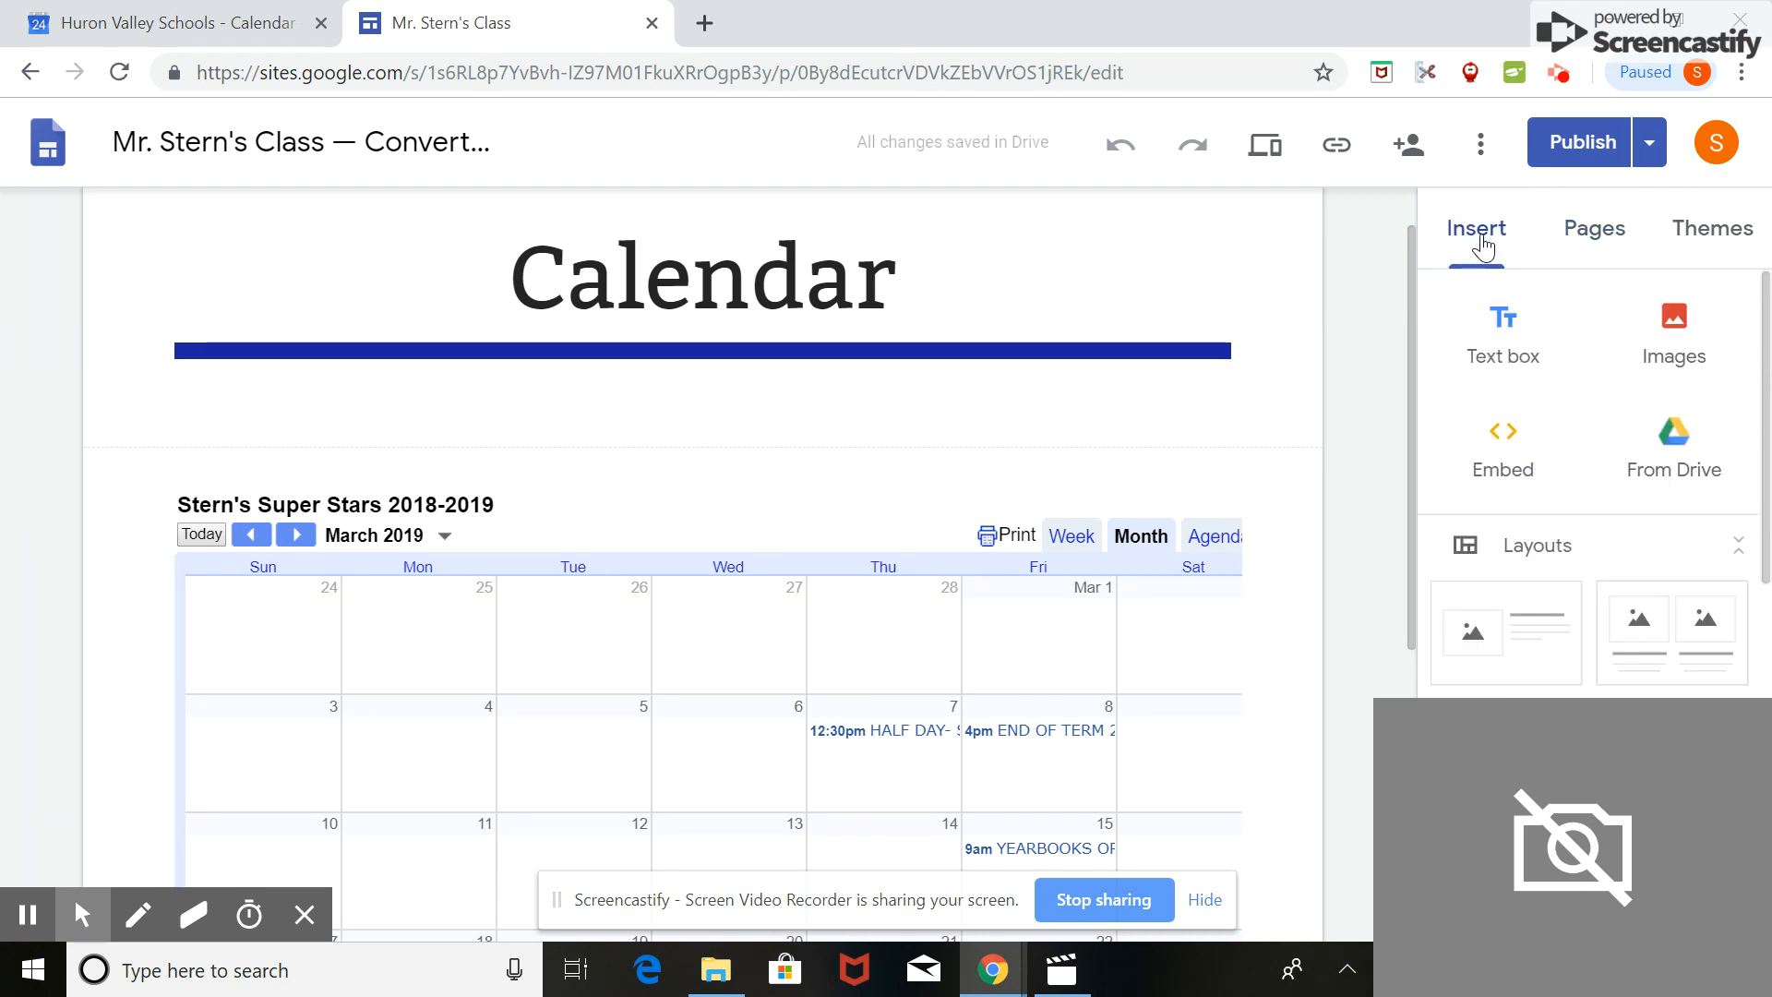
{"action": "scroll", "coordinate": [1555, 696], "scroll_direction": "down", "scroll_amount": 5}
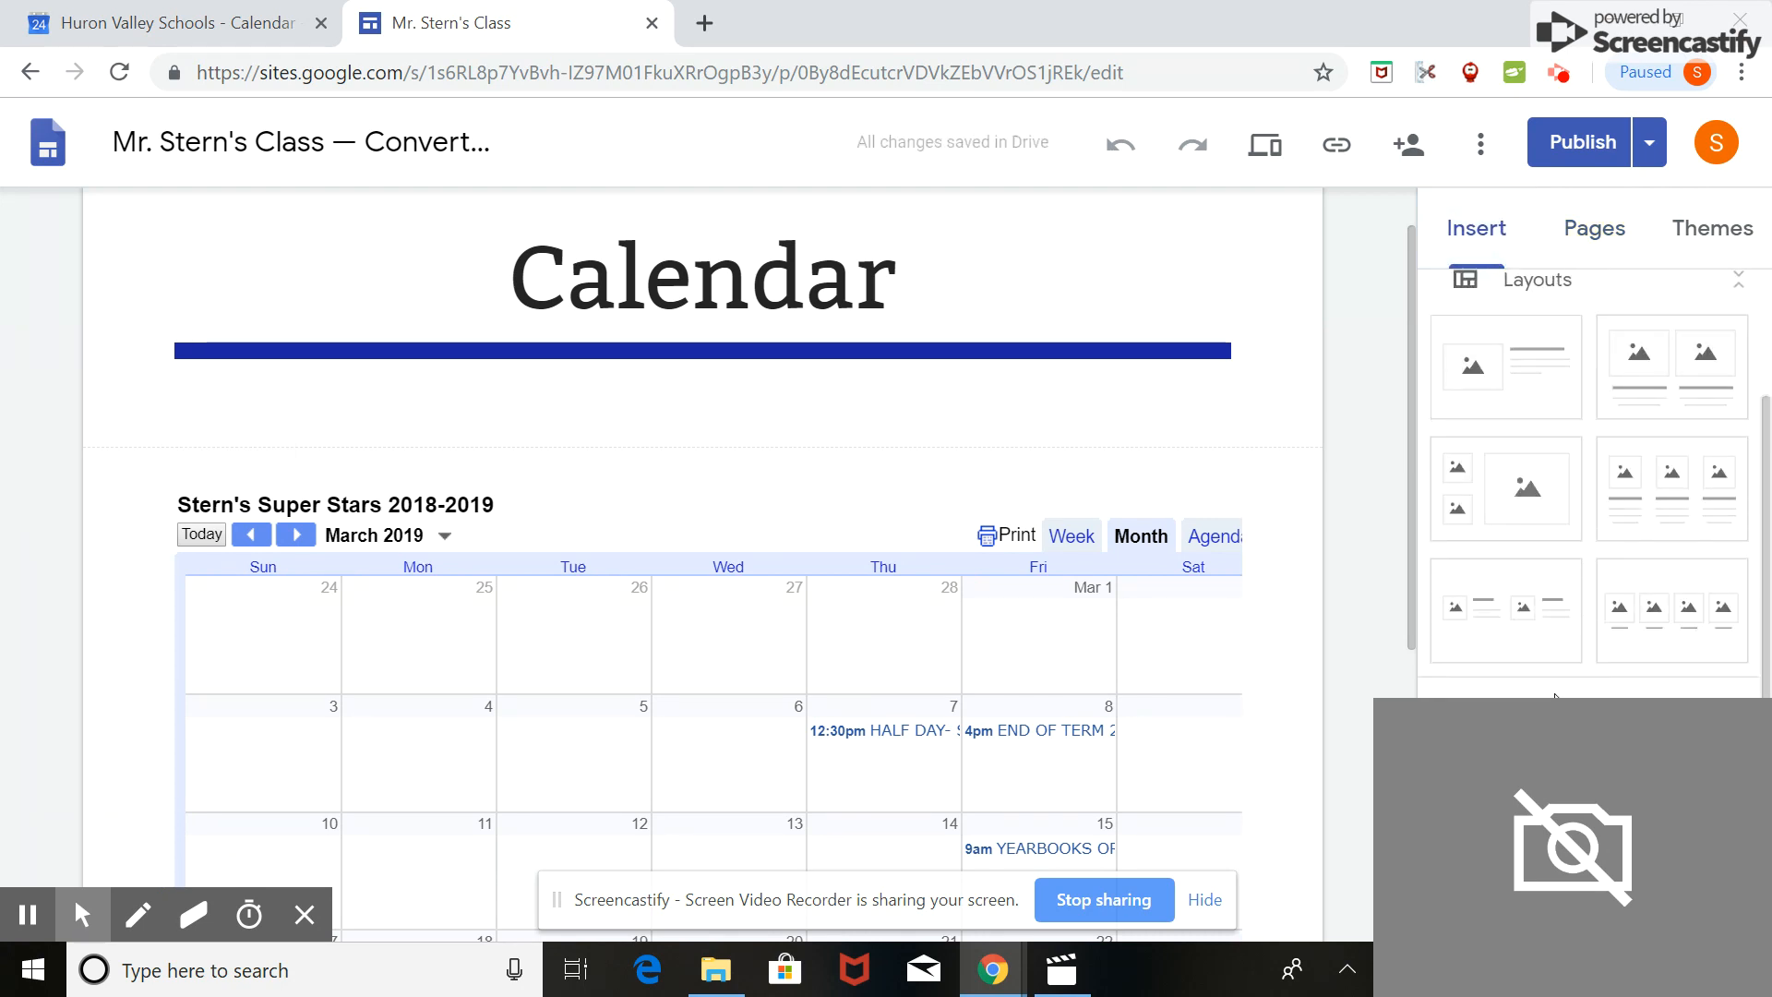
{"action": "scroll", "coordinate": [1554, 696], "scroll_direction": "down", "scroll_amount": 3}
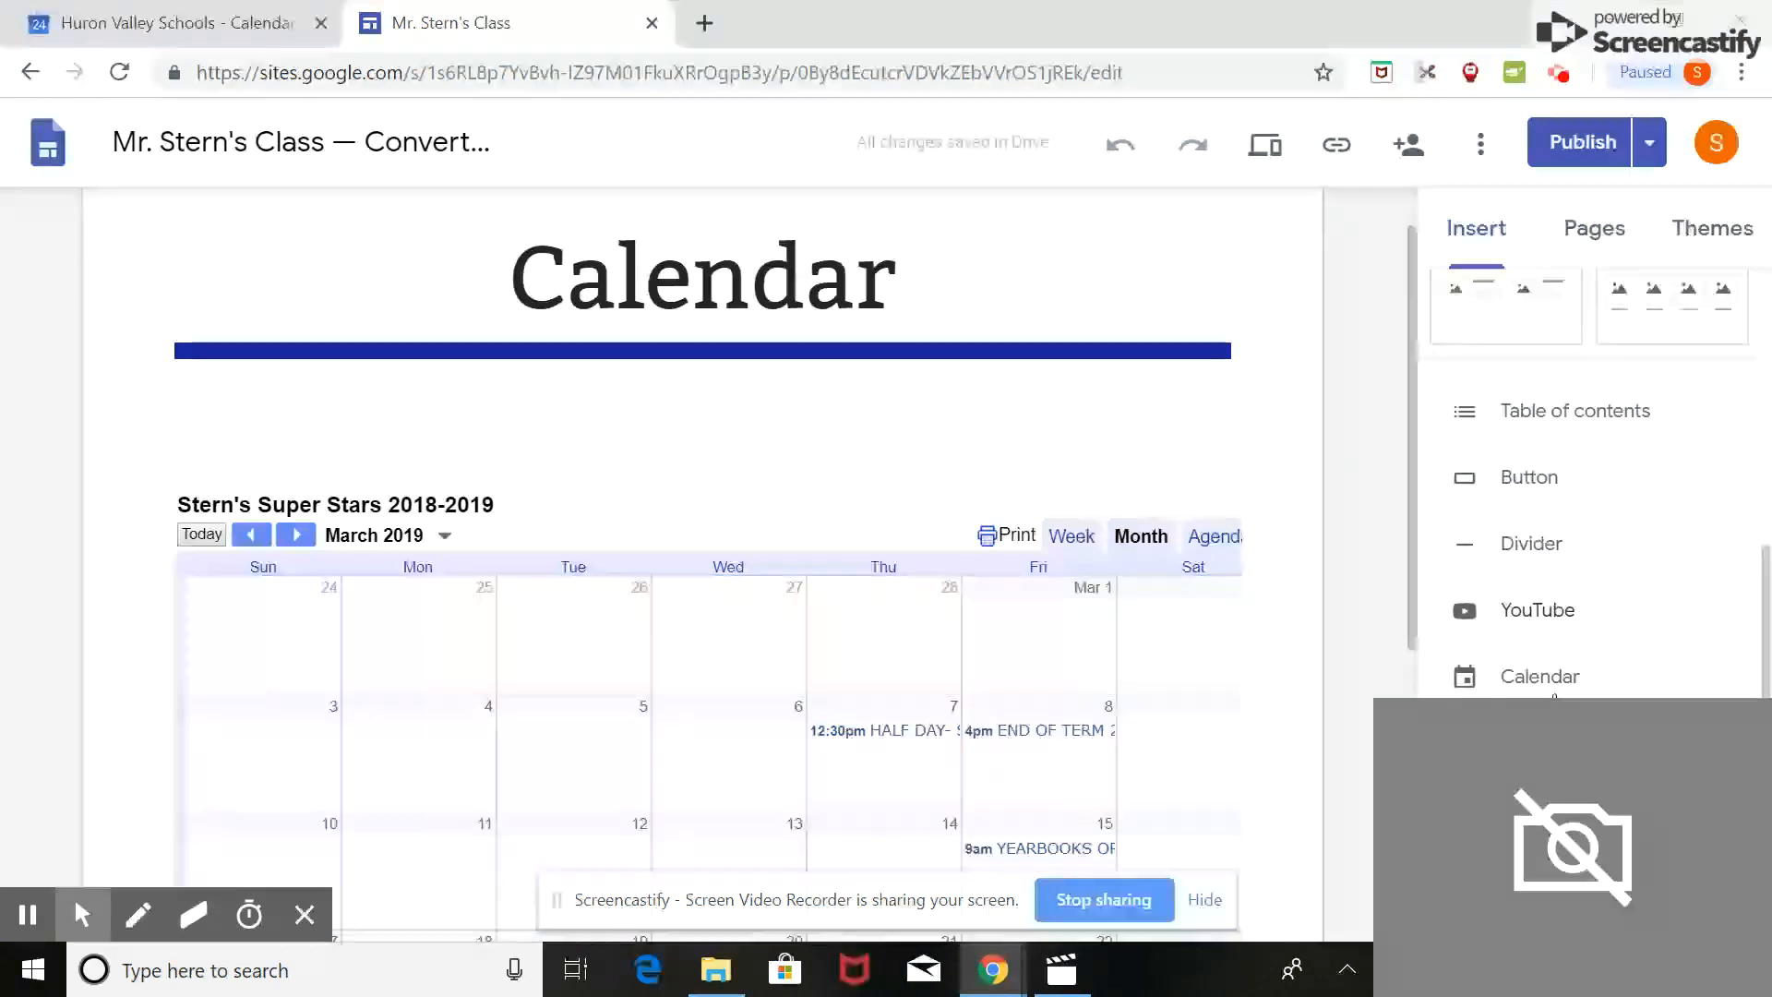
{"action": "scroll", "coordinate": [1554, 696], "scroll_direction": "down", "scroll_amount": 1}
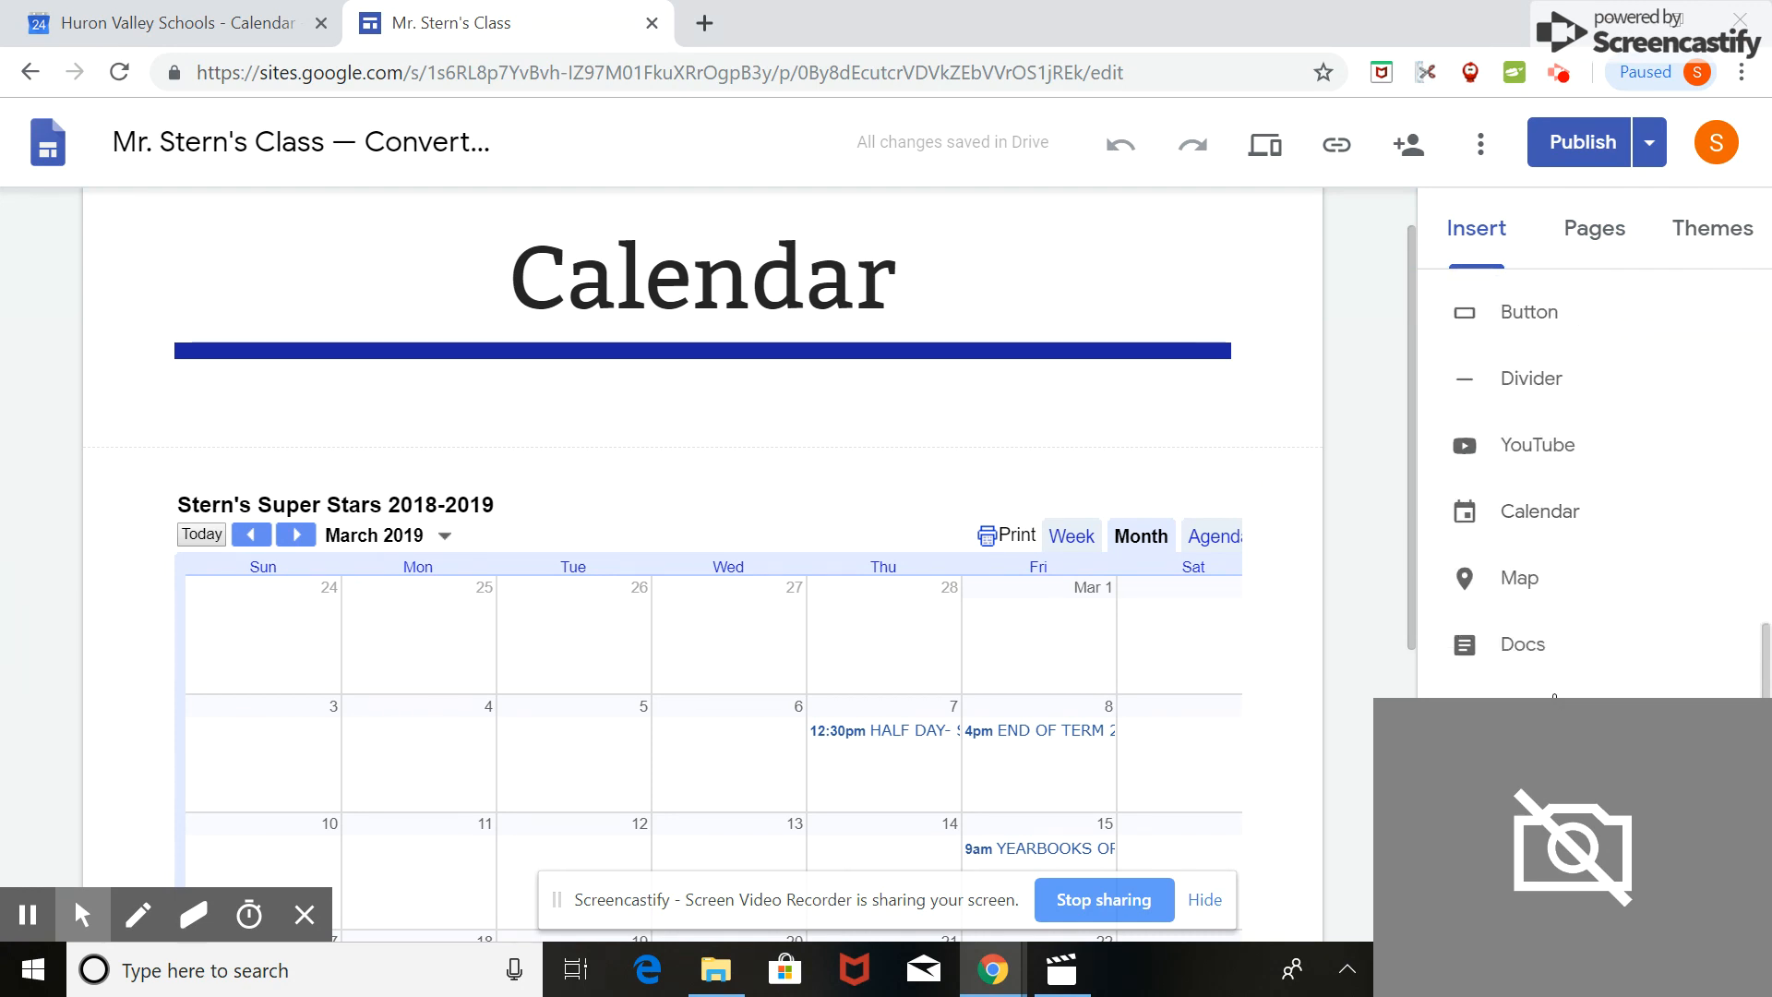
{"action": "scroll", "coordinate": [1553, 683], "scroll_direction": "up", "scroll_amount": 2}
{"action": "left_click", "coordinate": [1549, 643]}
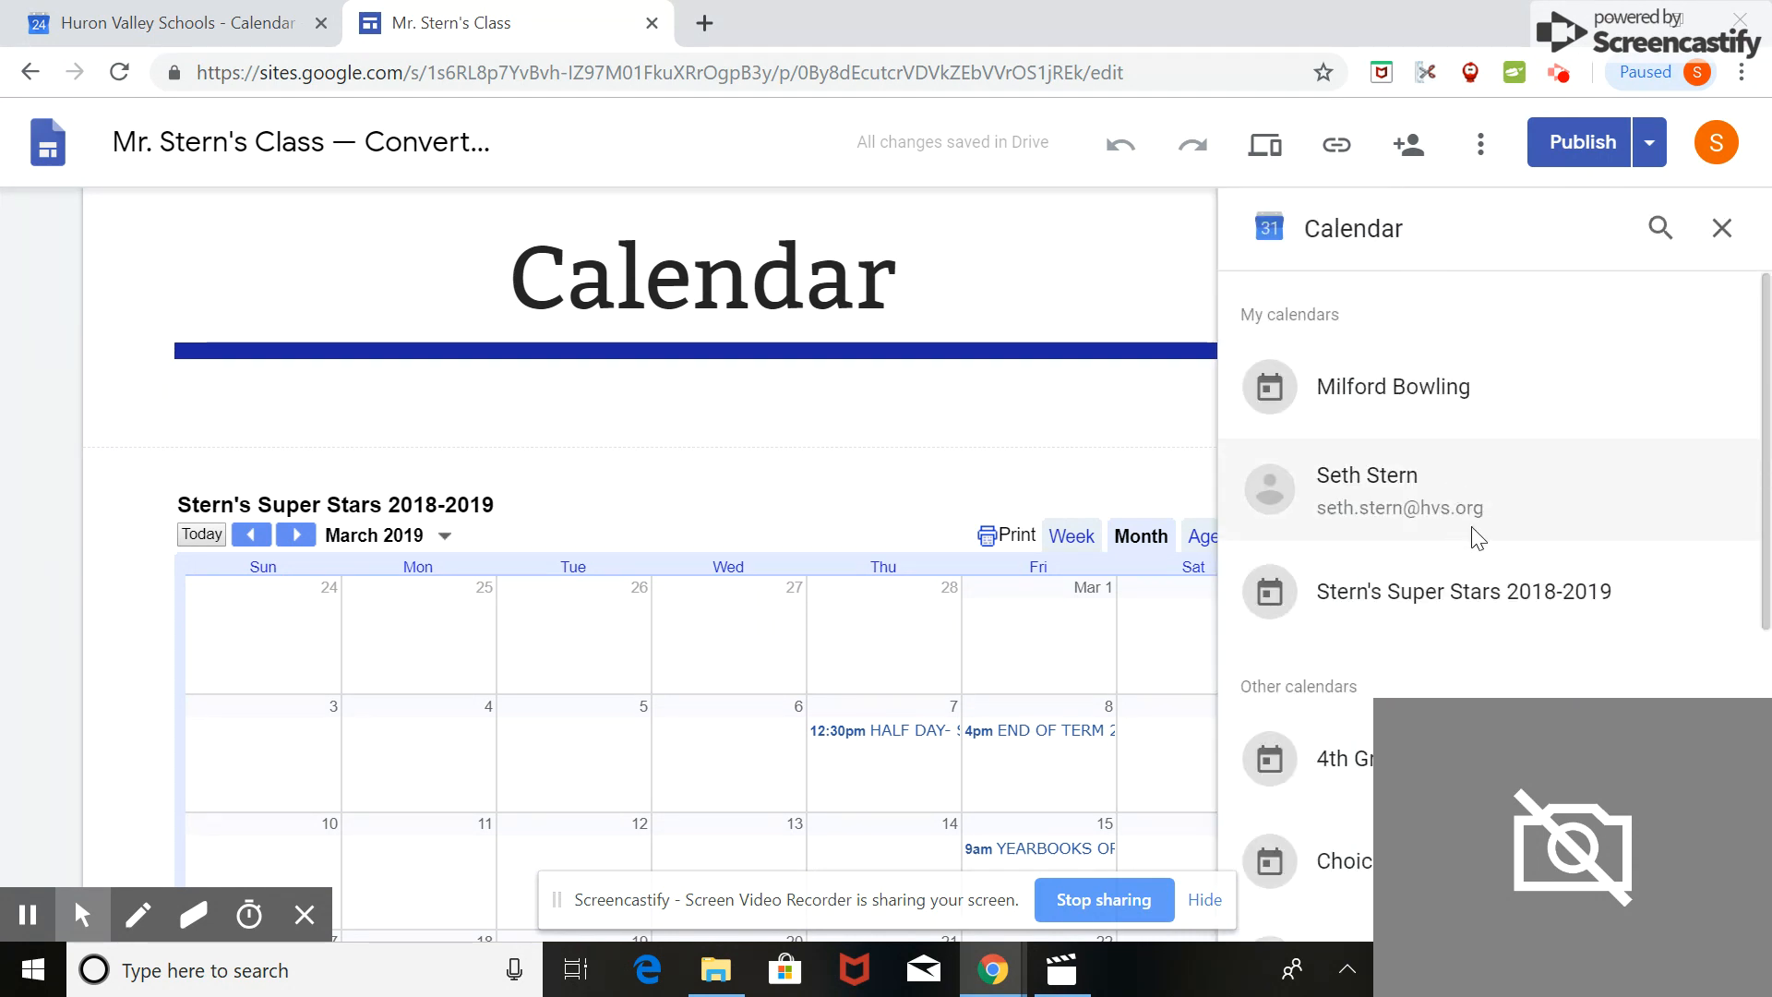
{"action": "left_click", "coordinate": [1535, 643]}
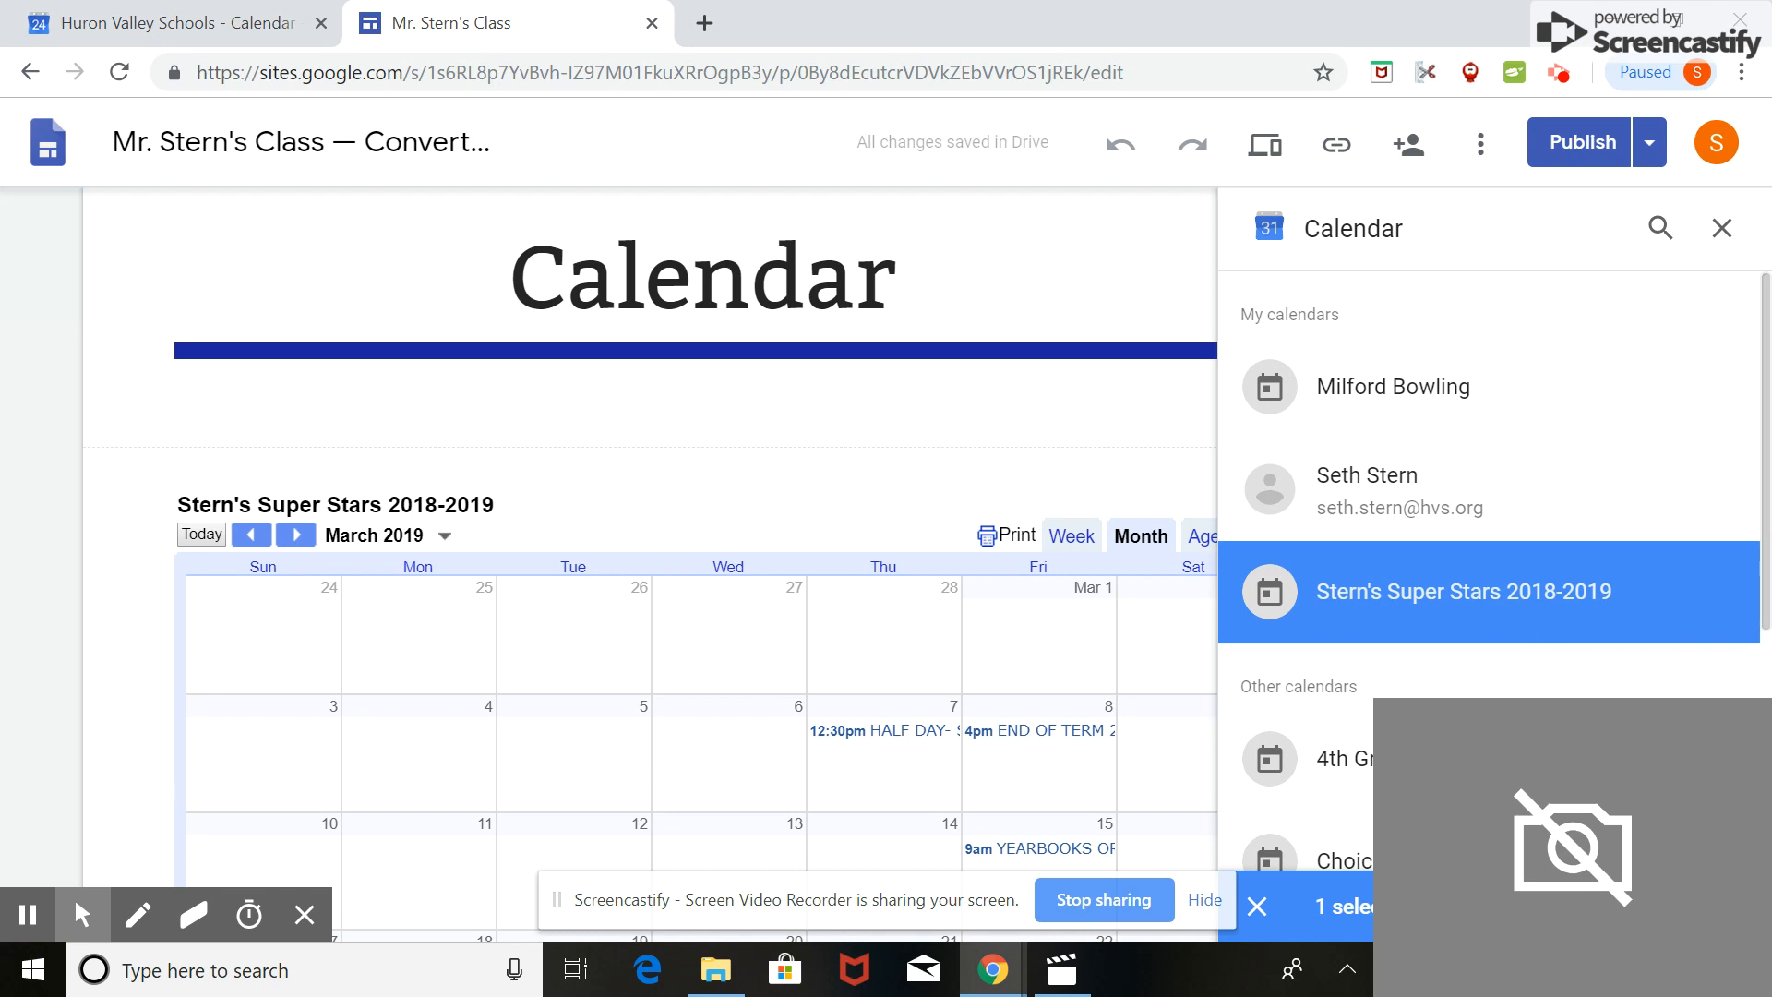
{"action": "left_click", "coordinate": [1355, 573]}
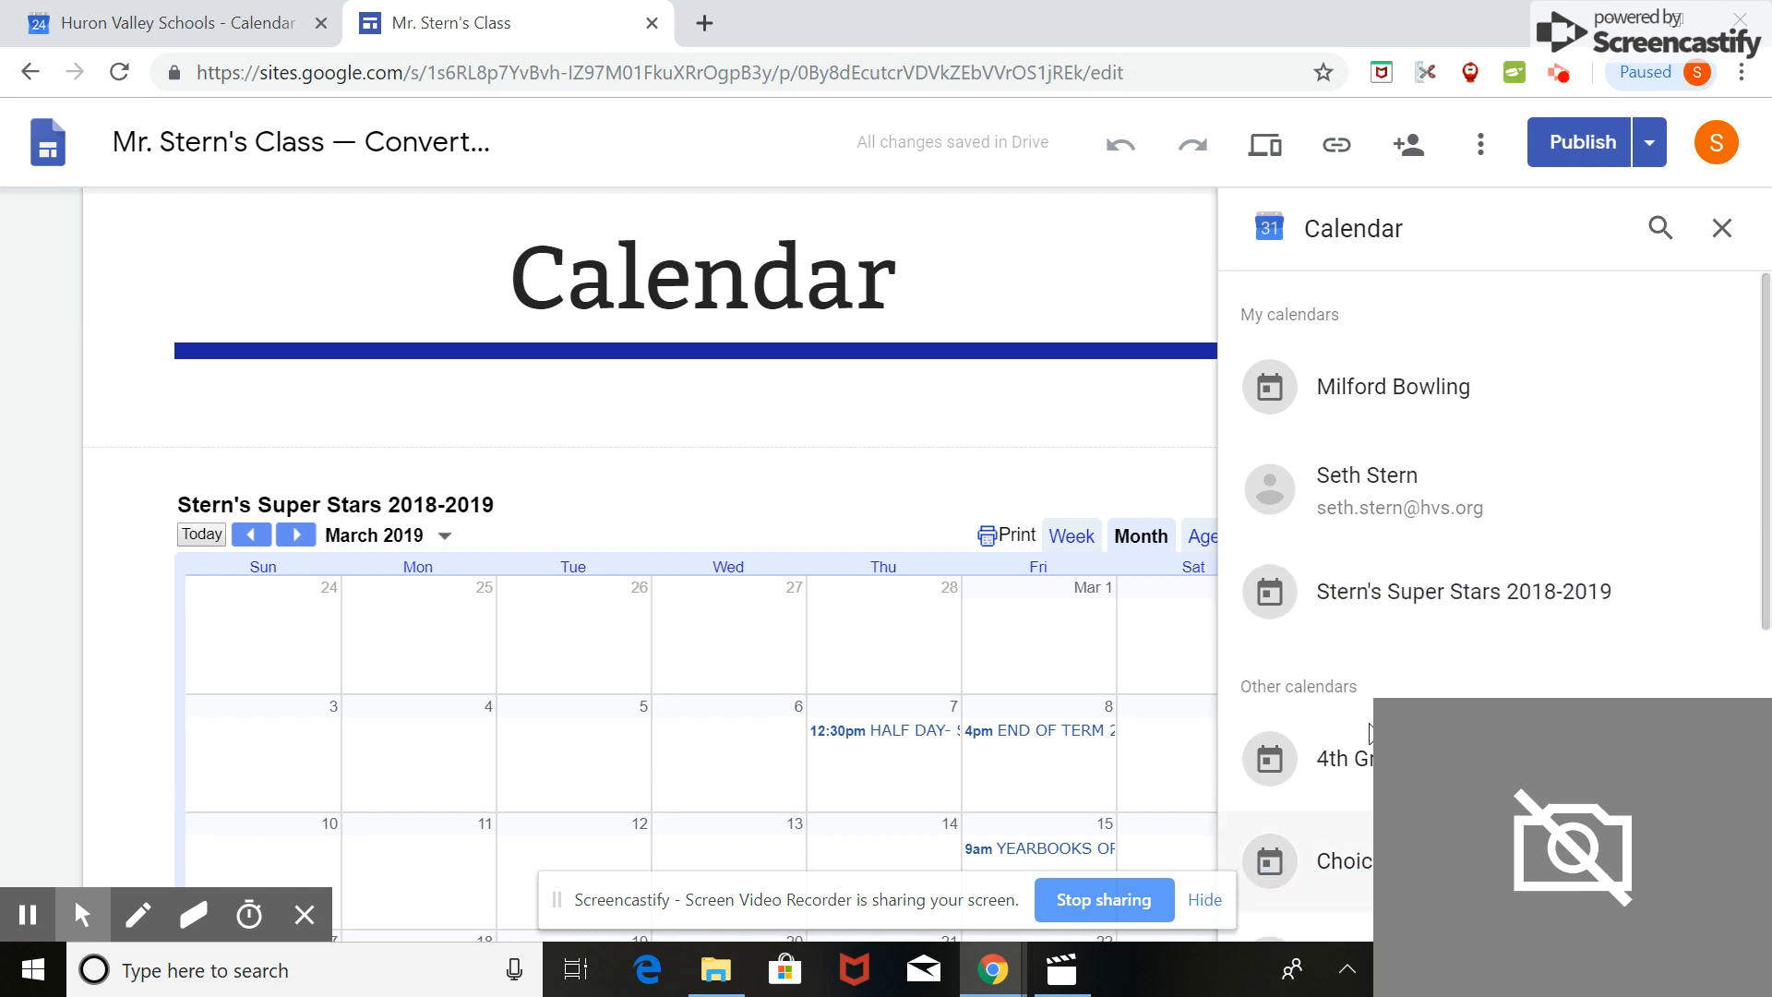
Step: Publish the class site and check the late March 2019 events in the calendar embedded on the Calendar page
{"action": "left_click", "coordinate": [1590, 143]}
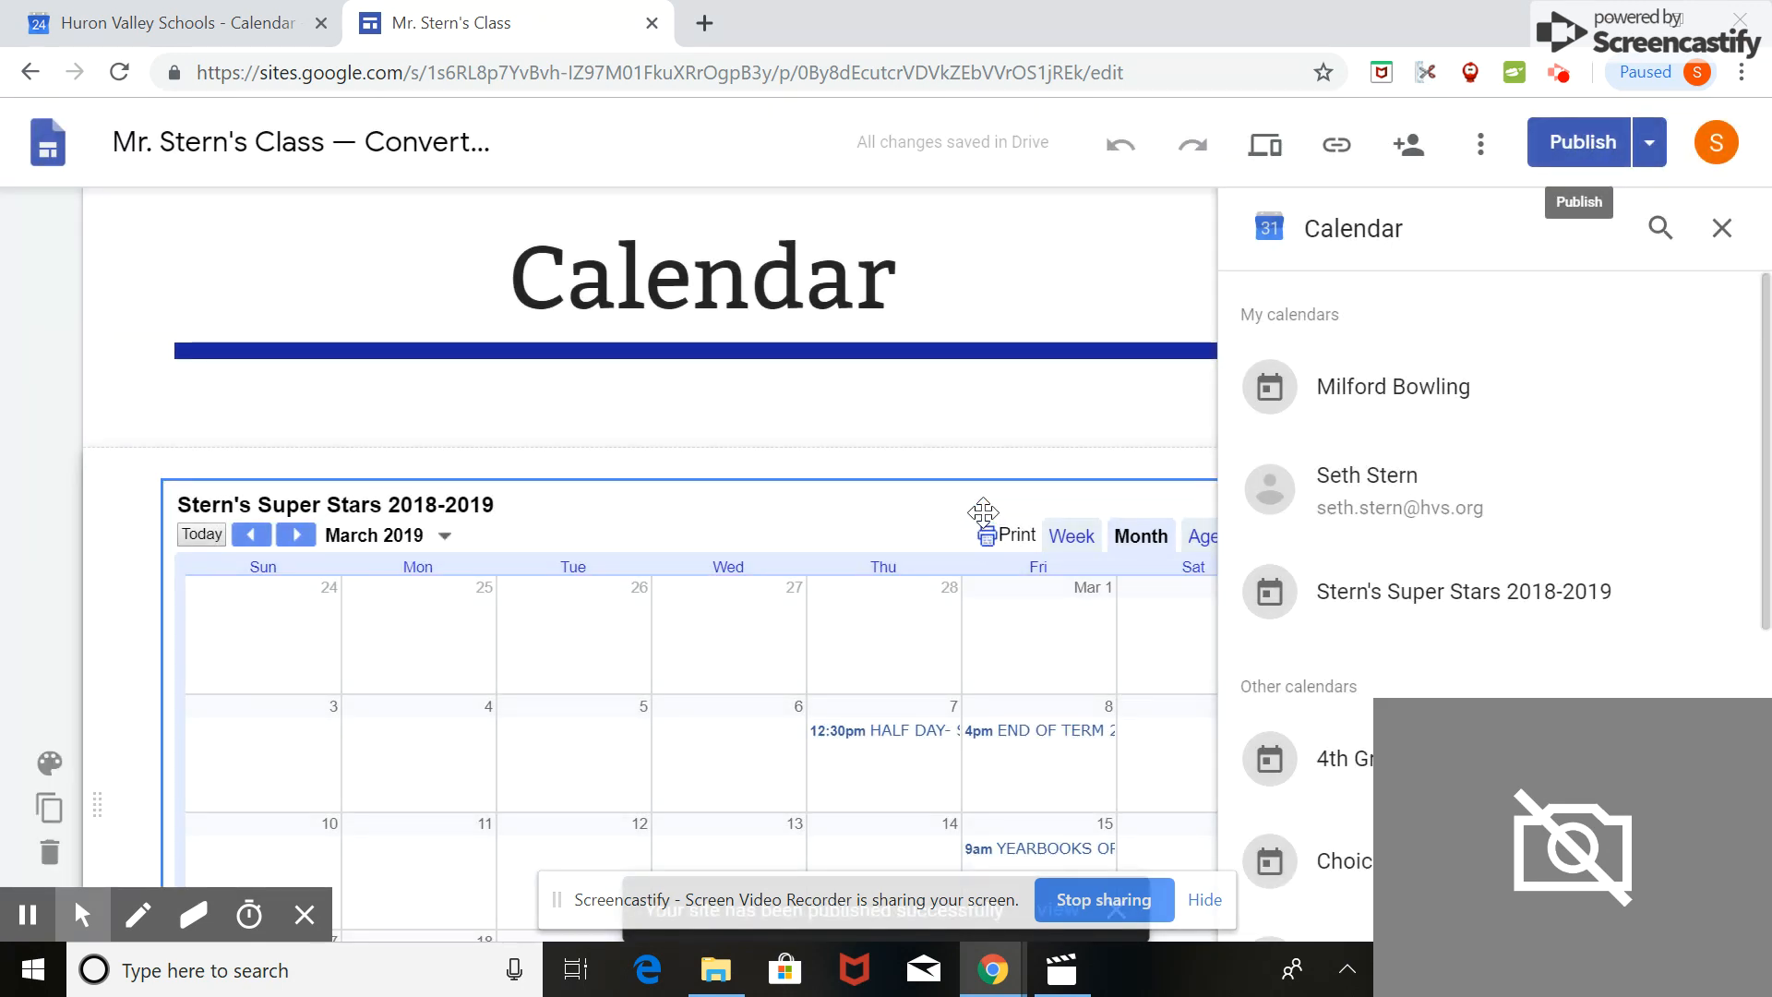
{"action": "scroll", "coordinate": [985, 515], "scroll_direction": "down", "scroll_amount": 4}
{"action": "scroll", "coordinate": [983, 512], "scroll_direction": "down", "scroll_amount": 2}
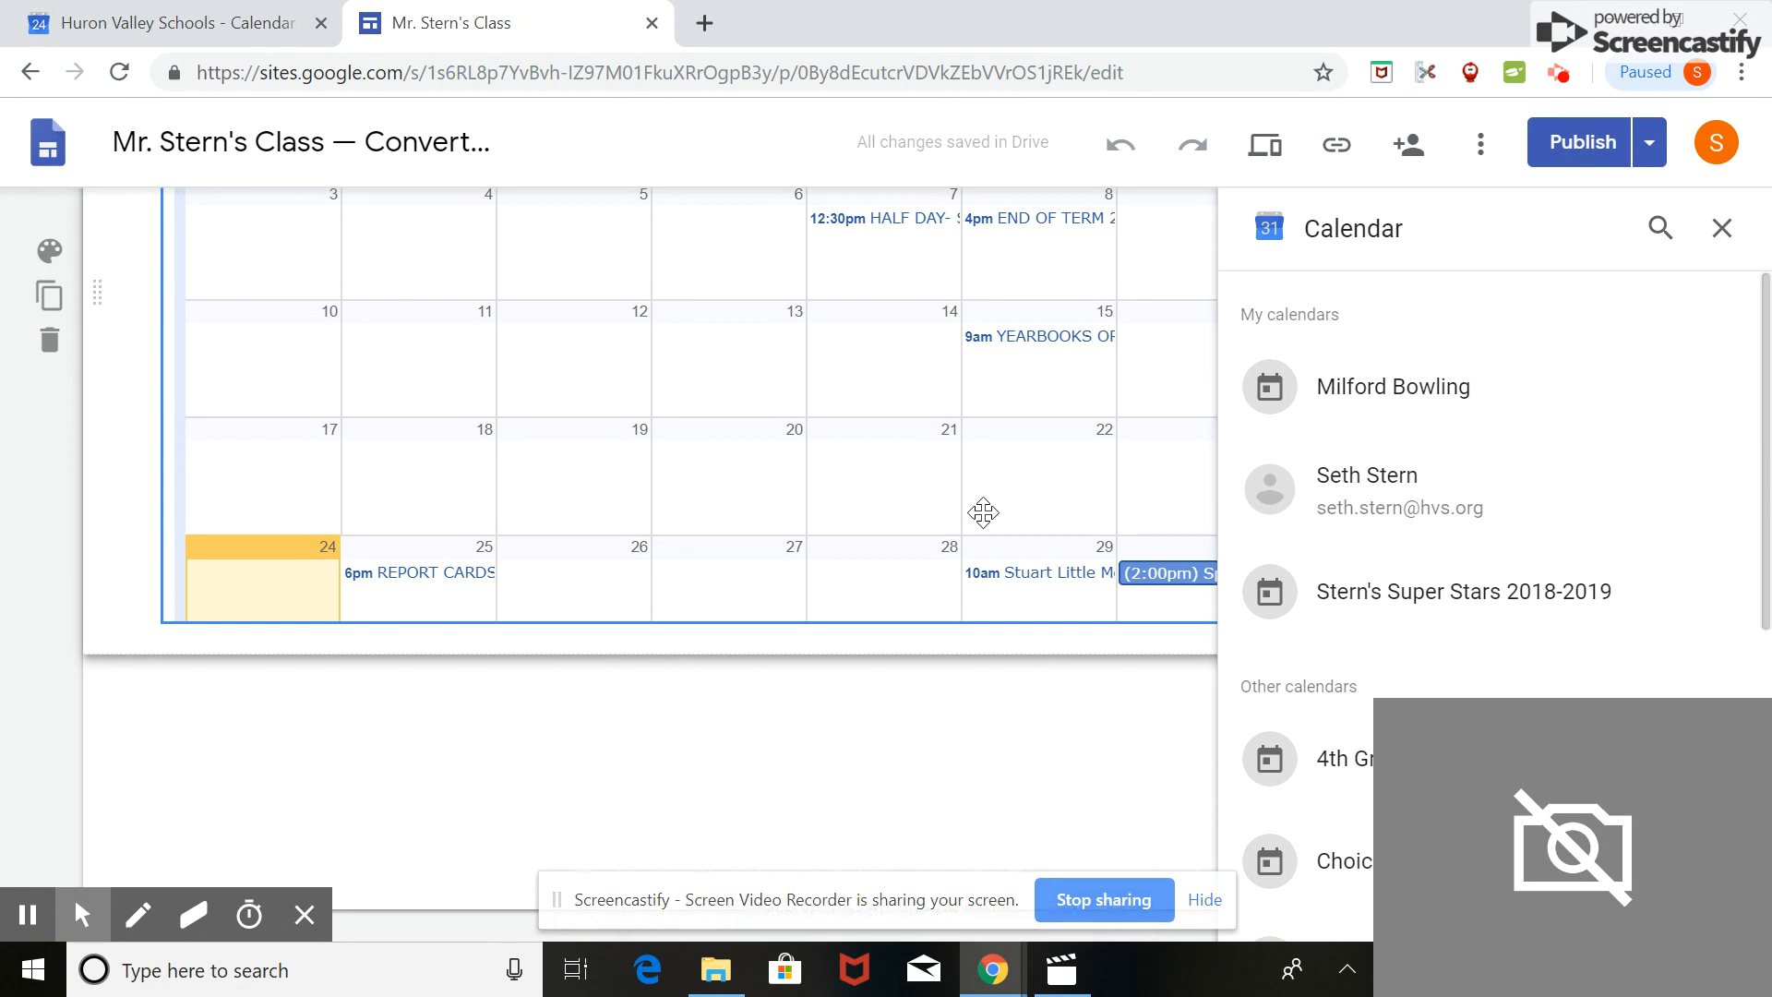
{"action": "scroll", "coordinate": [805, 412], "scroll_direction": "up", "scroll_amount": 4}
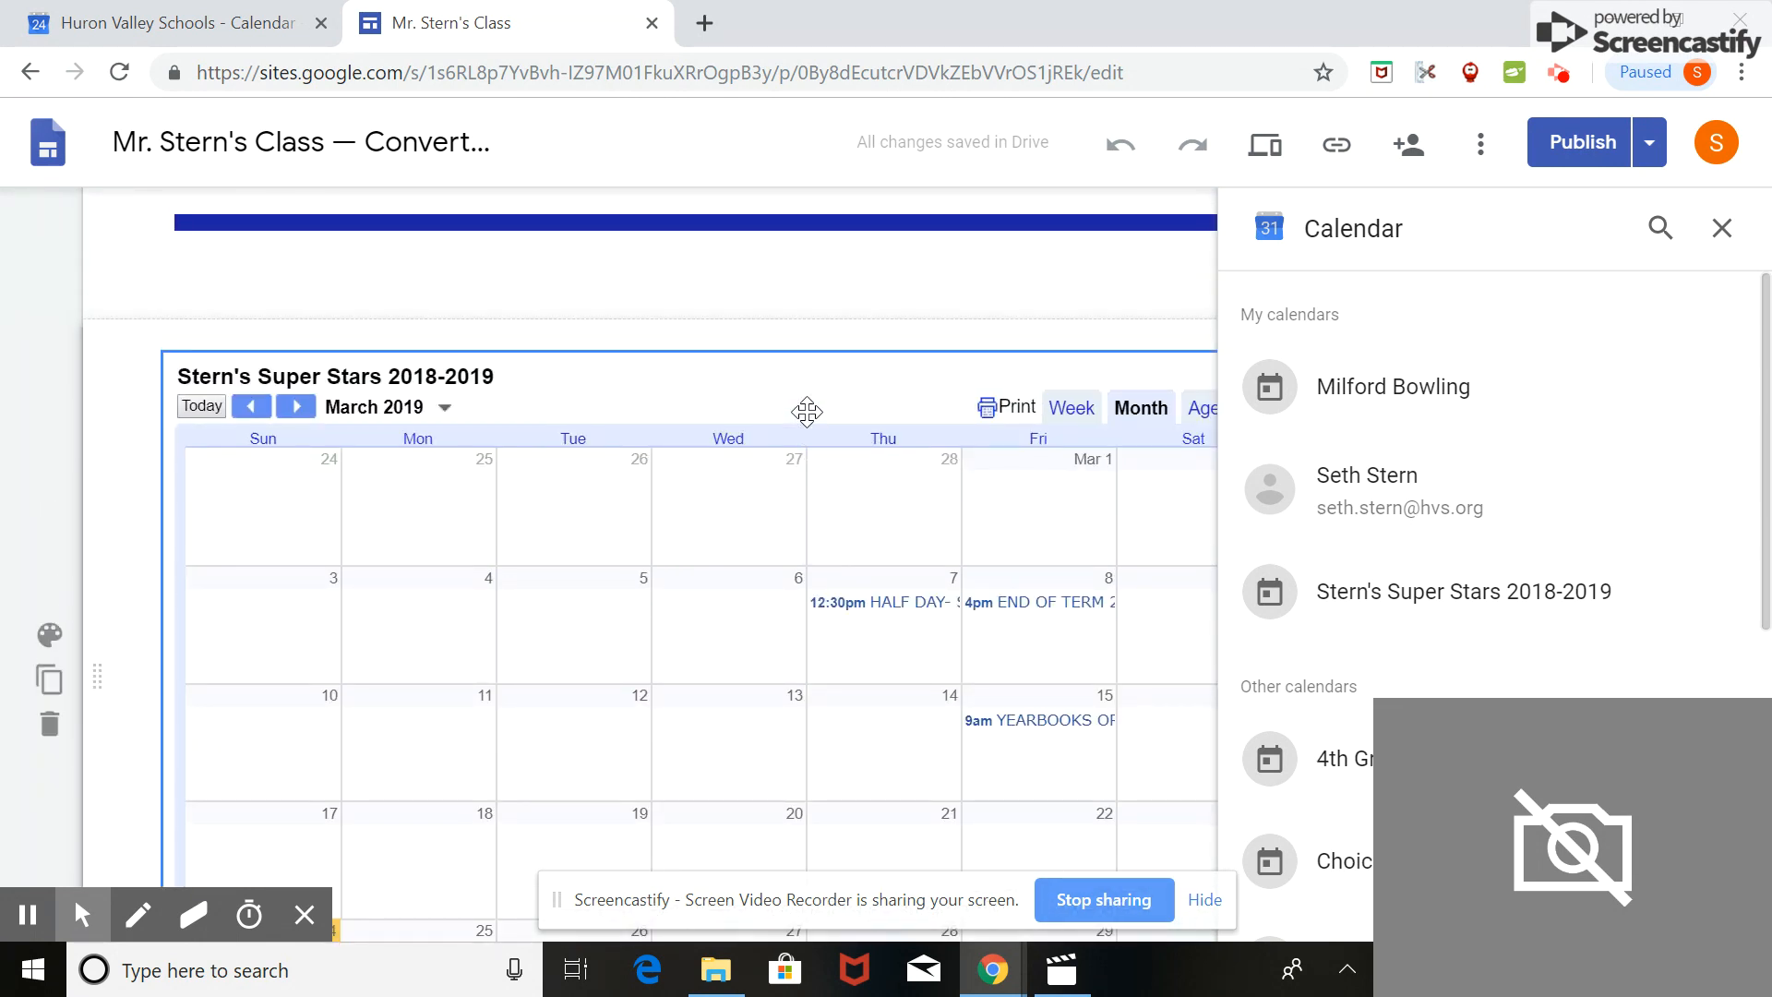